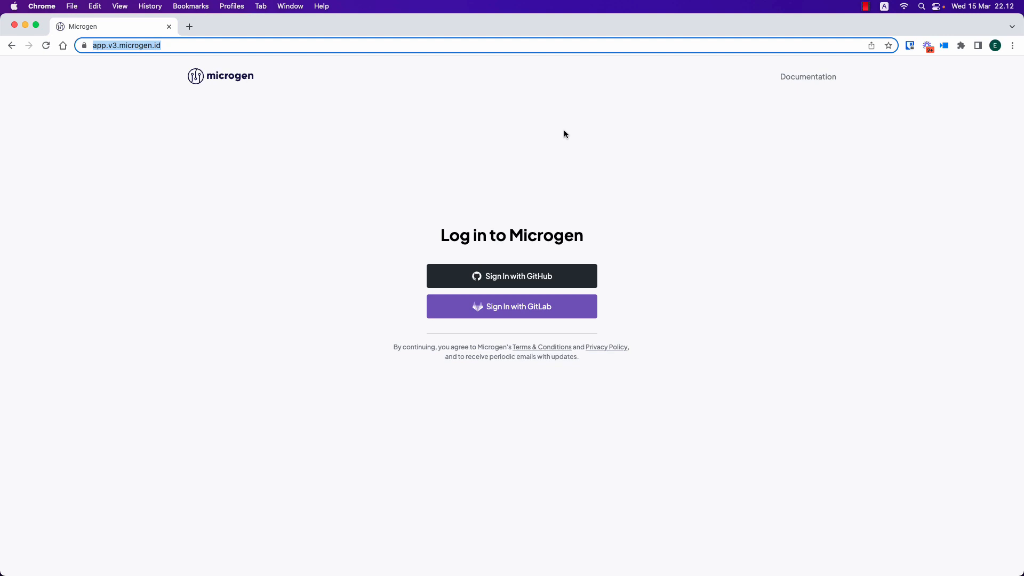
# Sign in to Microgen with the GitHub account.
pyautogui.click(564, 134)
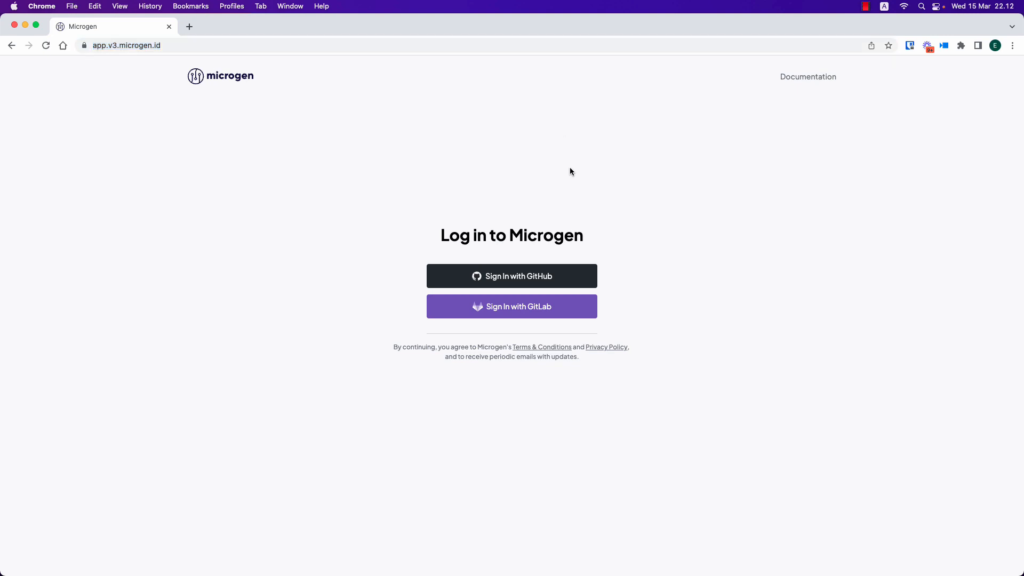
pyautogui.click(528, 280)
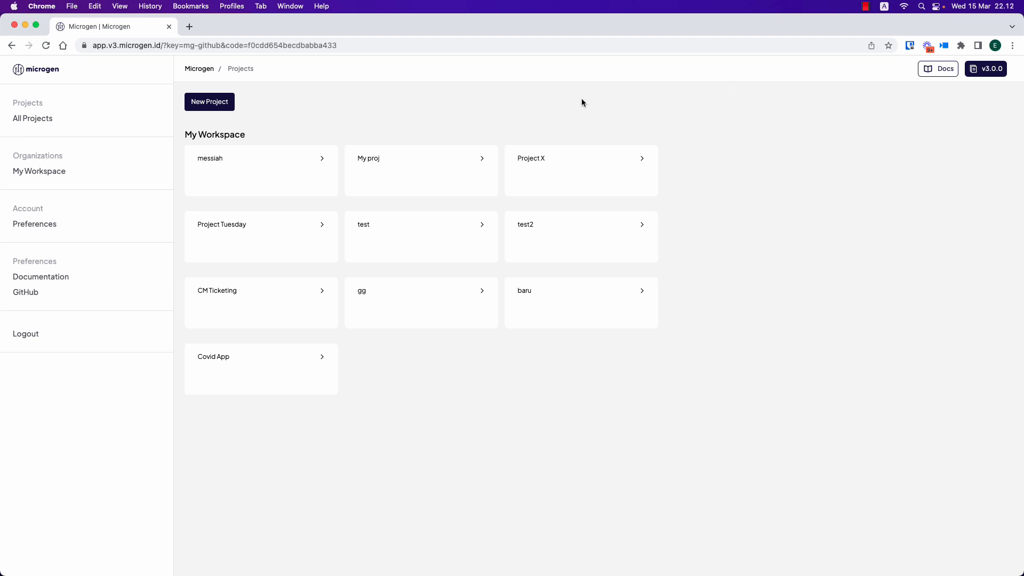
# Create a new project named Covid App on the Shared Cluster and open its data section.
pyautogui.click(219, 101)
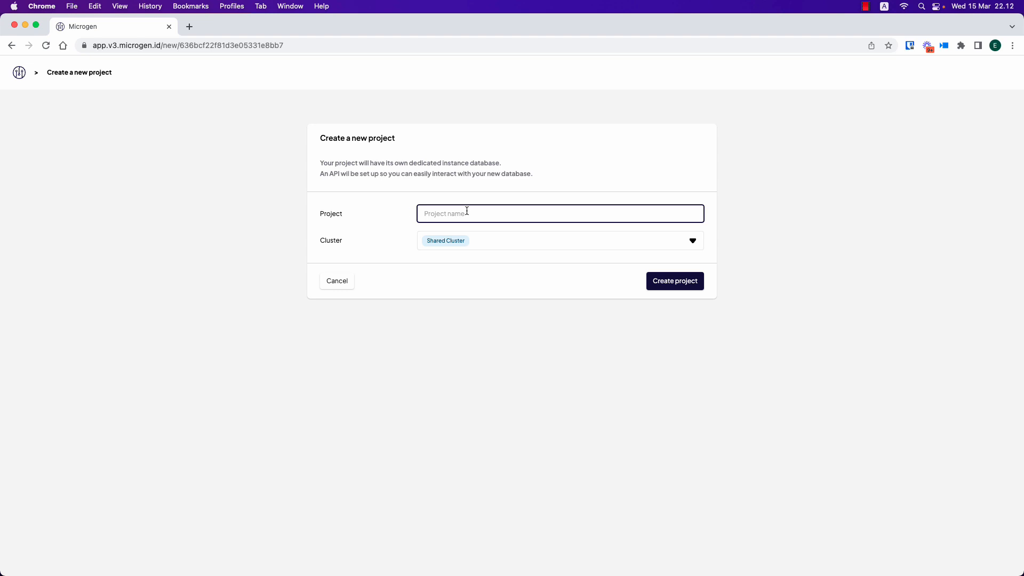
pyautogui.click(468, 244)
pyautogui.click(647, 286)
pyautogui.click(488, 219)
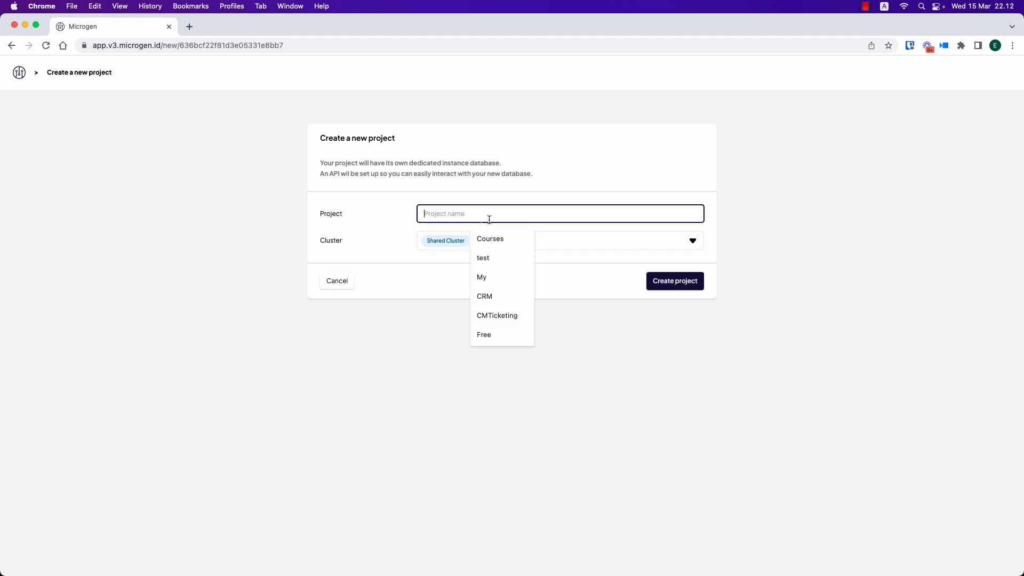
pyautogui.write('Covid App')
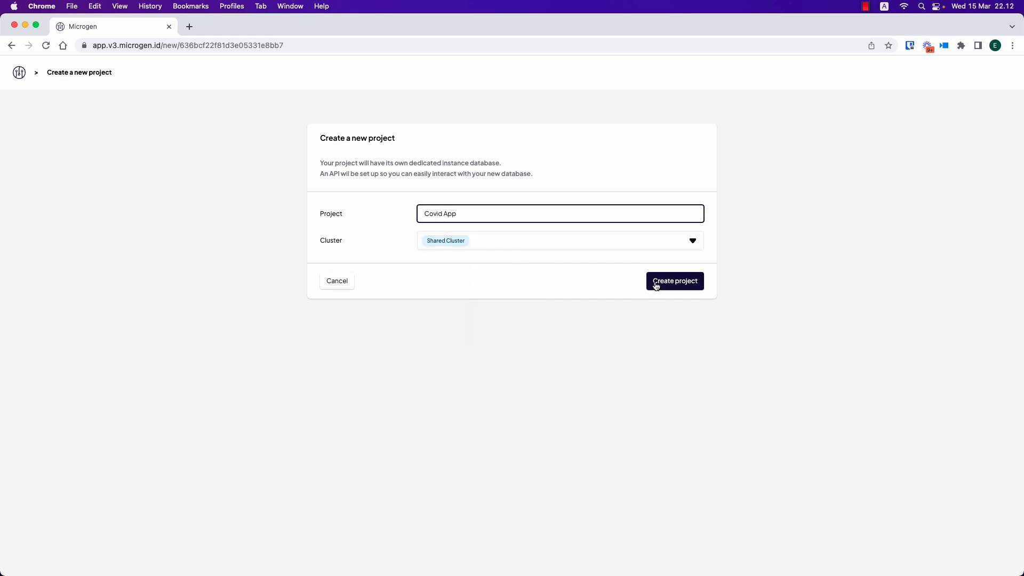
pyautogui.click(657, 287)
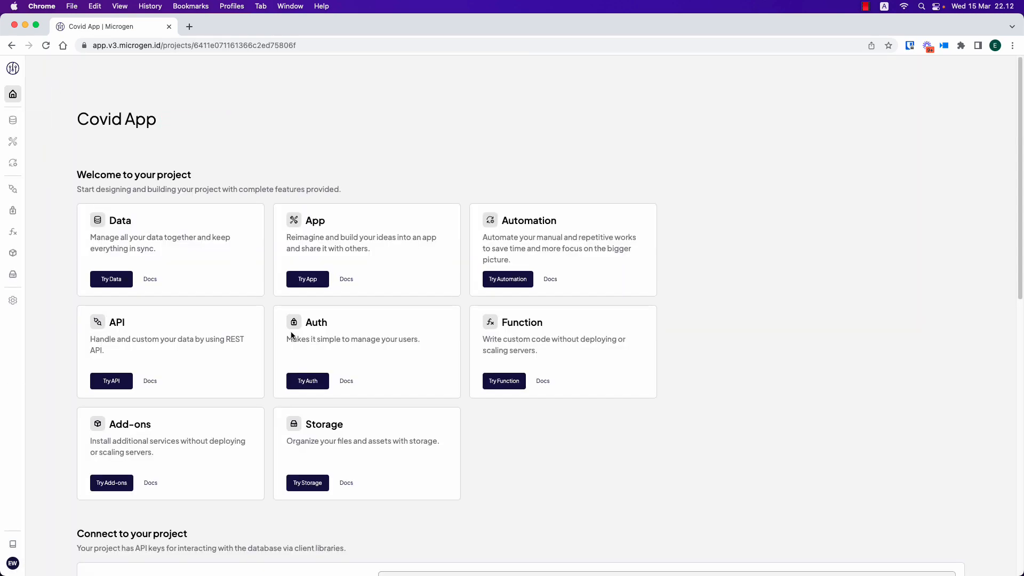
pyautogui.click(19, 127)
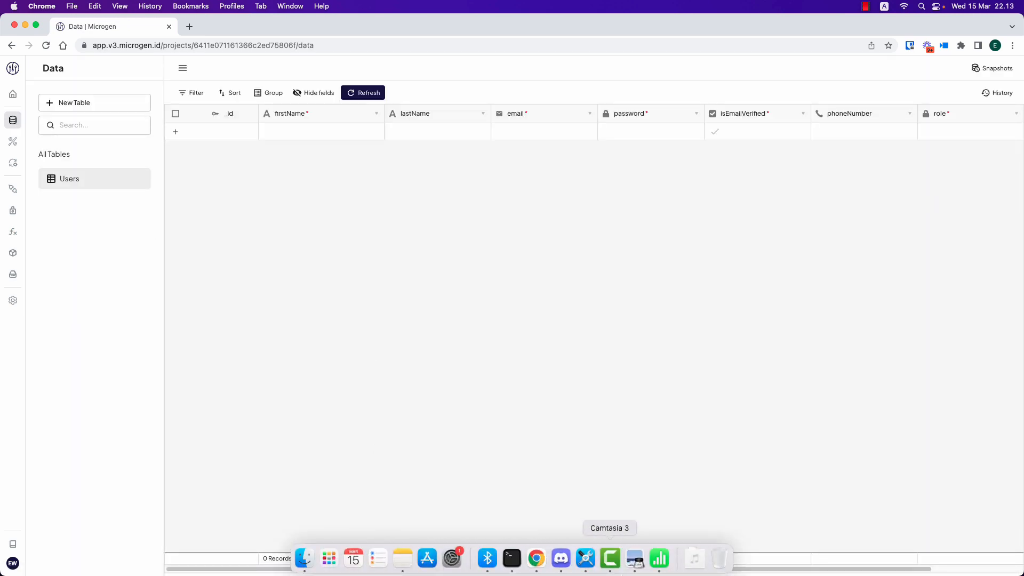
# Review the covid_19_indonesia_time_series_all spreadsheet in Numbers and the COVID_MICROGEN.jpg dashboard design in Preview, returning to Chrome.
pyautogui.moveTo(669, 574)
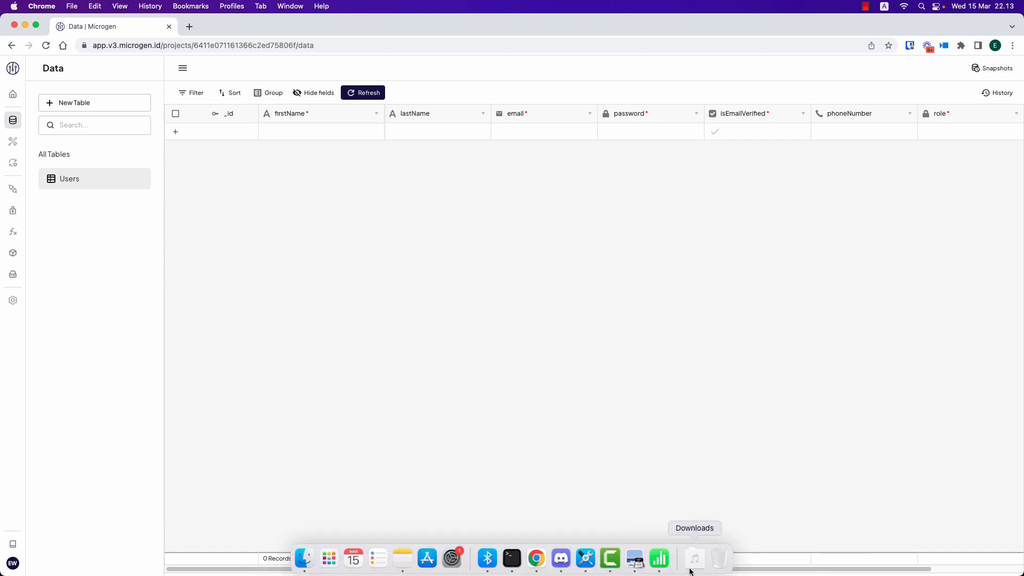
pyautogui.click(661, 560)
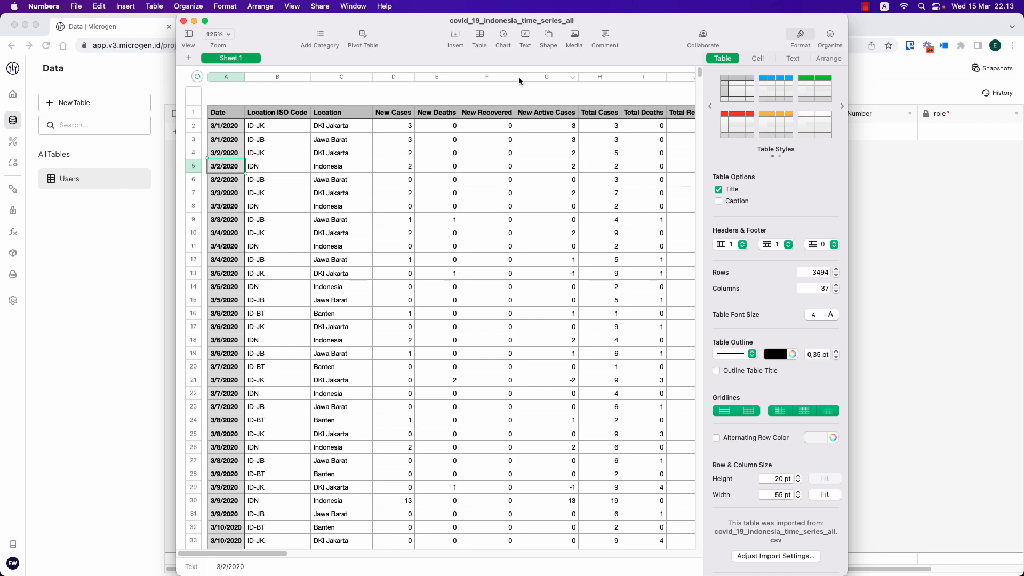
pyautogui.click(112, 394)
pyautogui.press('super+Tab')
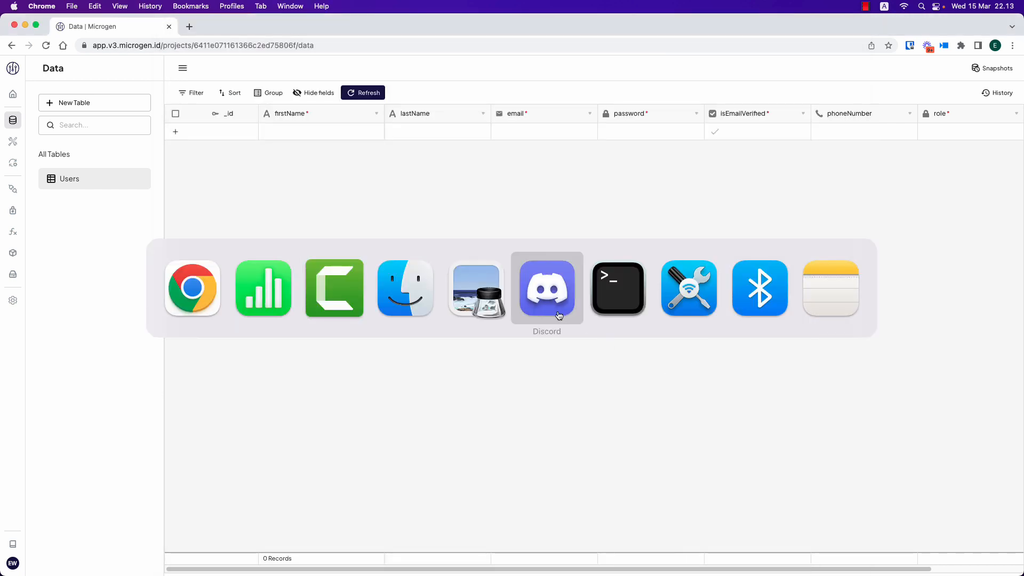
pyautogui.click(476, 291)
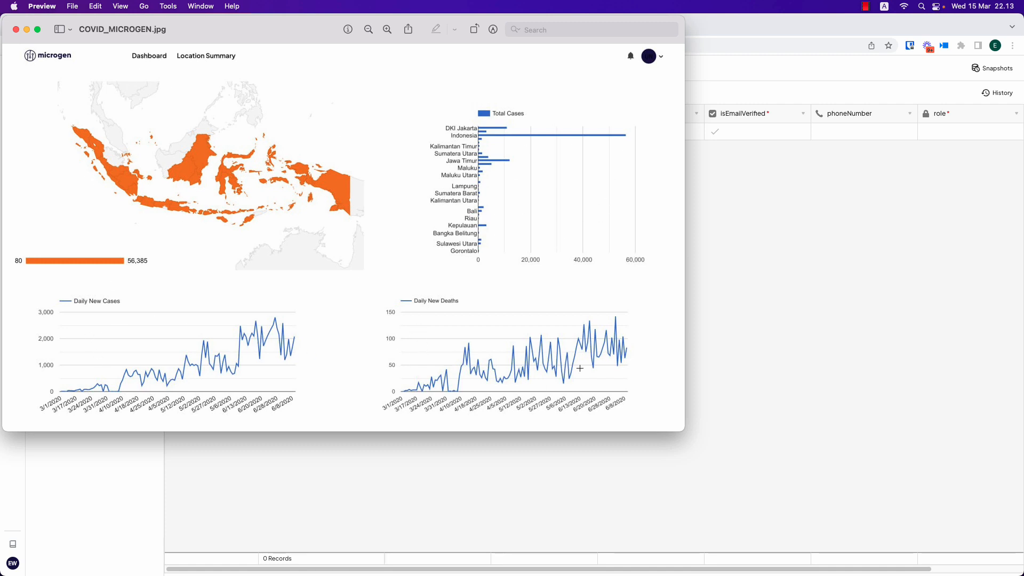
pyautogui.click(770, 349)
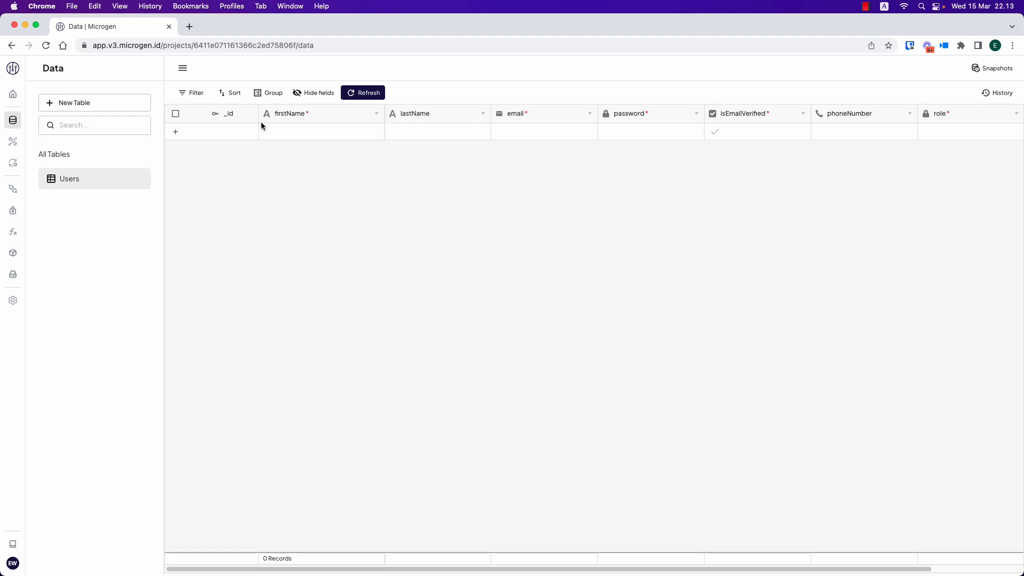
# Start a new Users record and fill in the user's first name, last name, phone number and e-mail address.
pyautogui.click(326, 136)
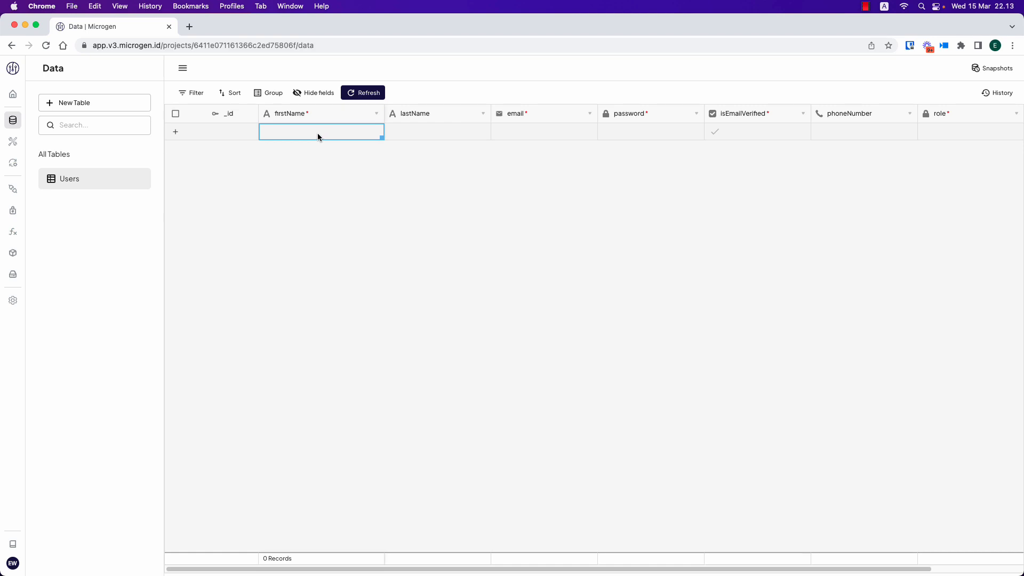
pyautogui.click(176, 133)
pyautogui.click(480, 171)
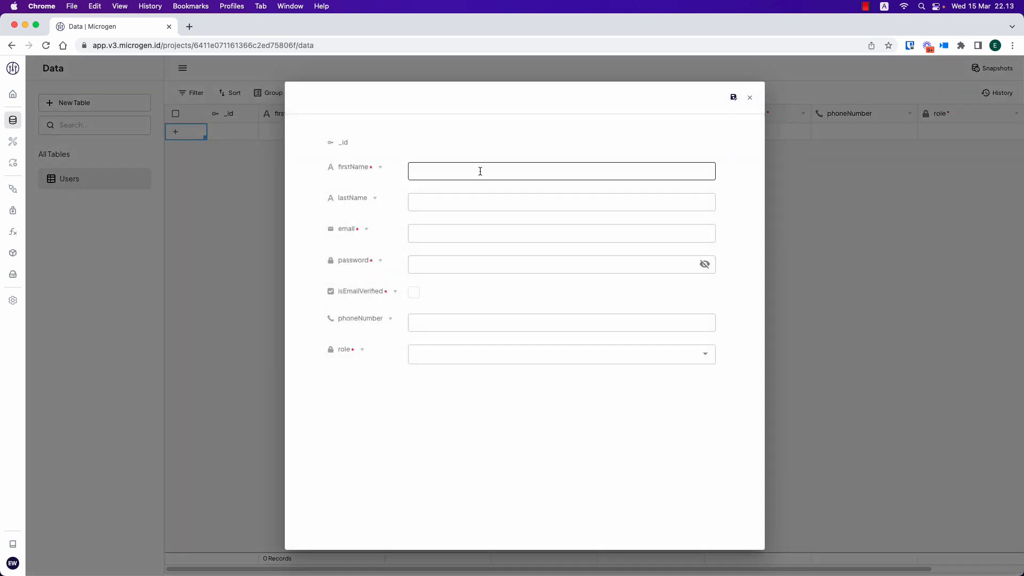
pyautogui.click(507, 210)
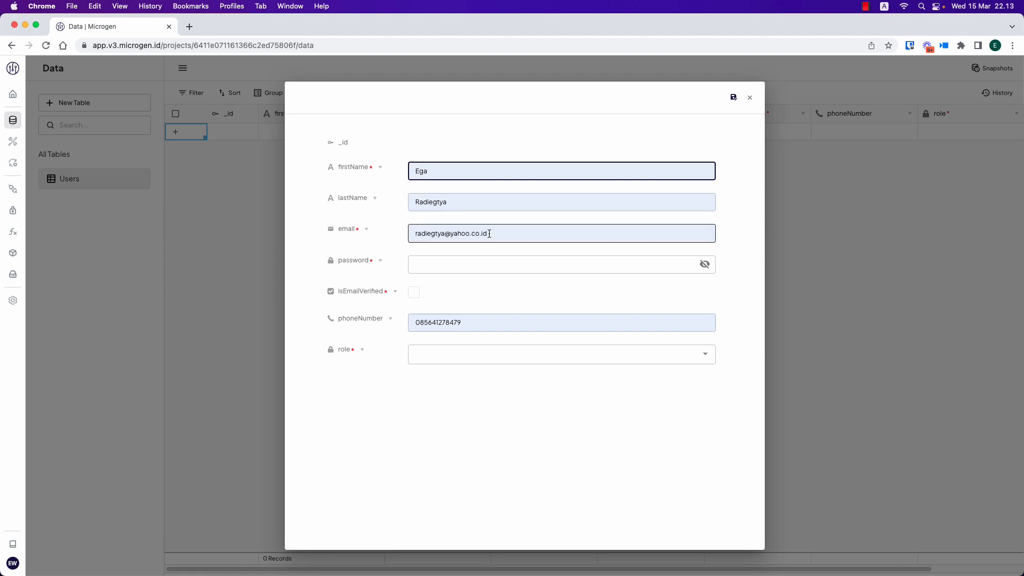
pyautogui.moveTo(489, 233); pyautogui.dragTo(452, 235)
pyautogui.write('gmail')
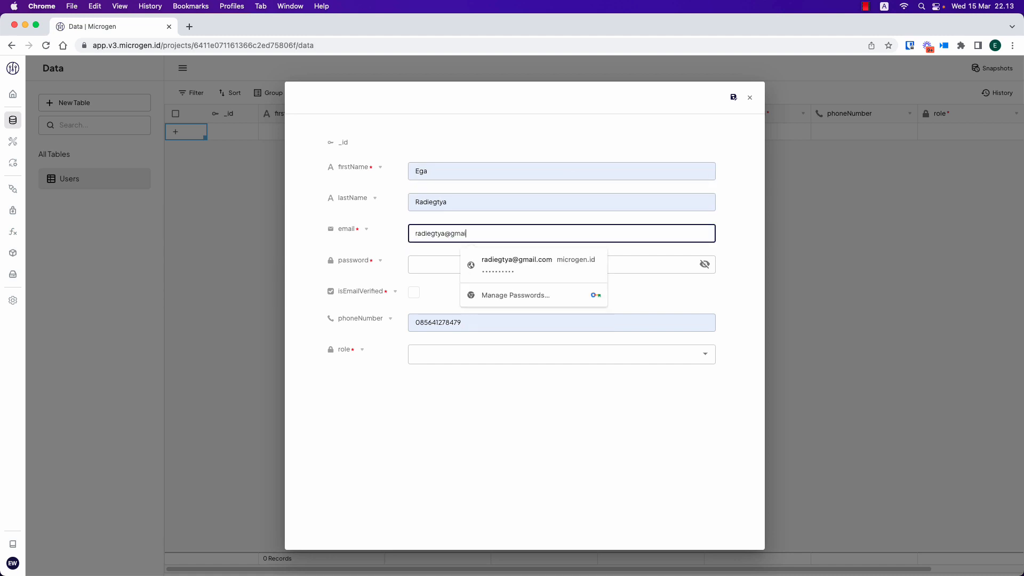
pyautogui.write('.com')
# Enter the user's password, mark the e-mail as verified, set the role to authenticated and save the record.
pyautogui.click(438, 270)
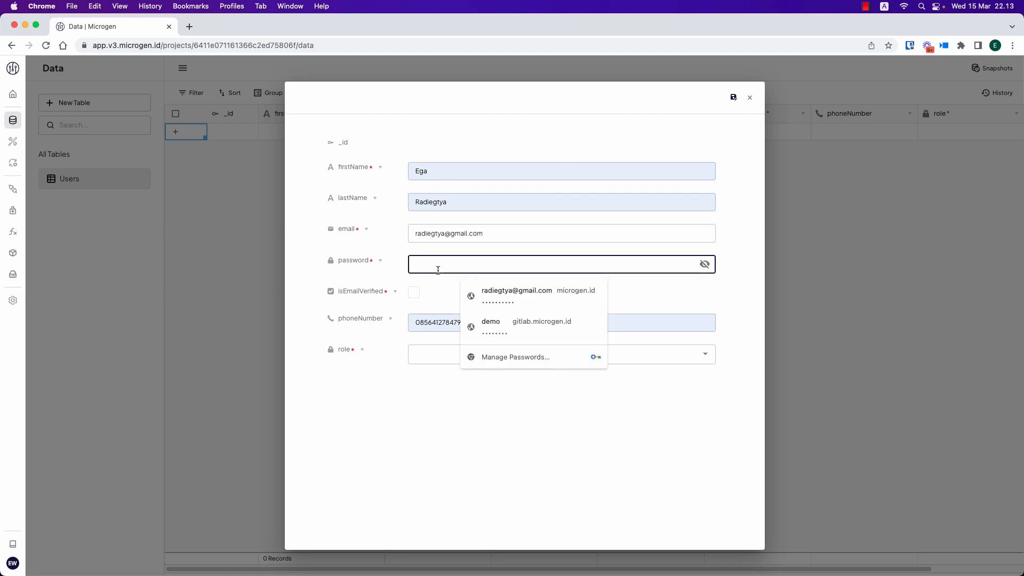
pyautogui.write('•')
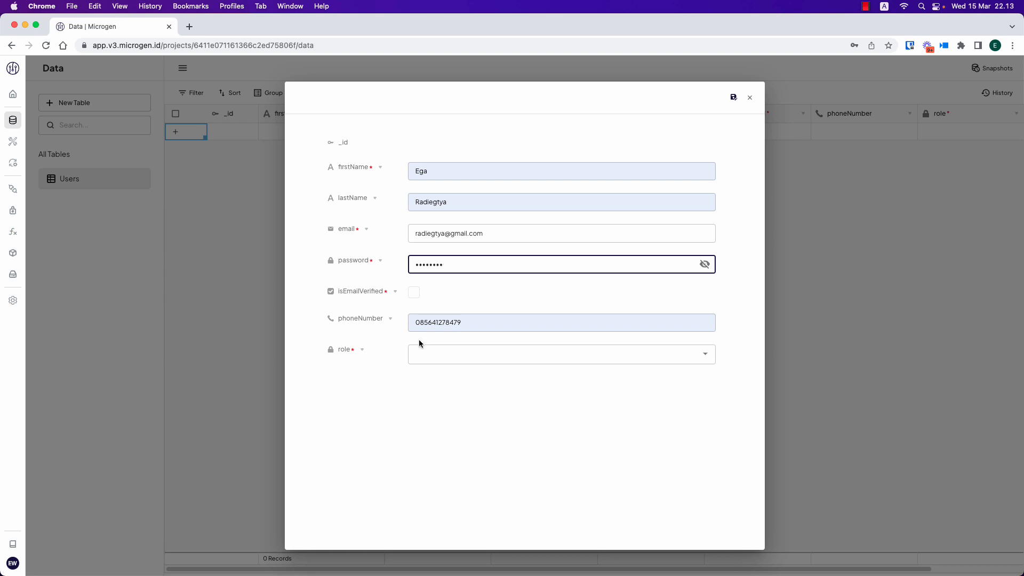
pyautogui.click(413, 293)
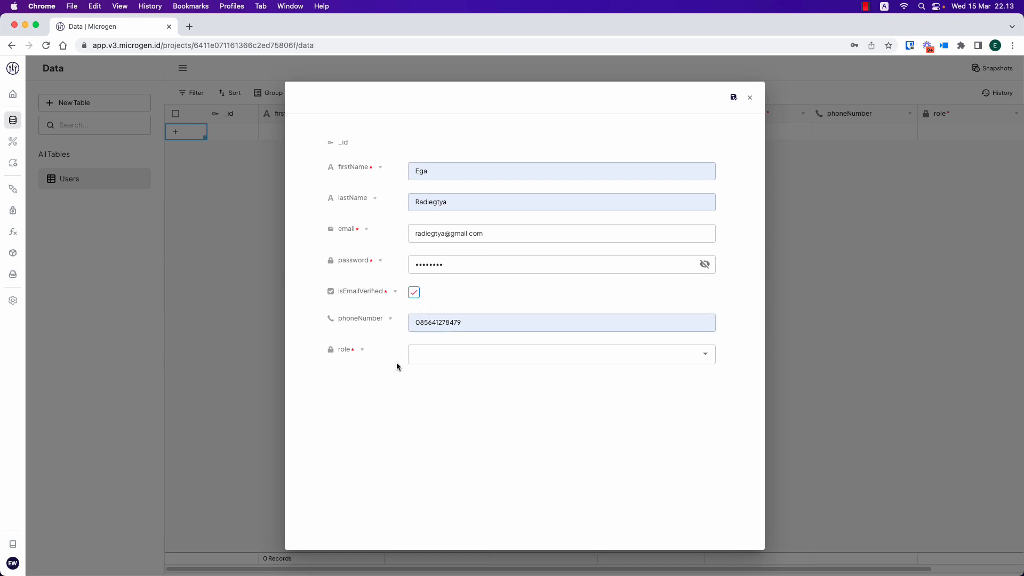
pyautogui.click(416, 354)
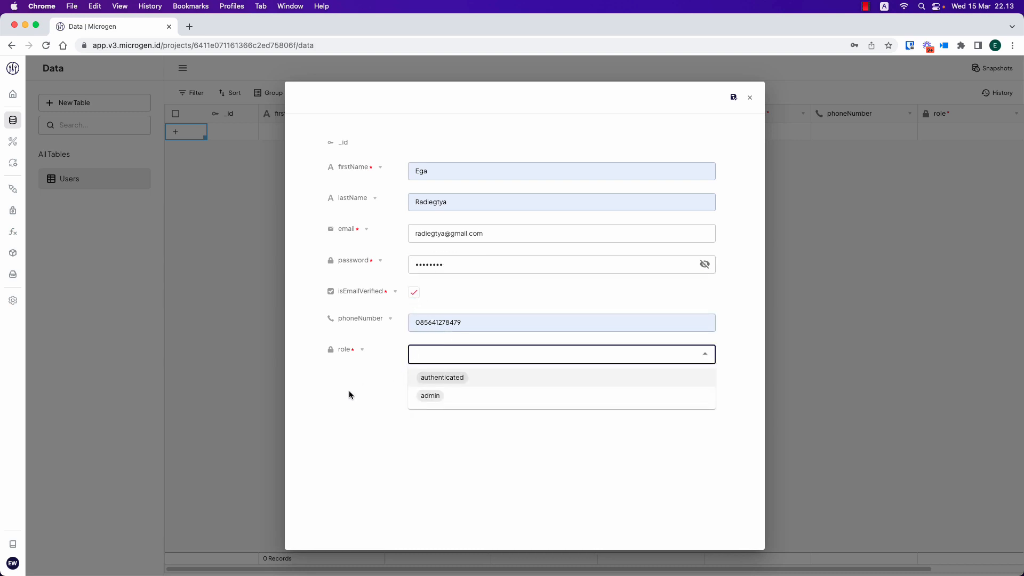
pyautogui.click(437, 379)
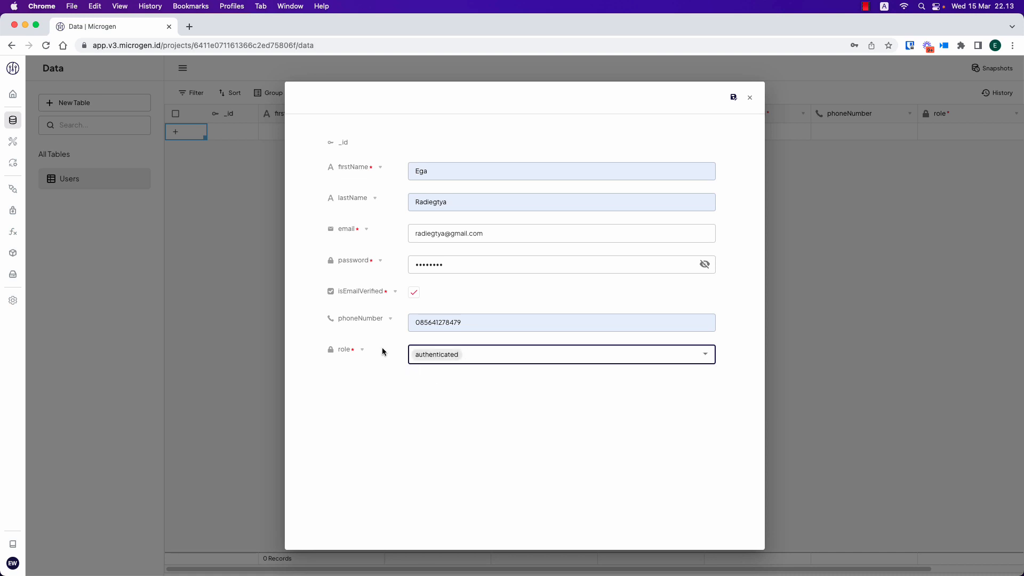
pyautogui.click(734, 97)
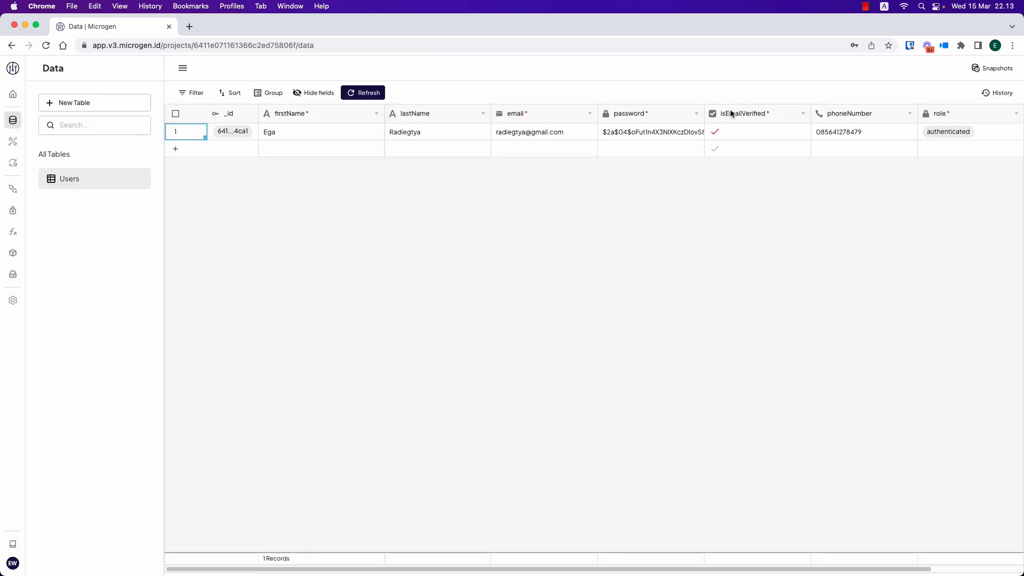
# Create a new table named Covid Data by importing covid_19_indonesia_time_series_all.csv from the Documents folder.
pyautogui.click(80, 100)
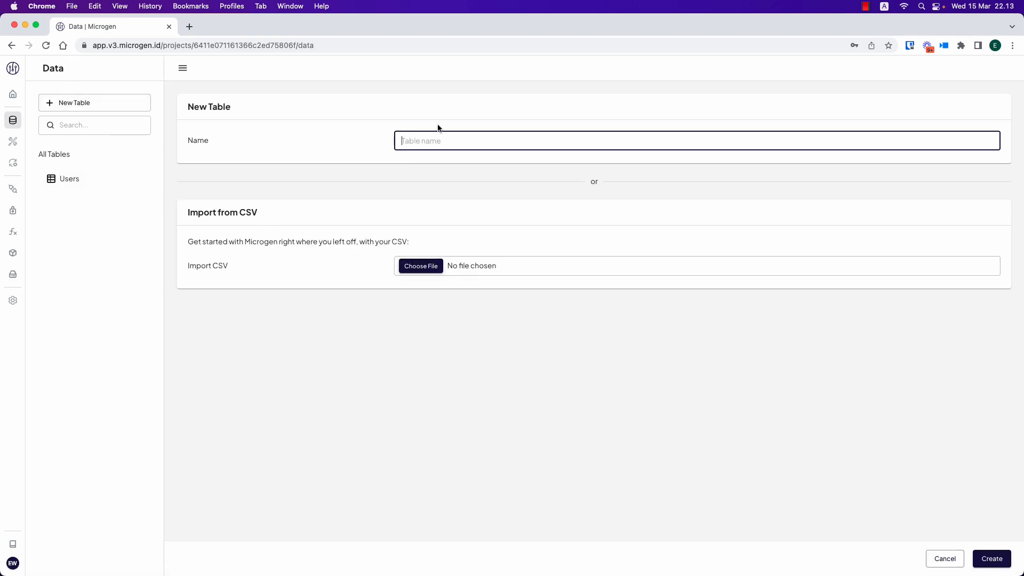
pyautogui.write('COvid Data')
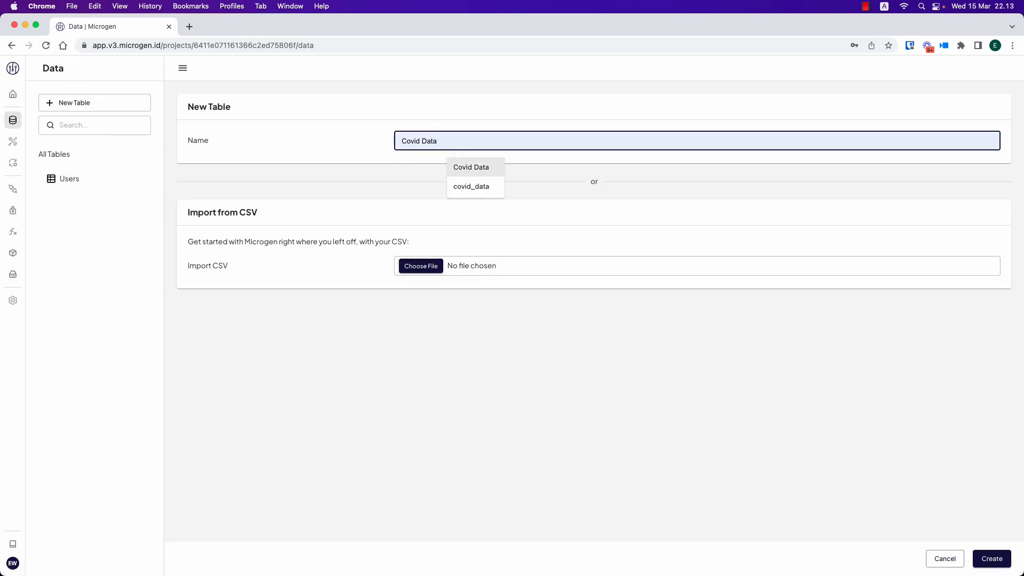
pyautogui.click(471, 167)
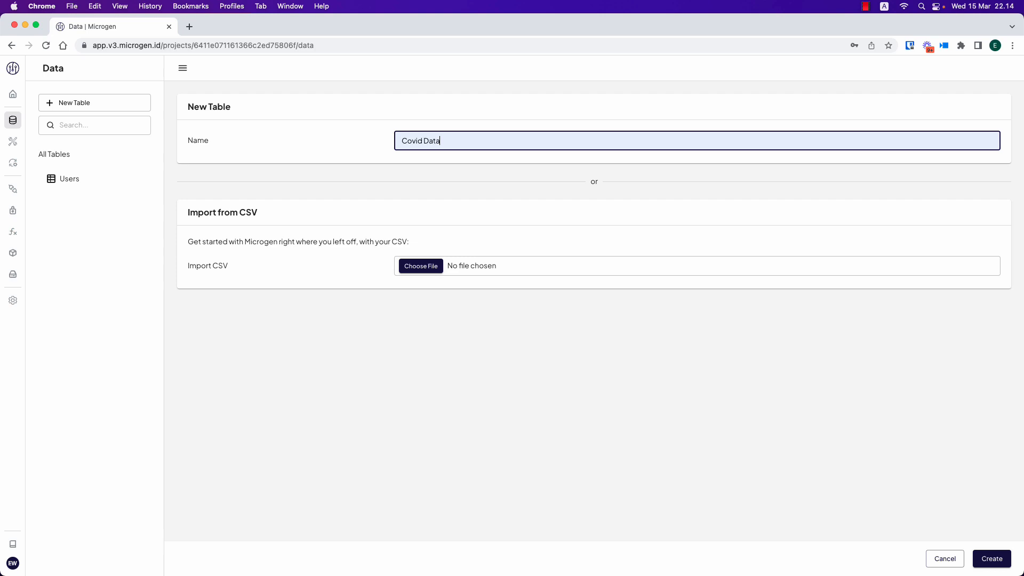
pyautogui.click(428, 266)
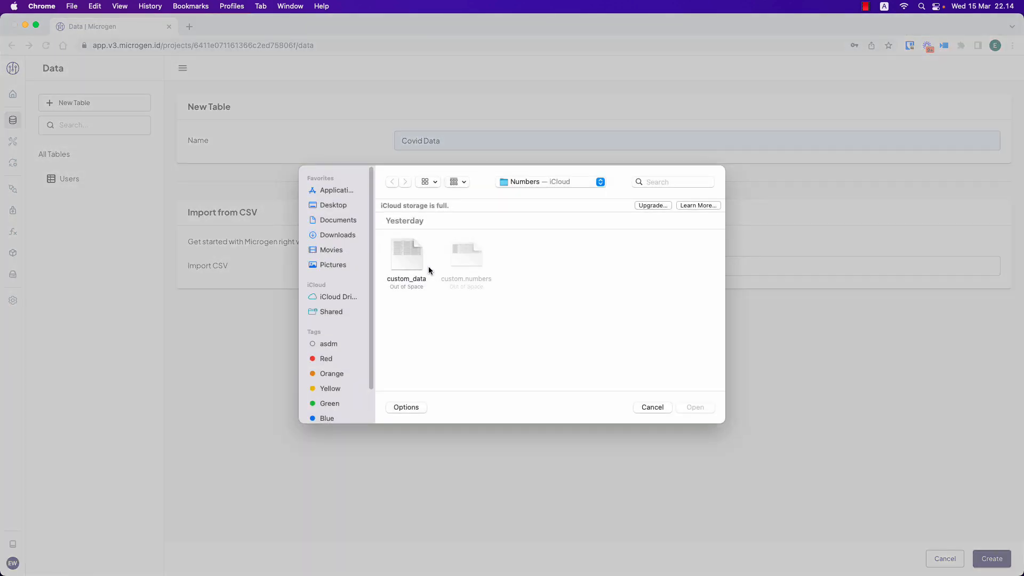
pyautogui.click(346, 221)
pyautogui.click(419, 255)
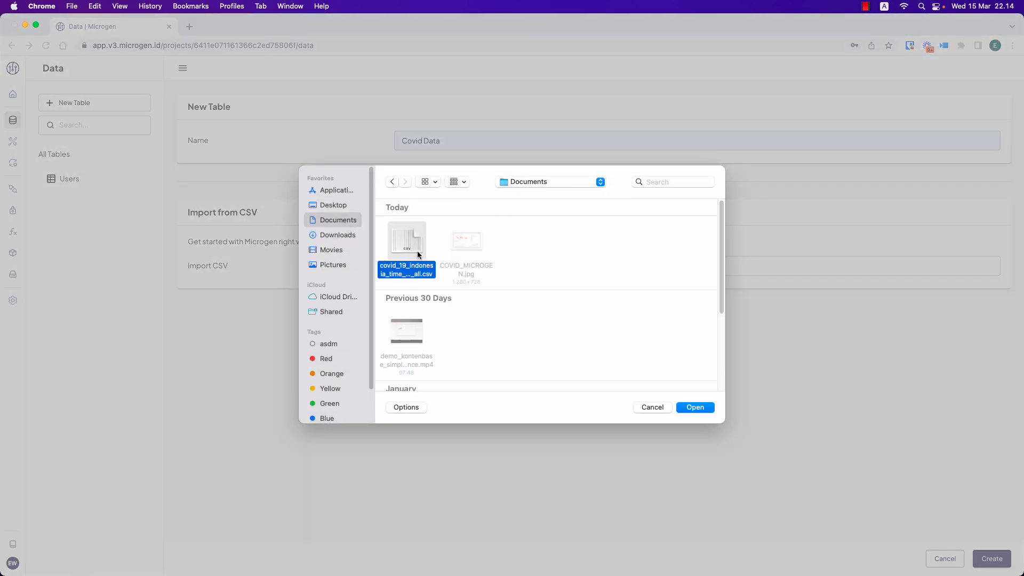
pyautogui.press('Return')
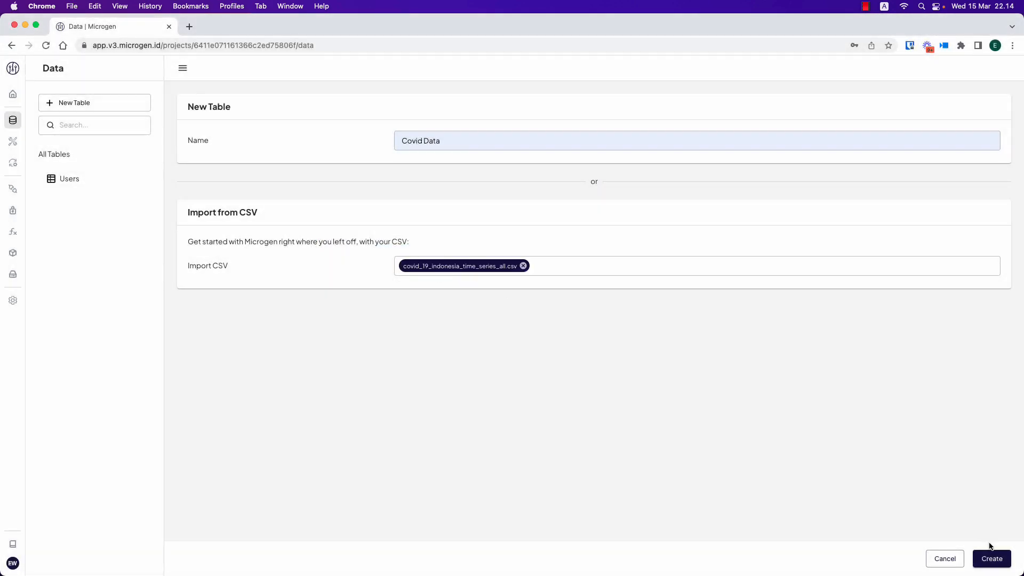
pyautogui.click(987, 557)
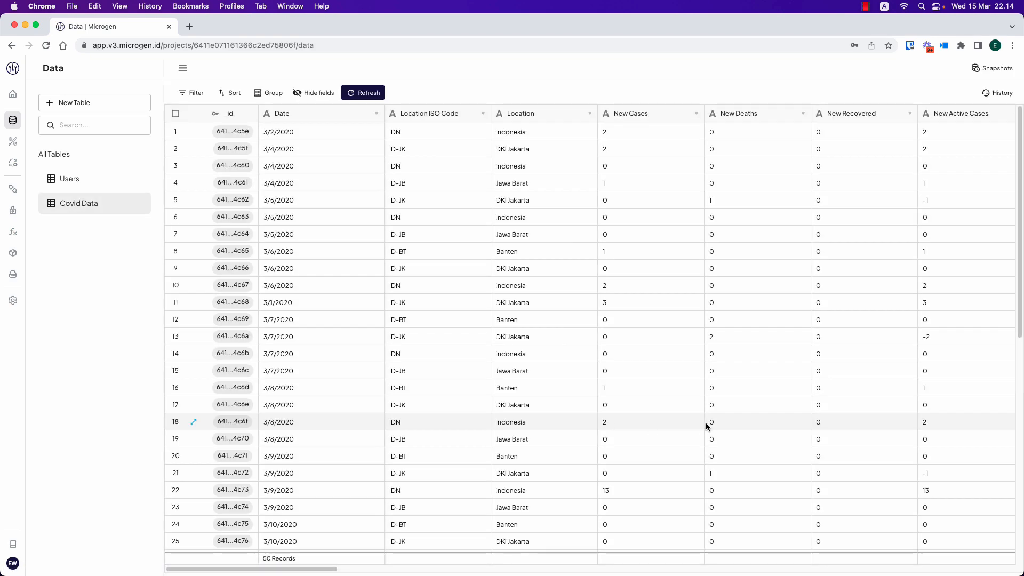
# Edit the New Cases field of the Covid Data table and change its type to Number.
pyautogui.scroll(-5, 705, 422)
pyautogui.scroll(5, 701, 424)
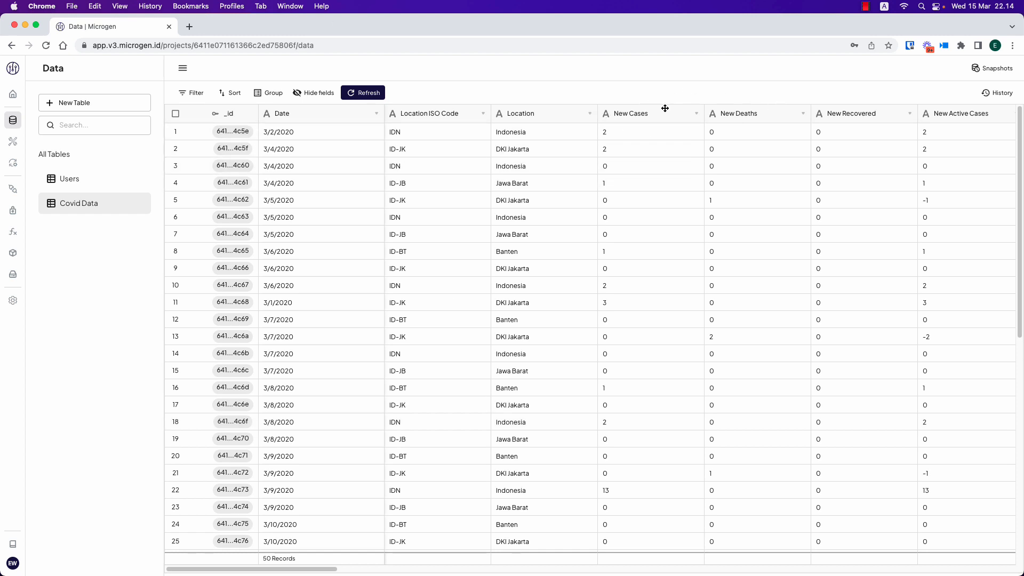
pyautogui.click(696, 113)
pyautogui.click(675, 139)
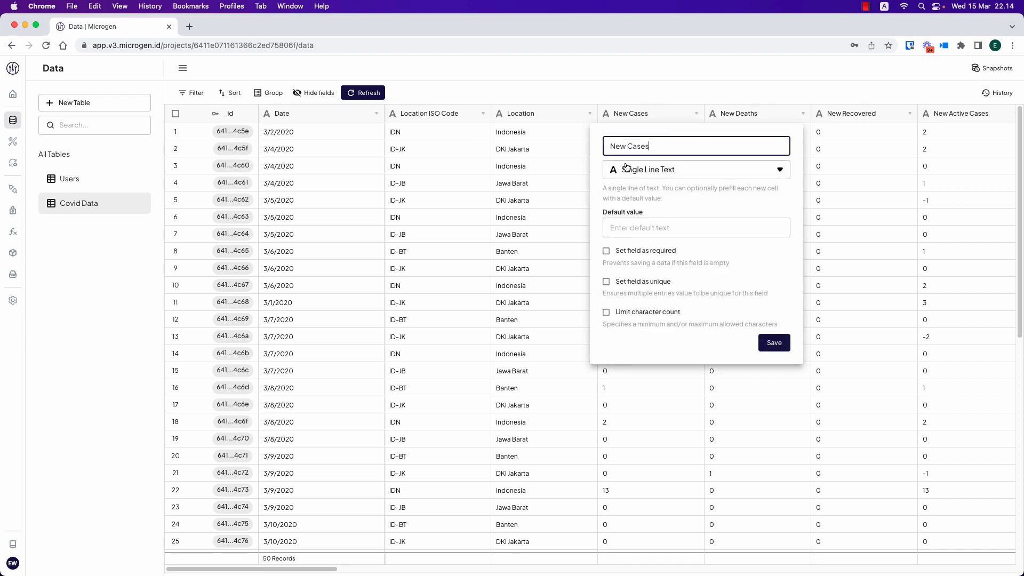
pyautogui.click(627, 168)
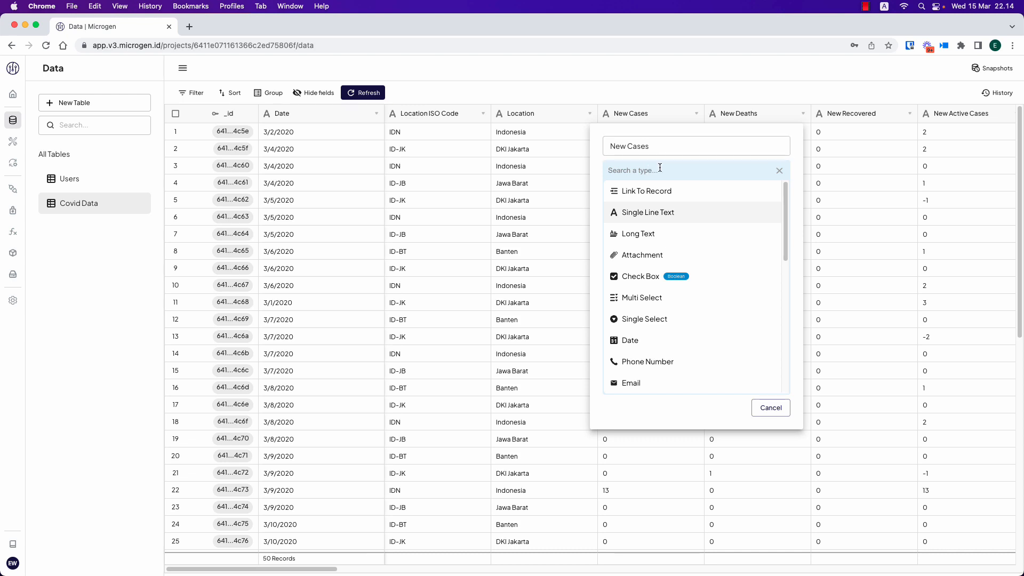
pyautogui.click(670, 123)
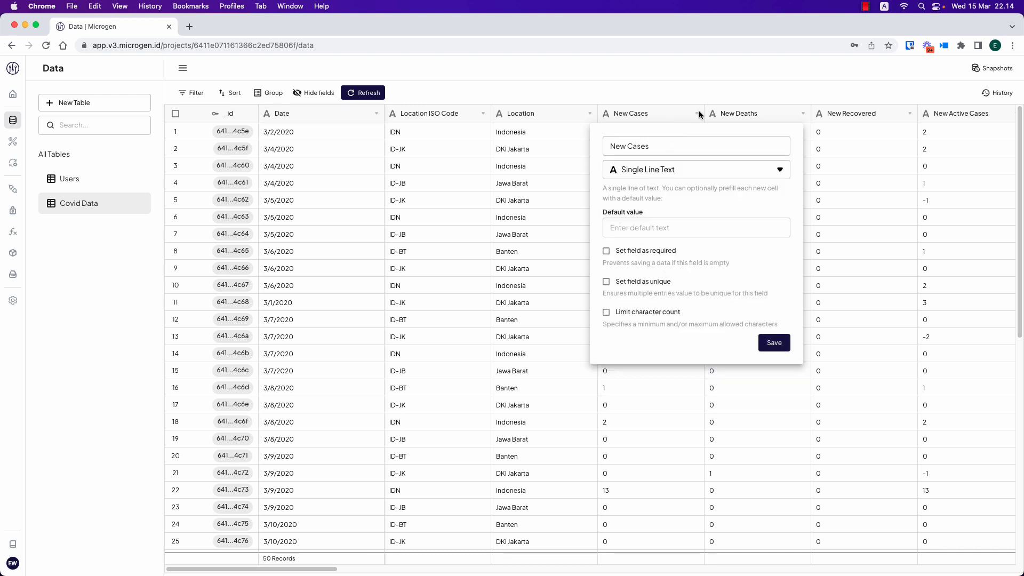
pyautogui.click(673, 171)
pyautogui.scroll(-5, 667, 256)
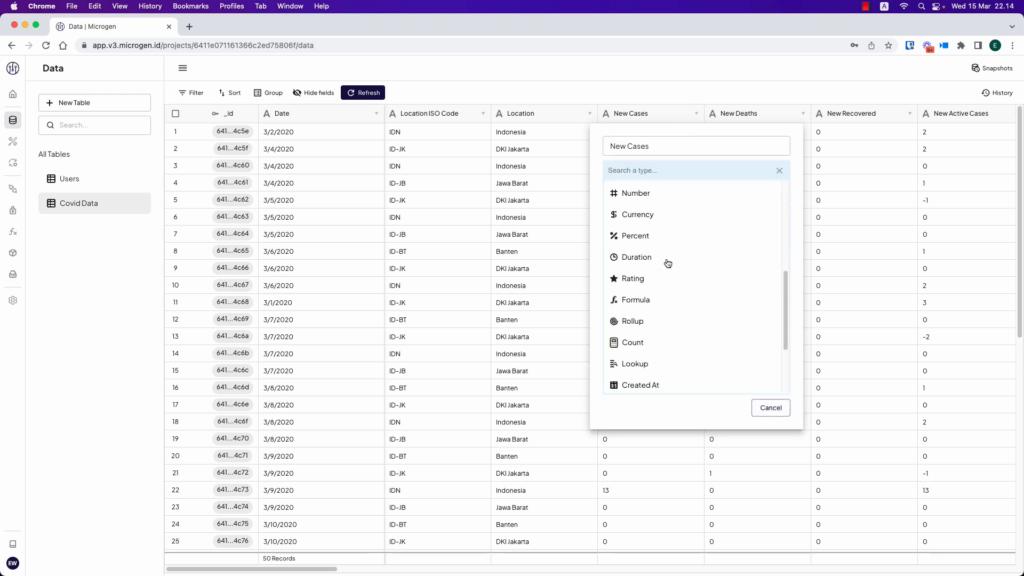
pyautogui.scroll(5, 666, 264)
pyautogui.write('num')
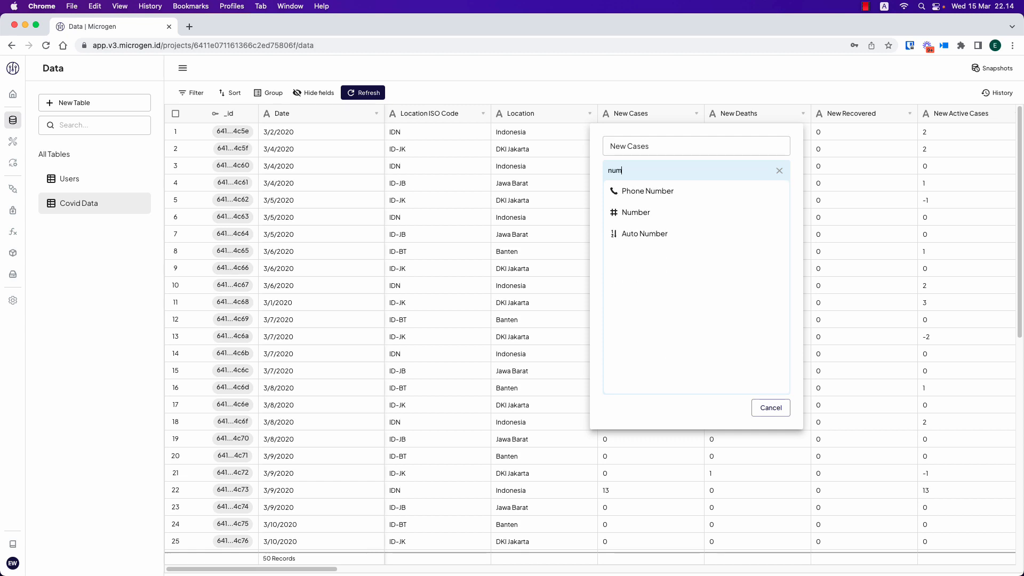
pyautogui.click(646, 220)
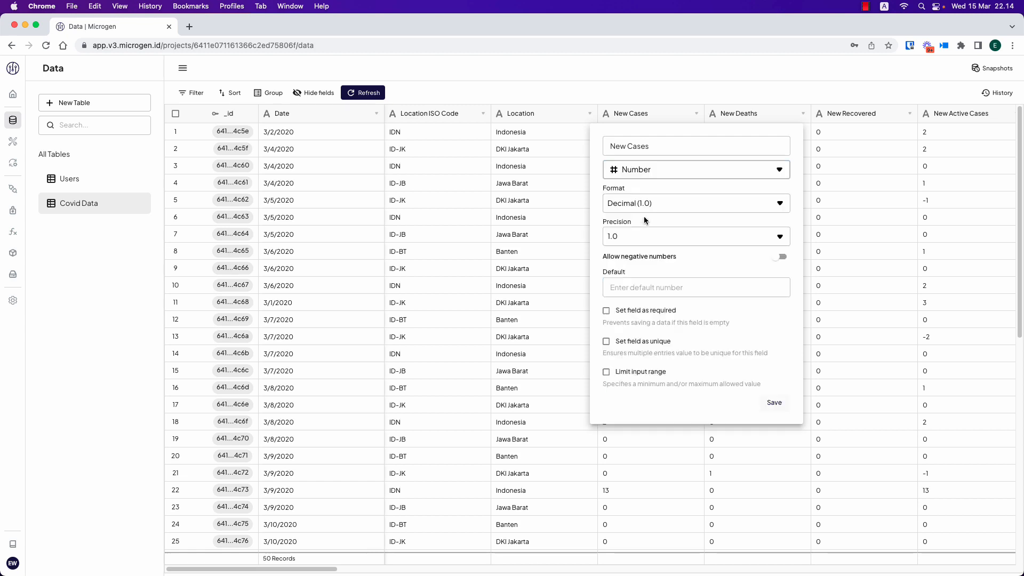
# Set the New Cases number format to Integer (2), then save the field and confirm the type conversion.
pyautogui.click(647, 206)
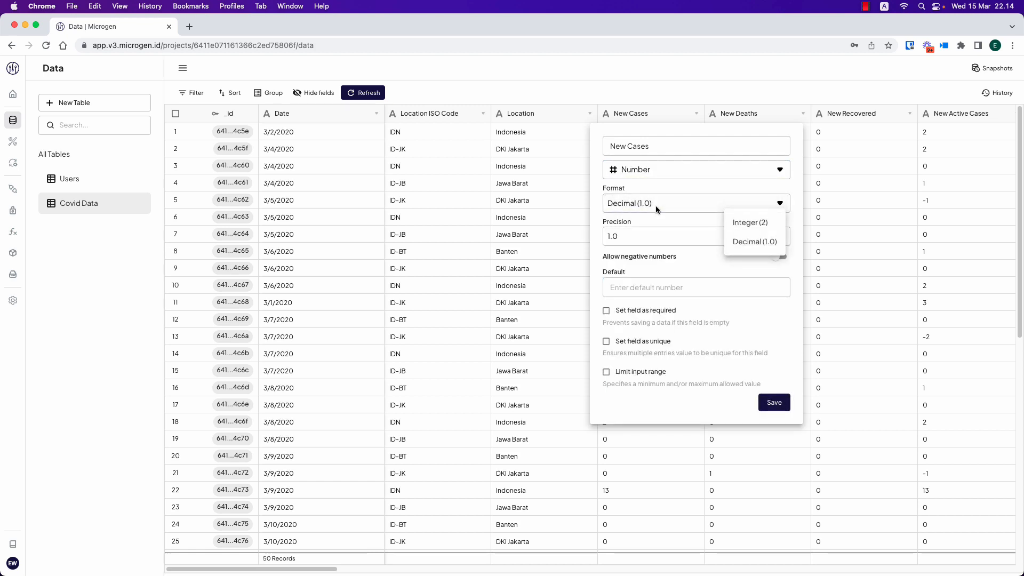
pyautogui.click(767, 223)
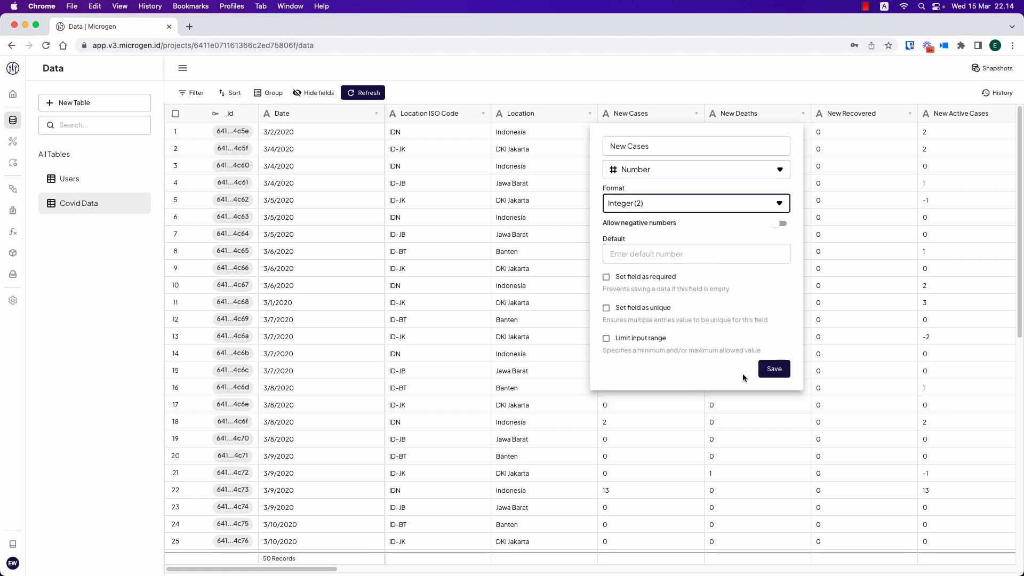
pyautogui.click(775, 368)
pyautogui.click(661, 356)
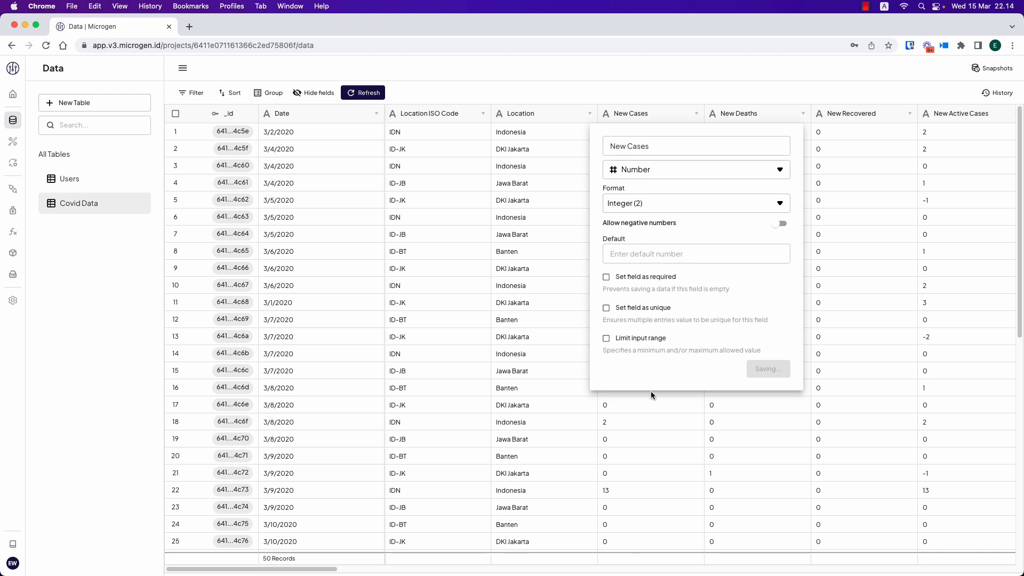
# Convert the New Deaths field to a Number with the Integer (2) format, saving and confirming the conversion.
pyautogui.click(803, 114)
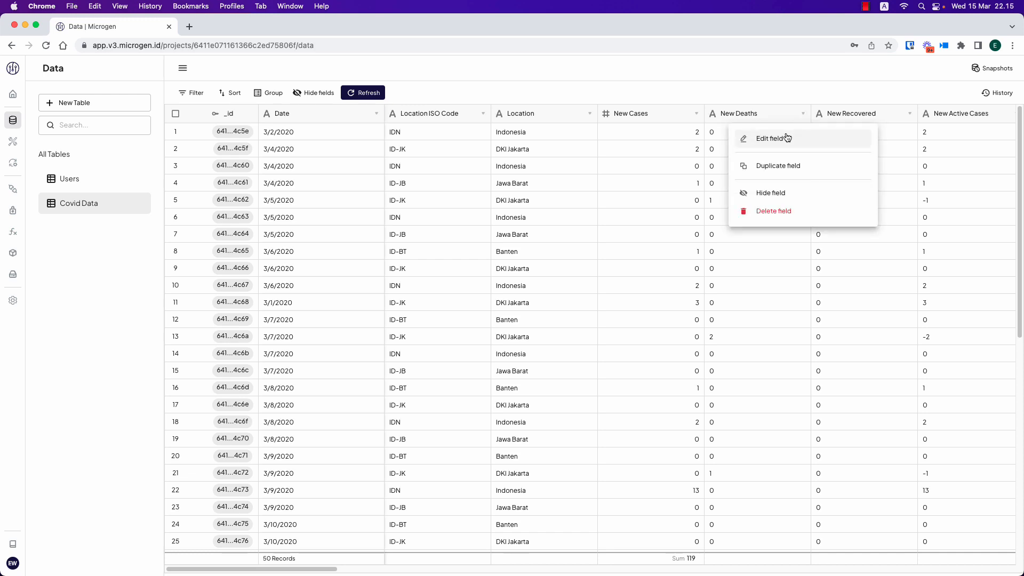
pyautogui.click(760, 137)
pyautogui.click(769, 168)
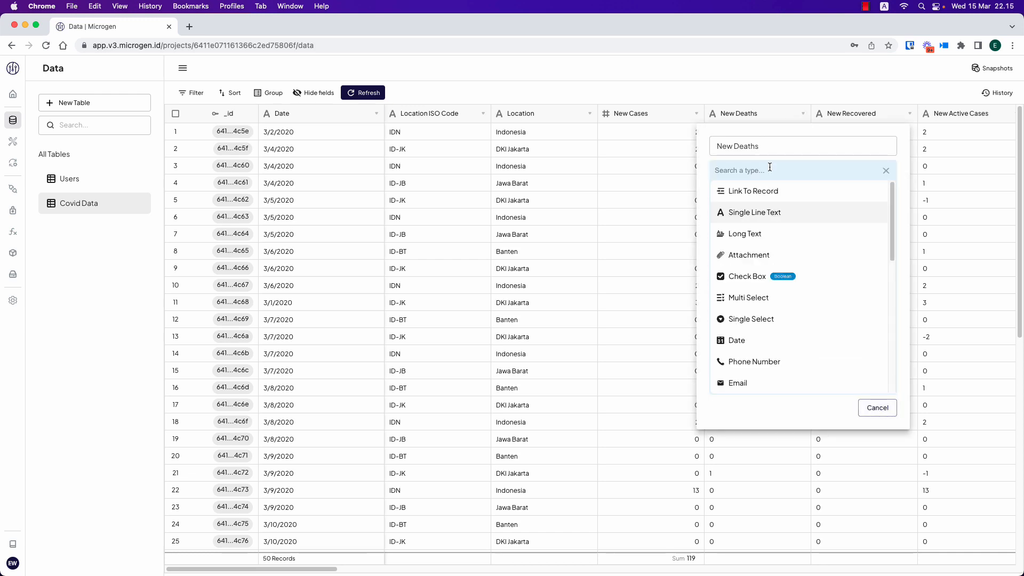
pyautogui.write('num')
pyautogui.click(760, 214)
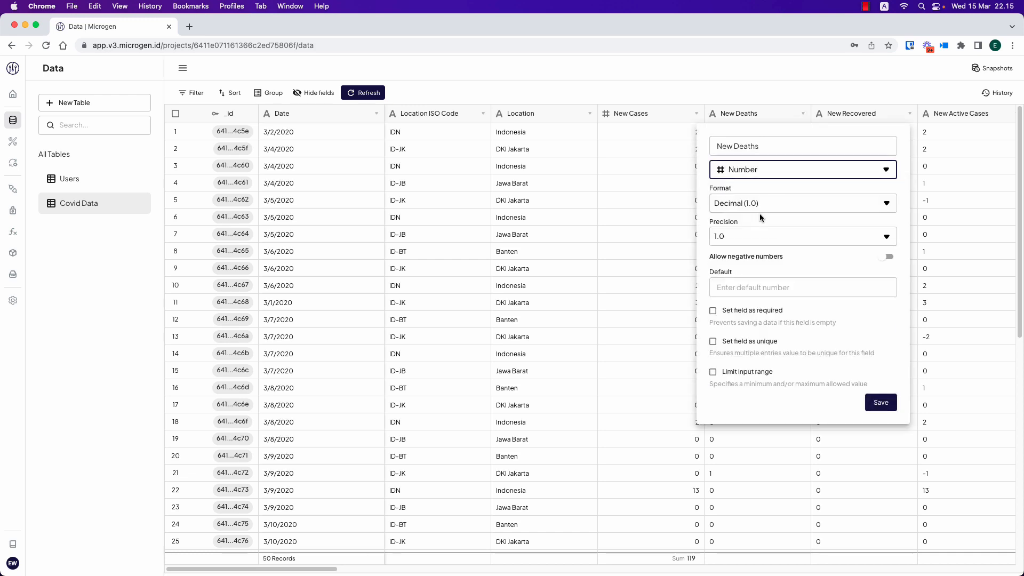
pyautogui.click(764, 201)
pyautogui.click(858, 223)
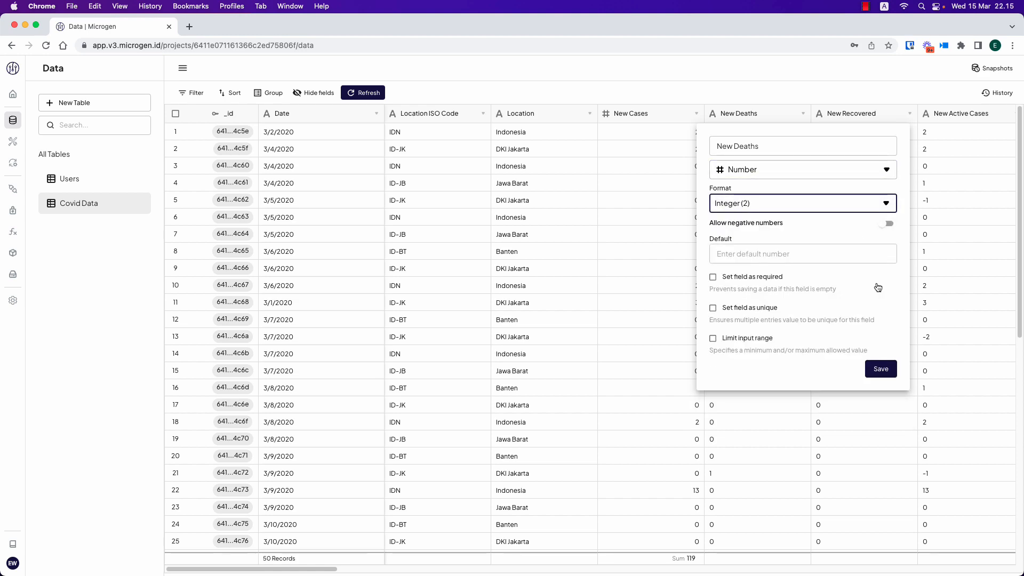
pyautogui.click(880, 370)
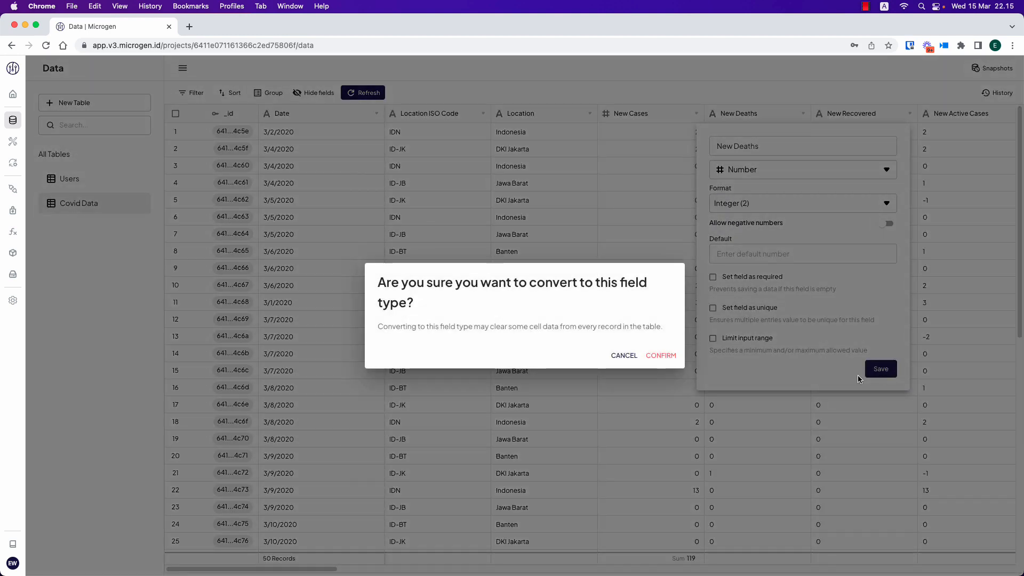
pyautogui.click(659, 354)
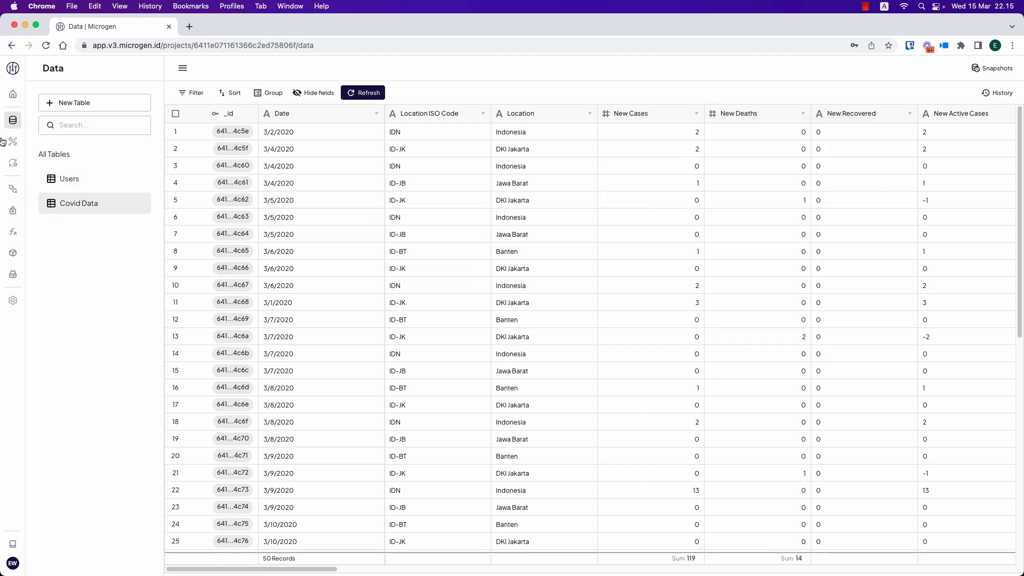
# Start a new Web App, set up manually with a login page and the Navigation pages layout.
pyautogui.click(11, 151)
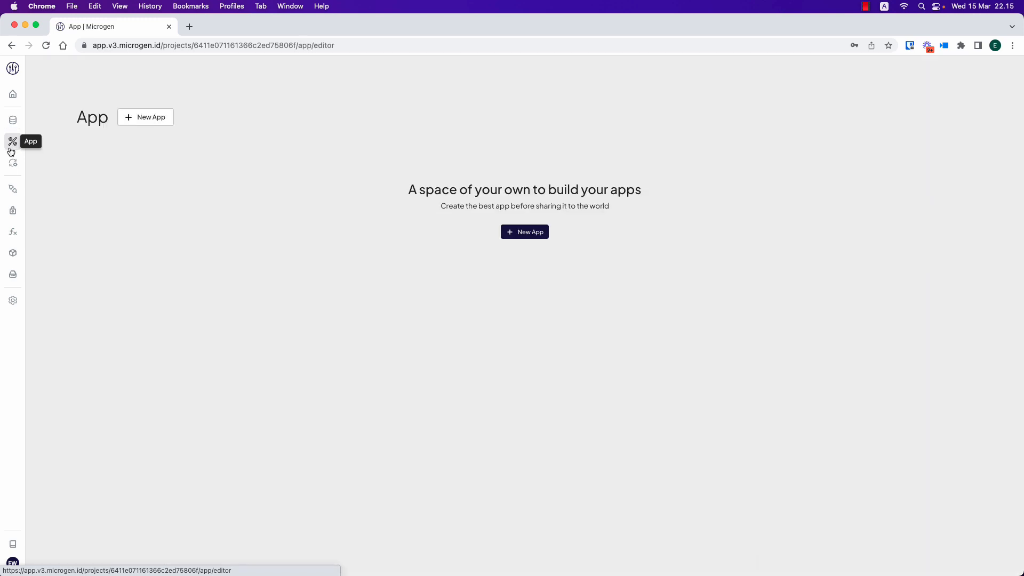
pyautogui.click(142, 118)
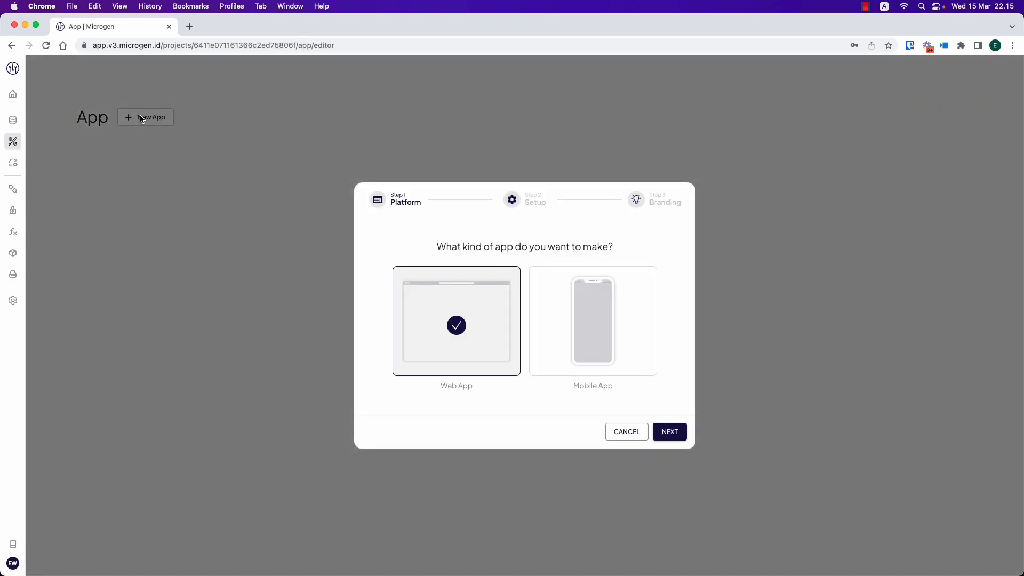
pyautogui.click(675, 437)
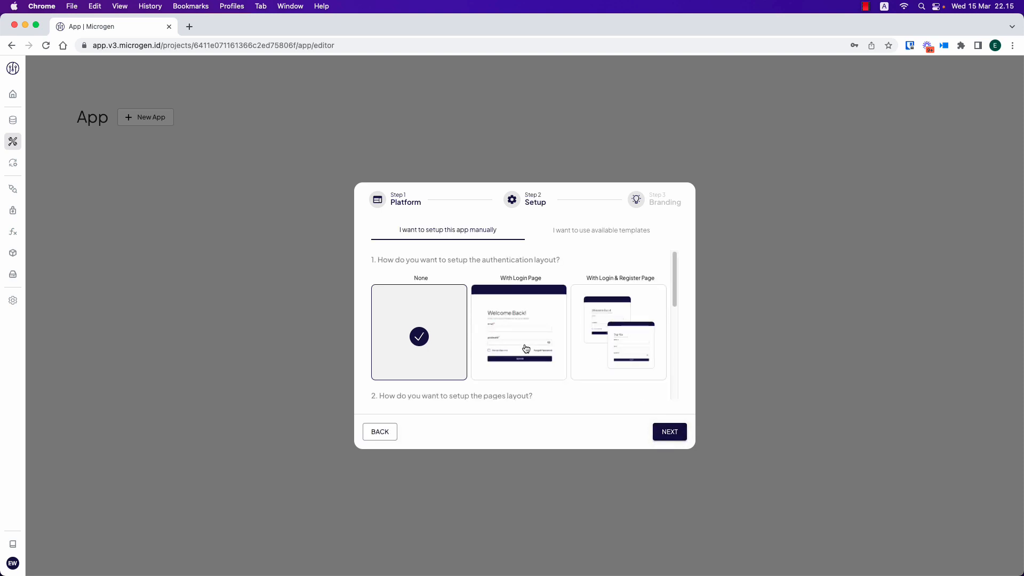
pyautogui.click(511, 322)
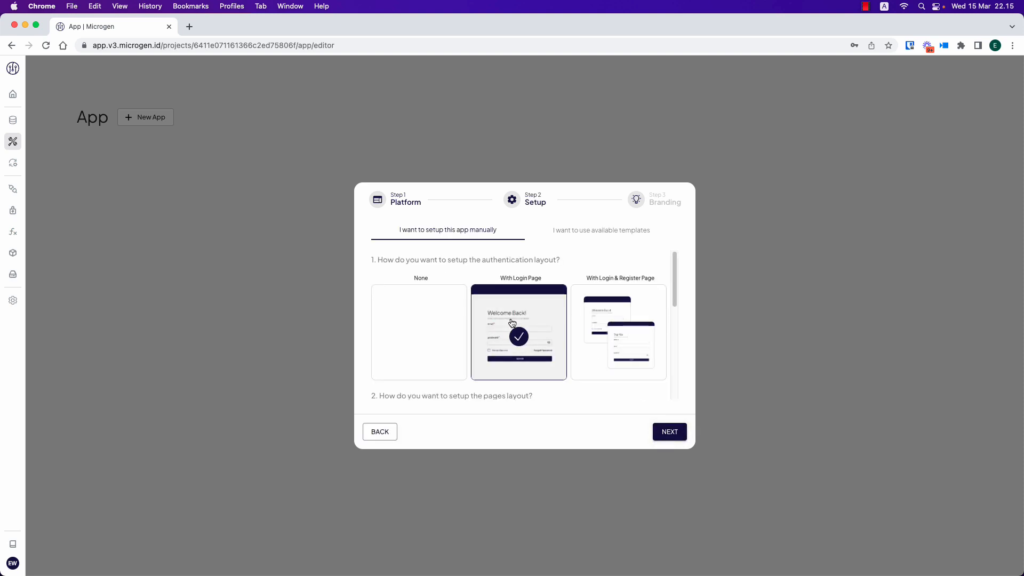
pyautogui.scroll(-5, 515, 352)
pyautogui.scroll(2, 511, 352)
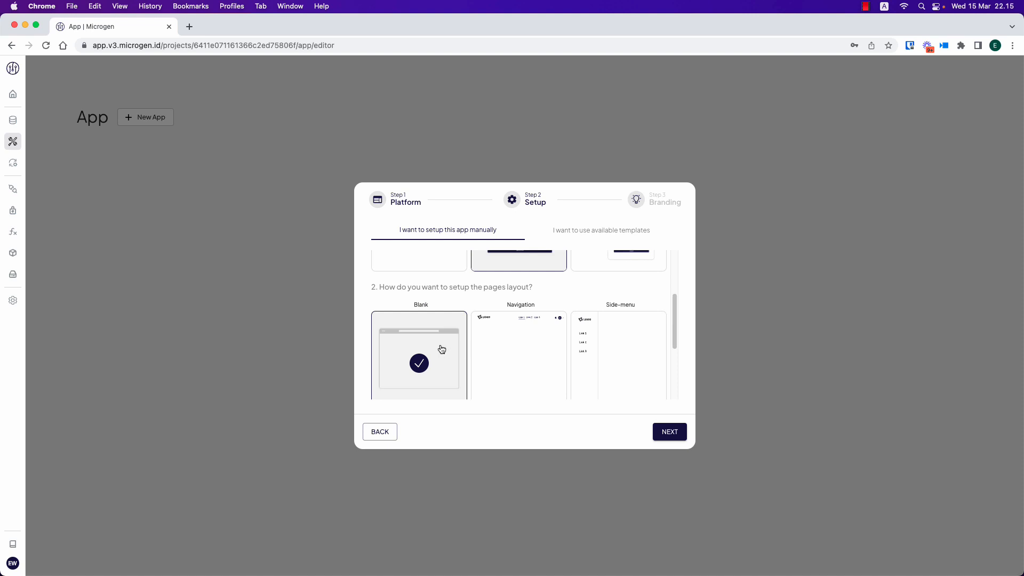
pyautogui.click(510, 345)
pyautogui.scroll(-3, 513, 337)
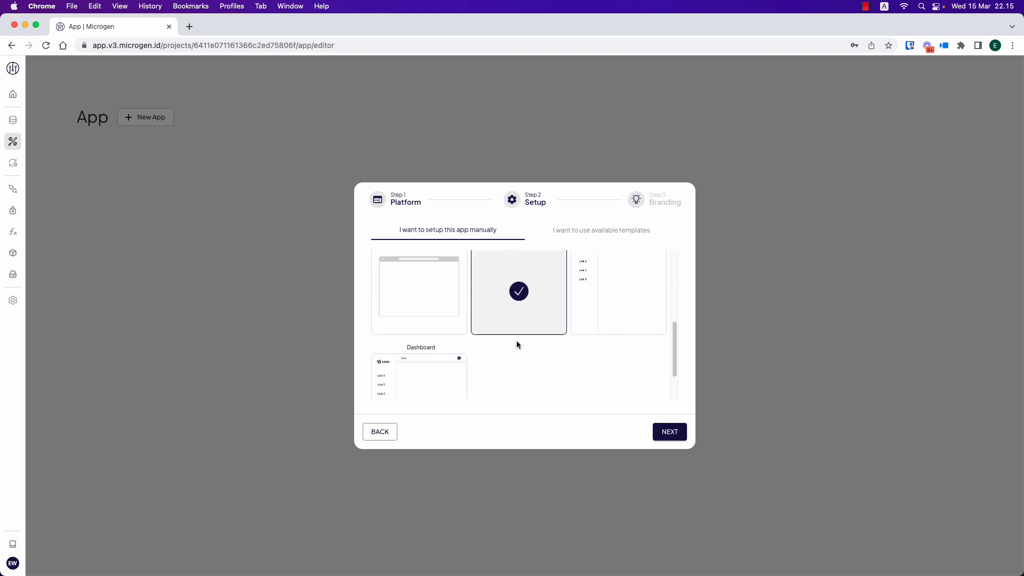
pyautogui.scroll(3, 517, 341)
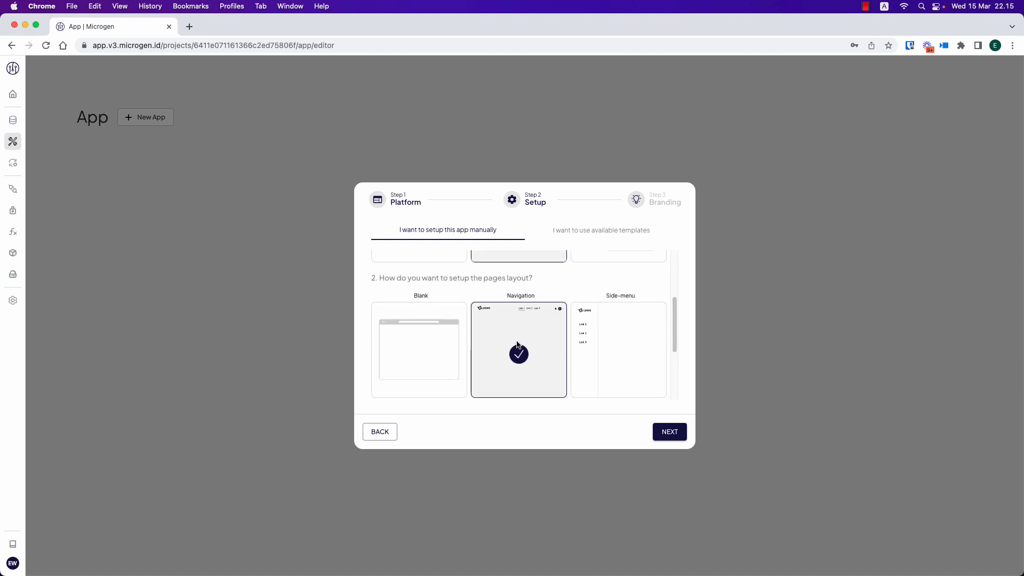
pyautogui.click(670, 433)
# Name the app Covid Reporting, create it and open its Page 1 in the editor.
pyautogui.write('Co')
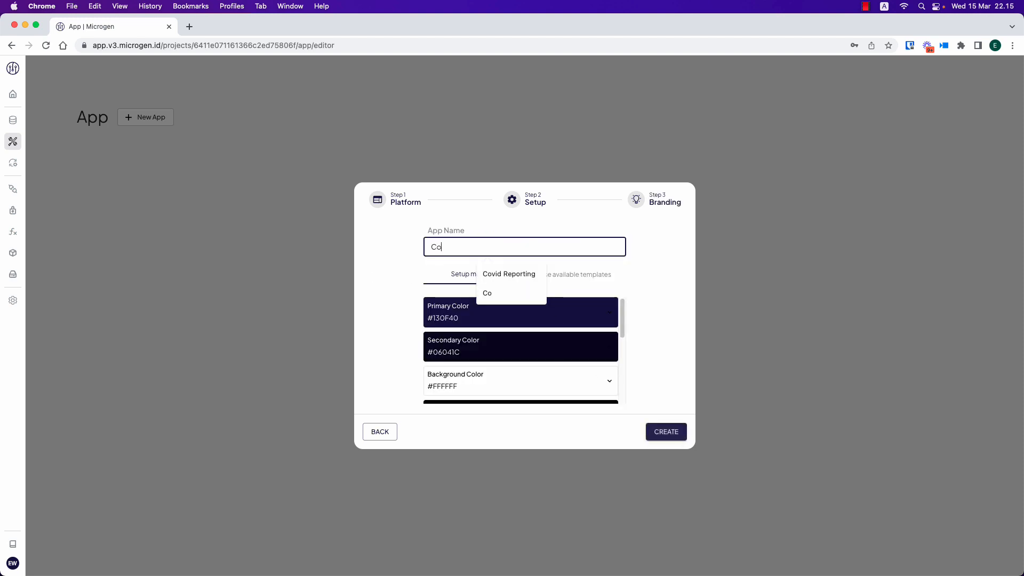
pyautogui.write('vid')
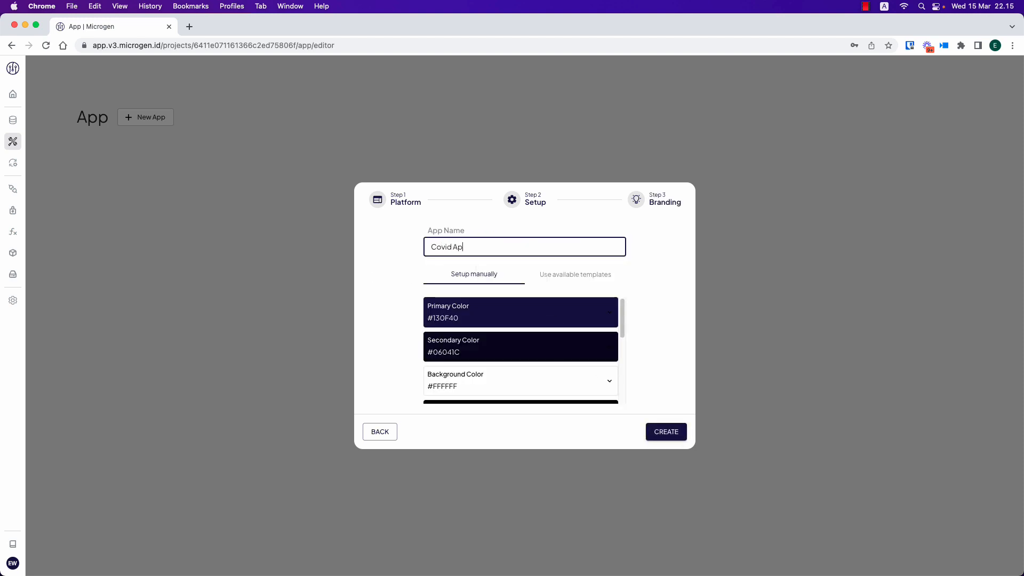
pyautogui.write(' Reporti')
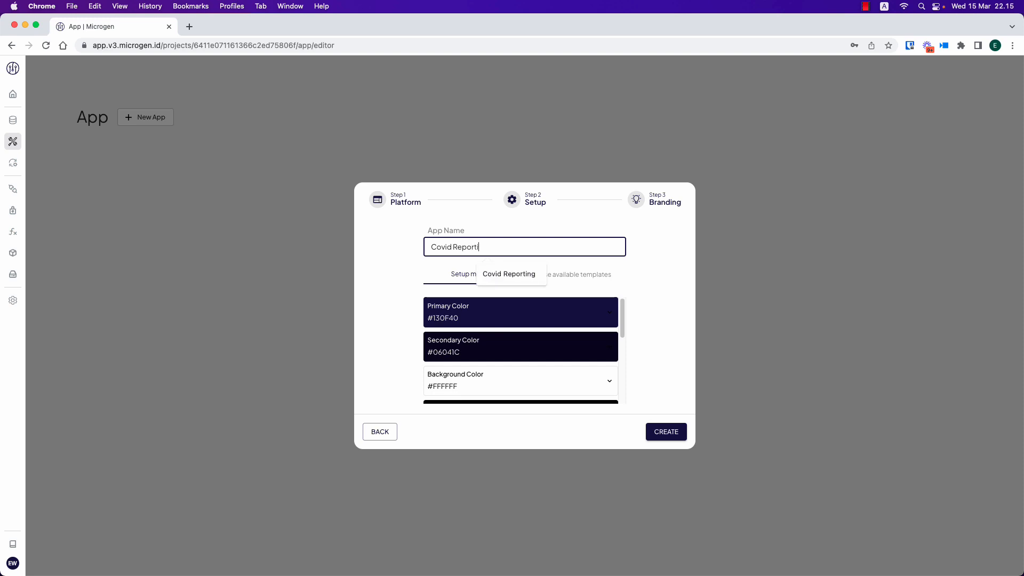
pyautogui.write('ng')
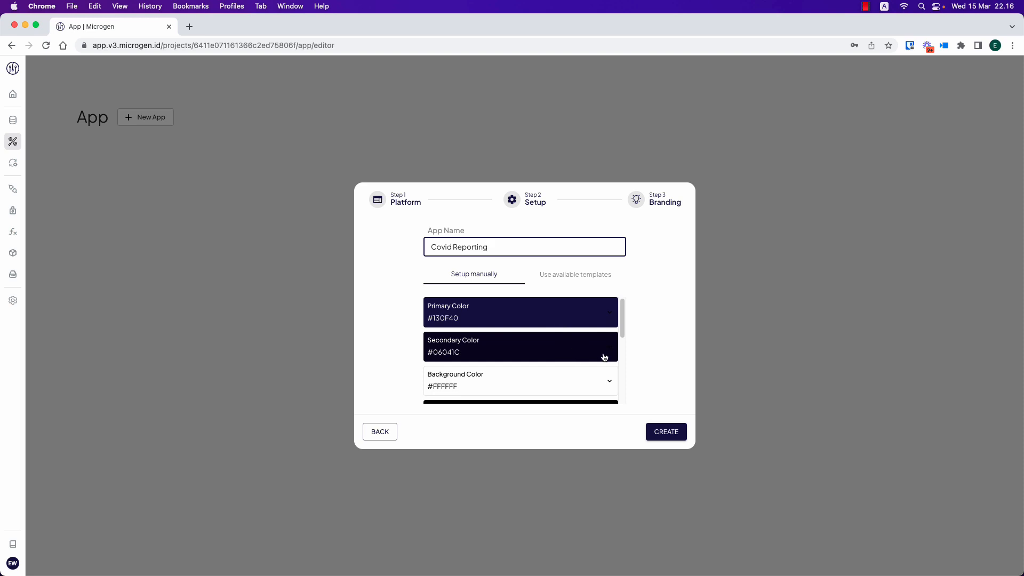
pyautogui.click(665, 430)
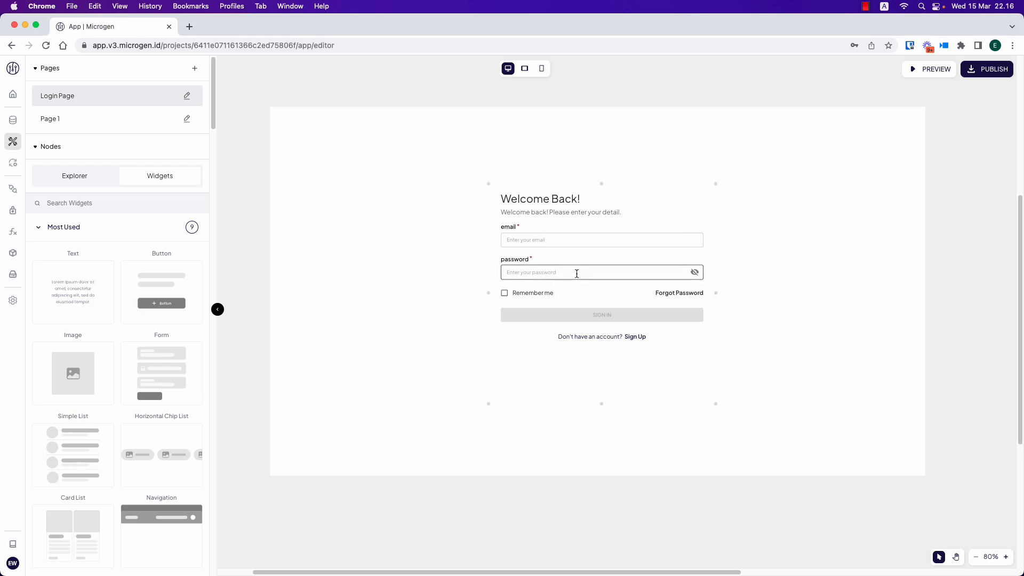
pyautogui.click(529, 336)
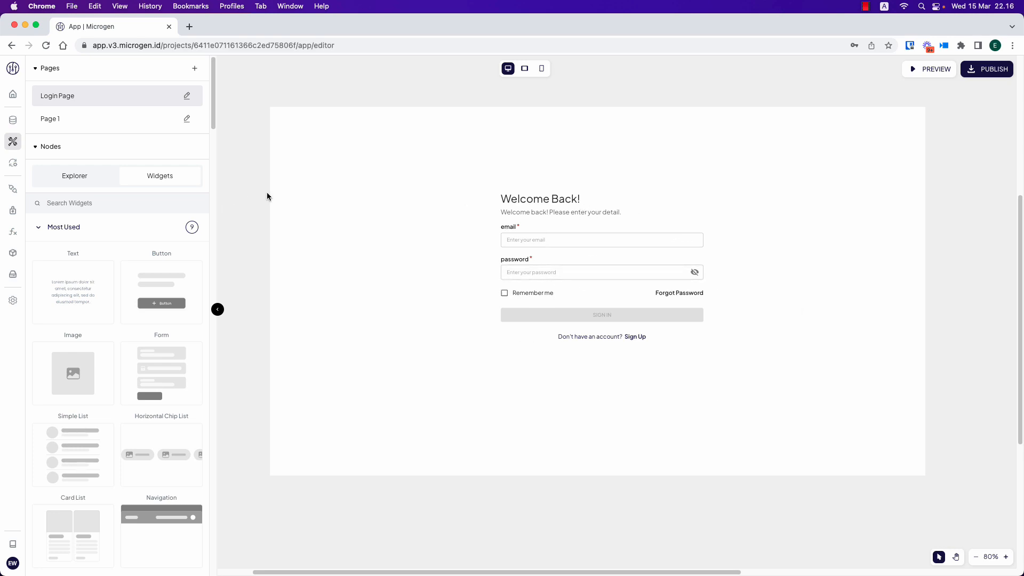
pyautogui.click(120, 128)
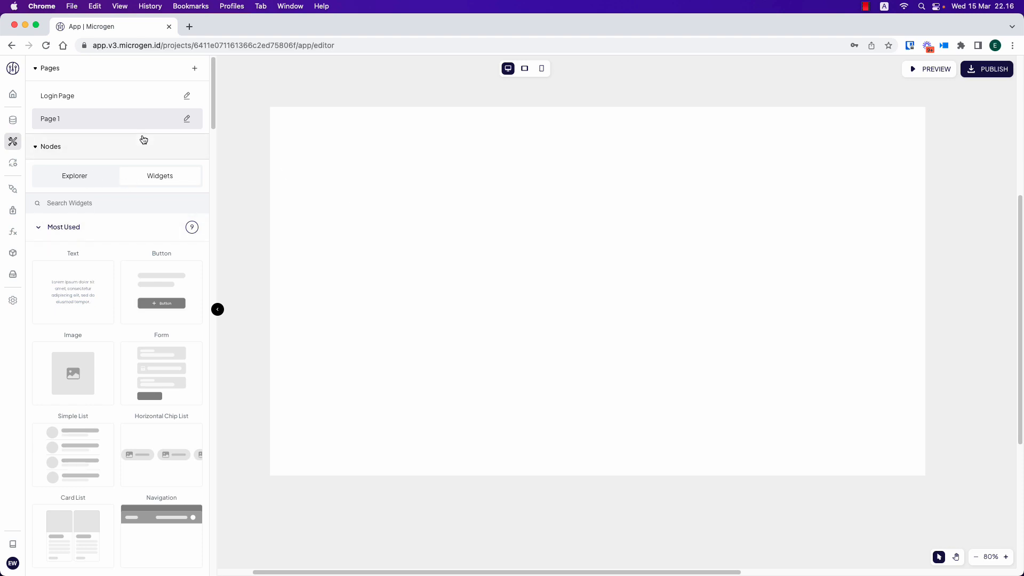
# Start a new blank page named Page 2 and apply the Navigation layout to it.
pyautogui.click(194, 68)
pyautogui.click(194, 84)
pyautogui.write('sg')
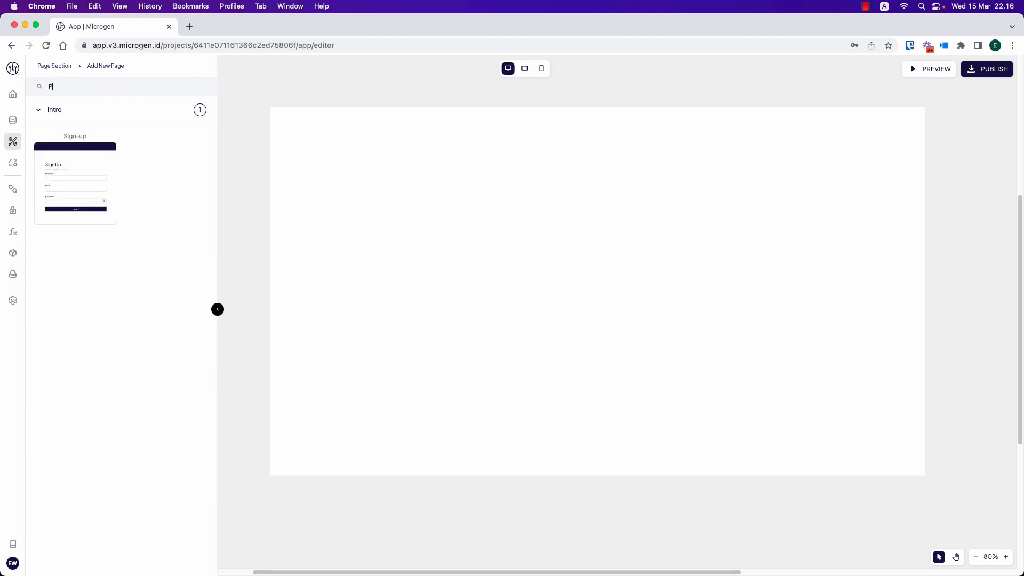
pyautogui.press('BackSpace')
pyautogui.press('BackSpace')
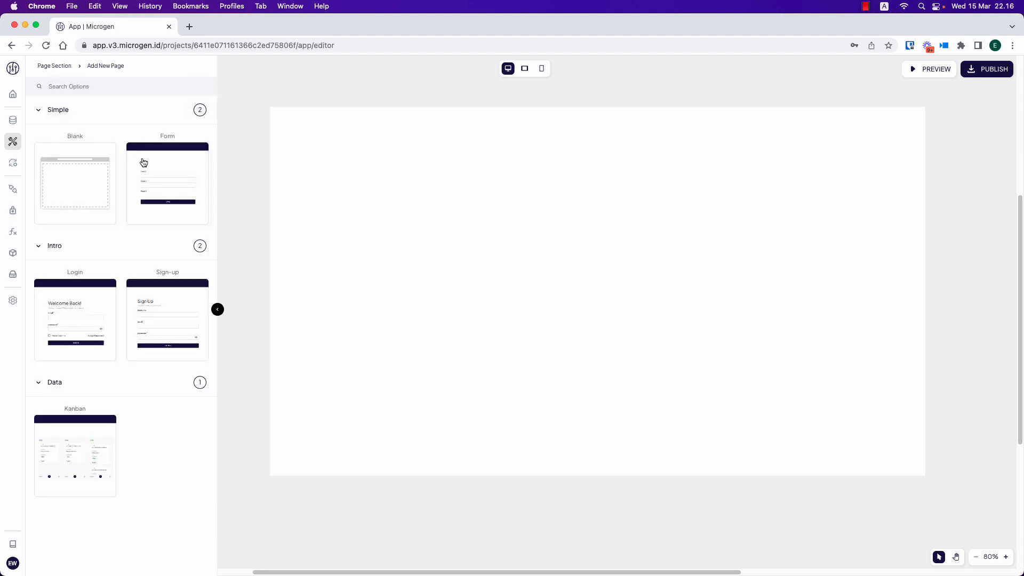
pyautogui.click(93, 192)
pyautogui.write('Page 2')
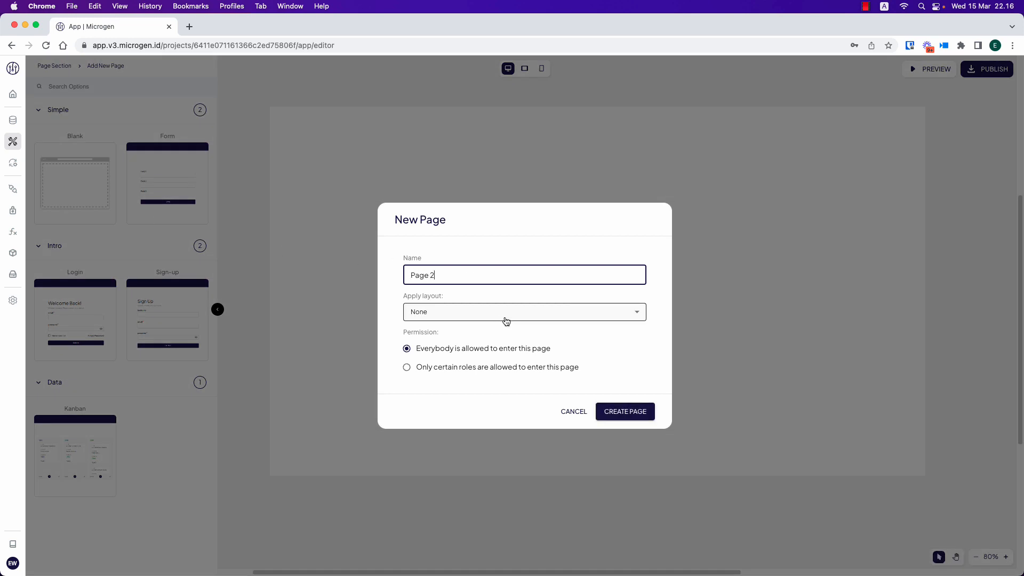
pyautogui.click(506, 320)
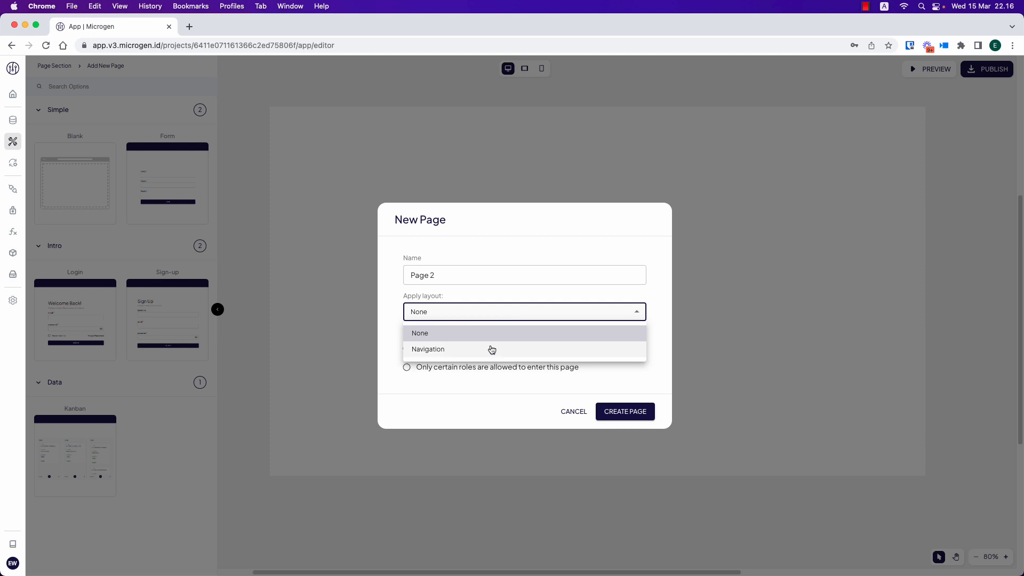
pyautogui.click(489, 352)
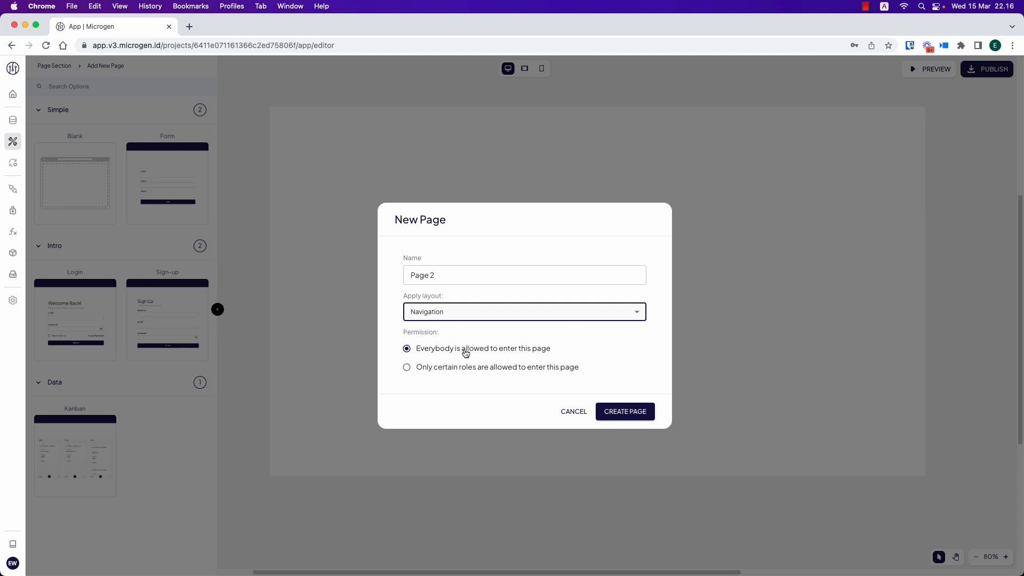
# Restrict Page 2 to the authenticated role, redirect unallowed users to Login Page, and create the page.
pyautogui.click(459, 367)
pyautogui.scroll(-1, 463, 371)
pyautogui.click(477, 350)
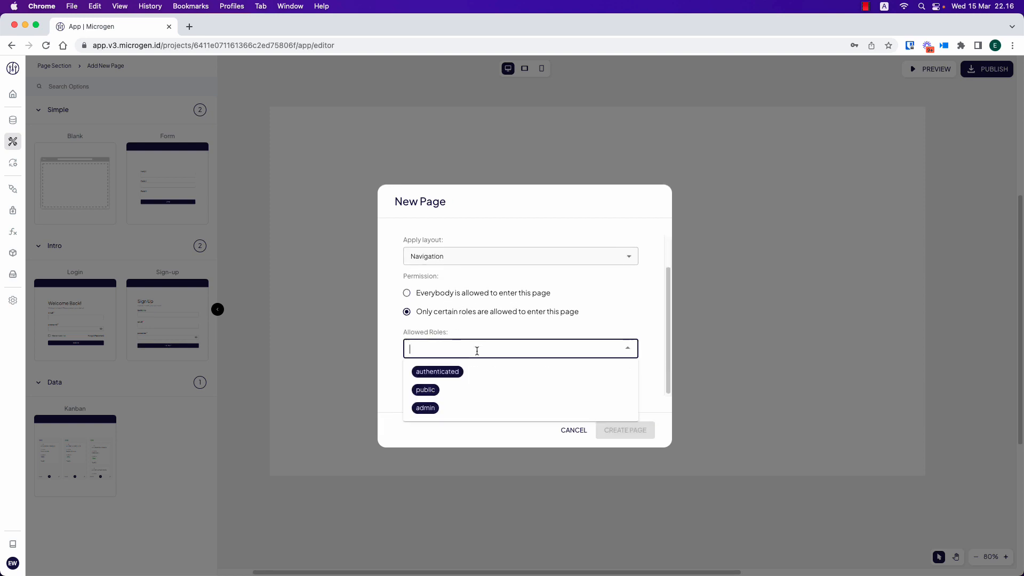
pyautogui.click(462, 371)
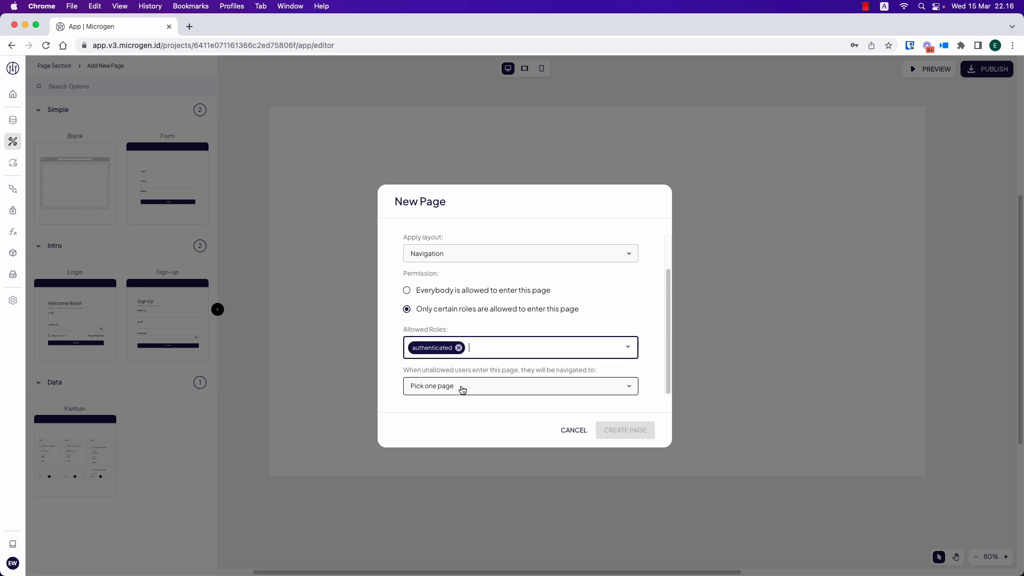
pyautogui.click(458, 389)
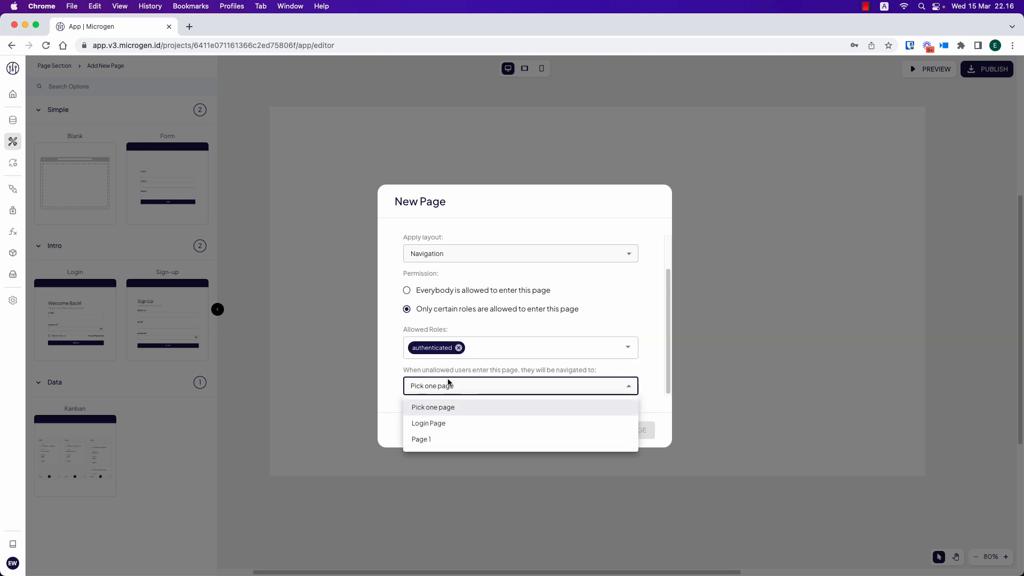
pyautogui.click(444, 427)
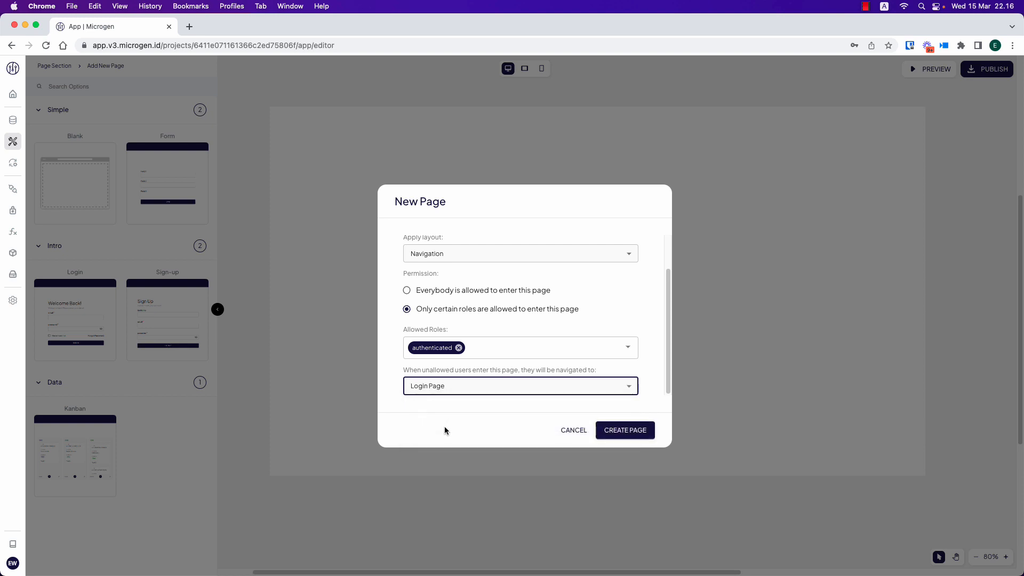
pyautogui.click(610, 431)
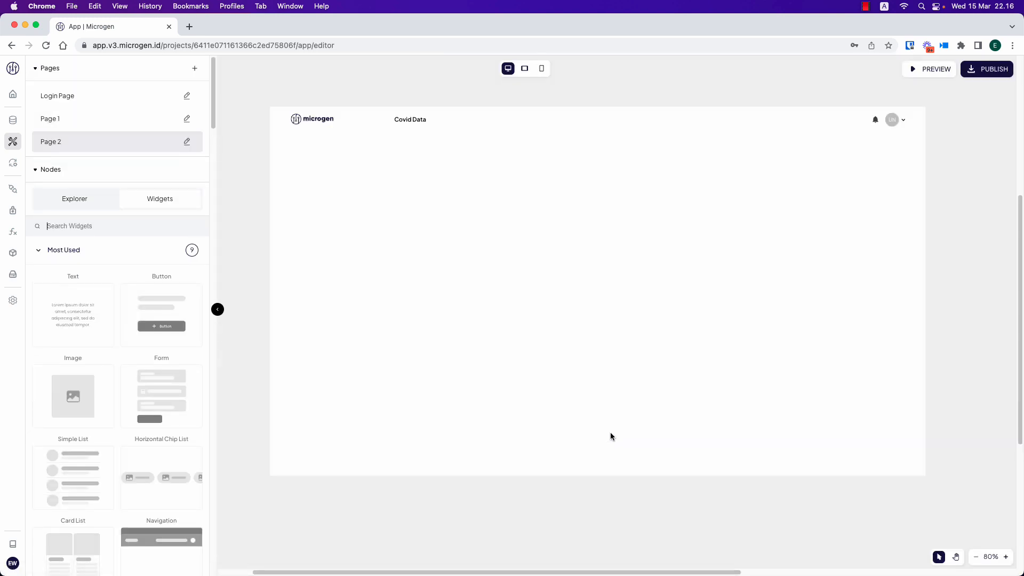
# Change the applied layout of Page 1 to Navigation.
pyautogui.scroll(-2, 114, 138)
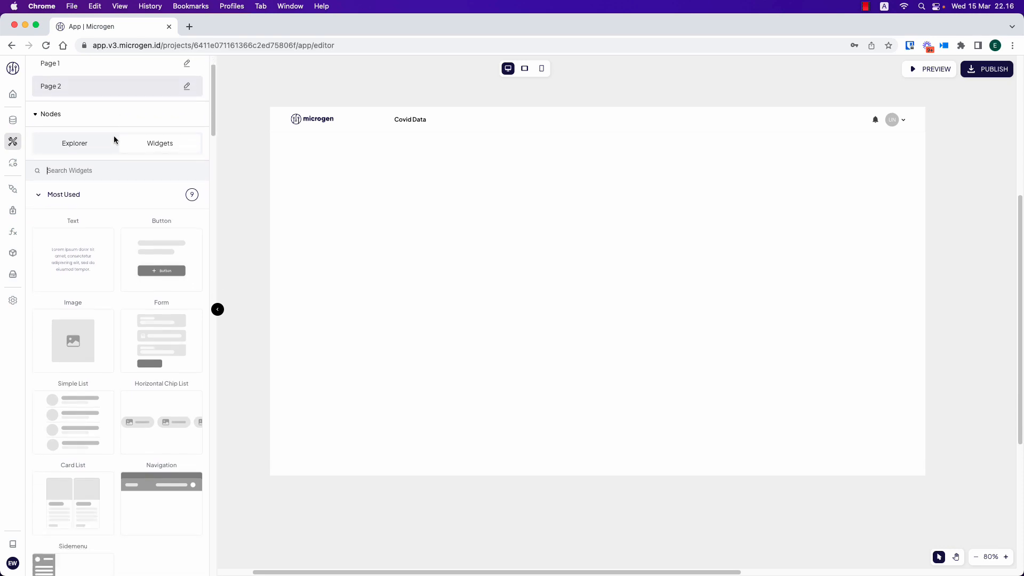
pyautogui.click(111, 89)
pyautogui.scroll(2, 129, 133)
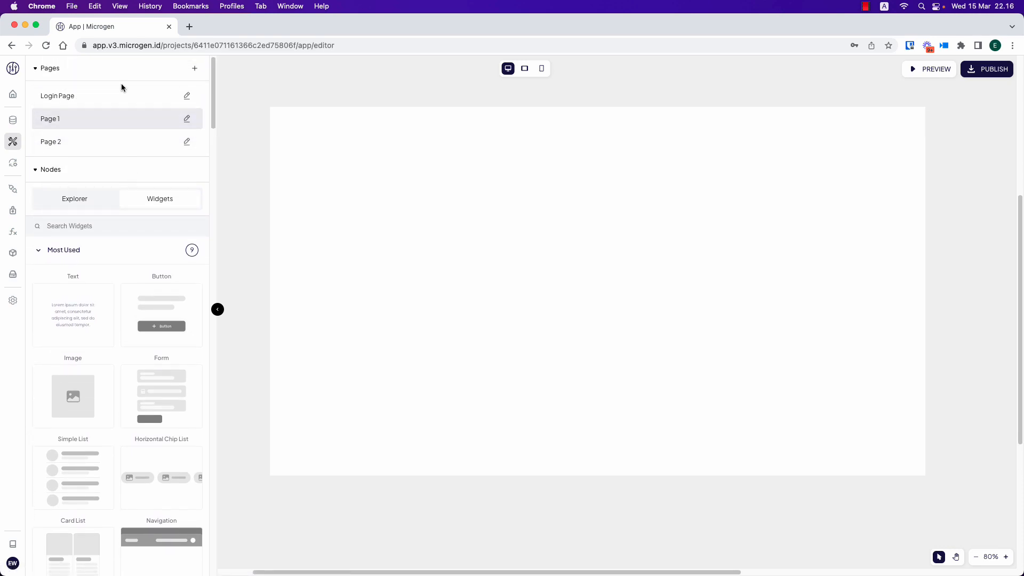
pyautogui.click(186, 118)
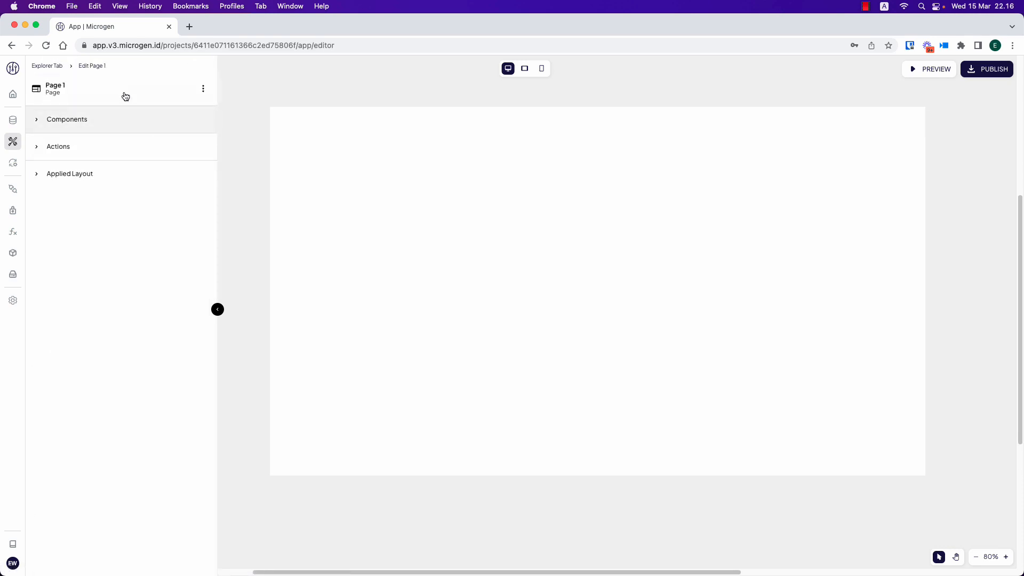
pyautogui.click(49, 66)
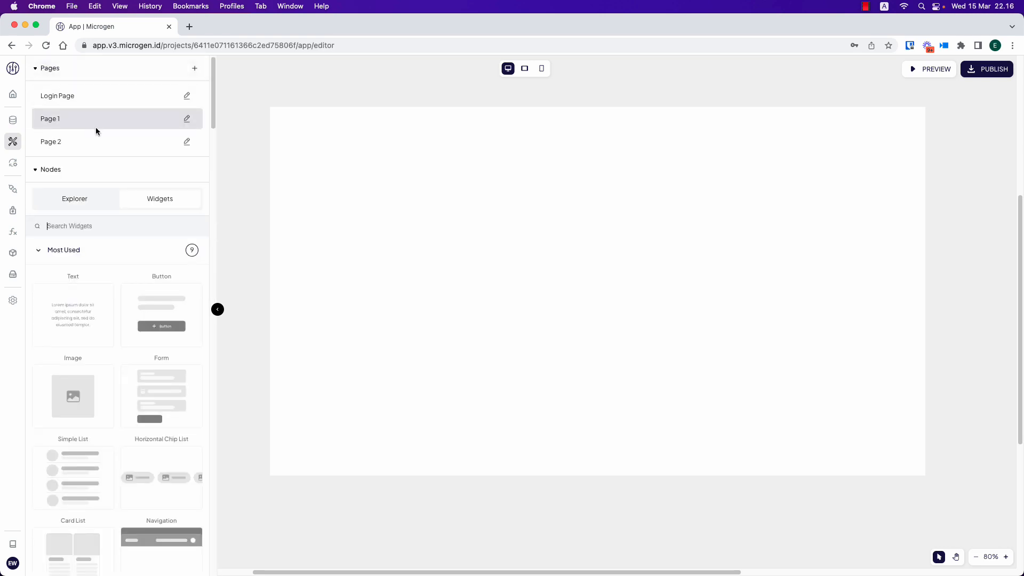
pyautogui.click(187, 121)
pyautogui.click(128, 176)
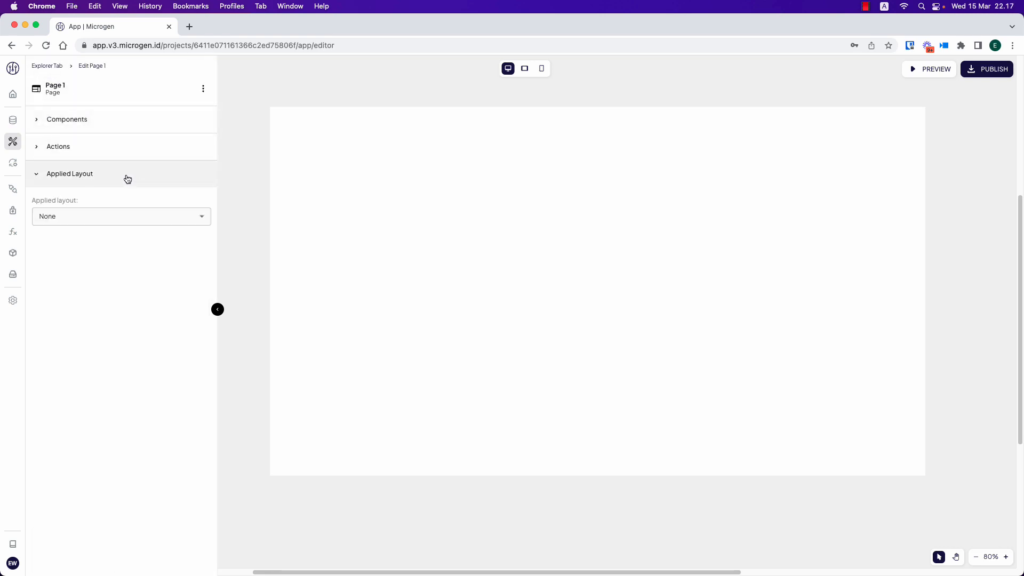
pyautogui.click(89, 219)
pyautogui.click(78, 253)
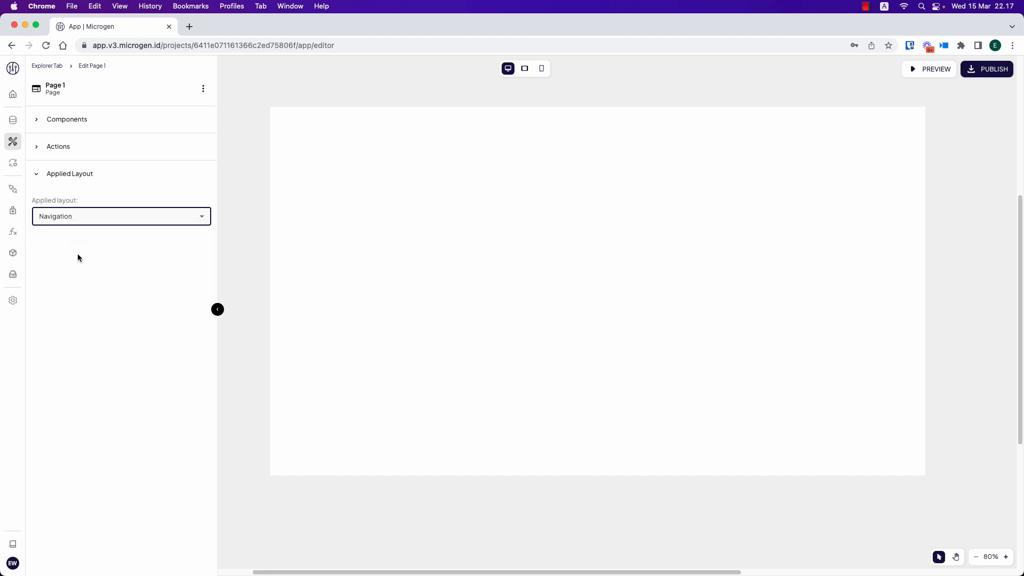
pyautogui.click(56, 66)
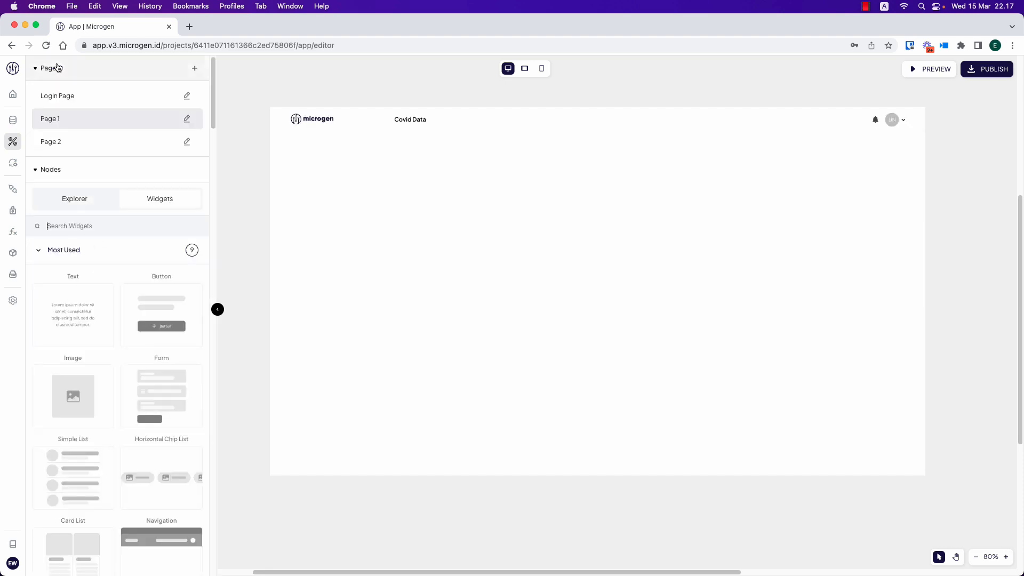
# Open the Navigation layout for editing and select its navigation bar.
pyautogui.click(71, 177)
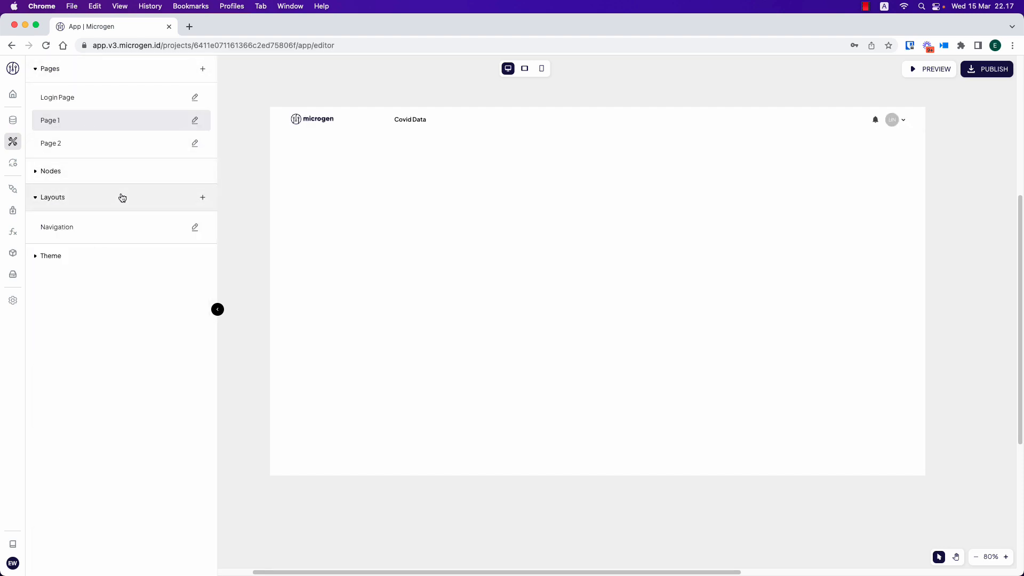
pyautogui.click(59, 234)
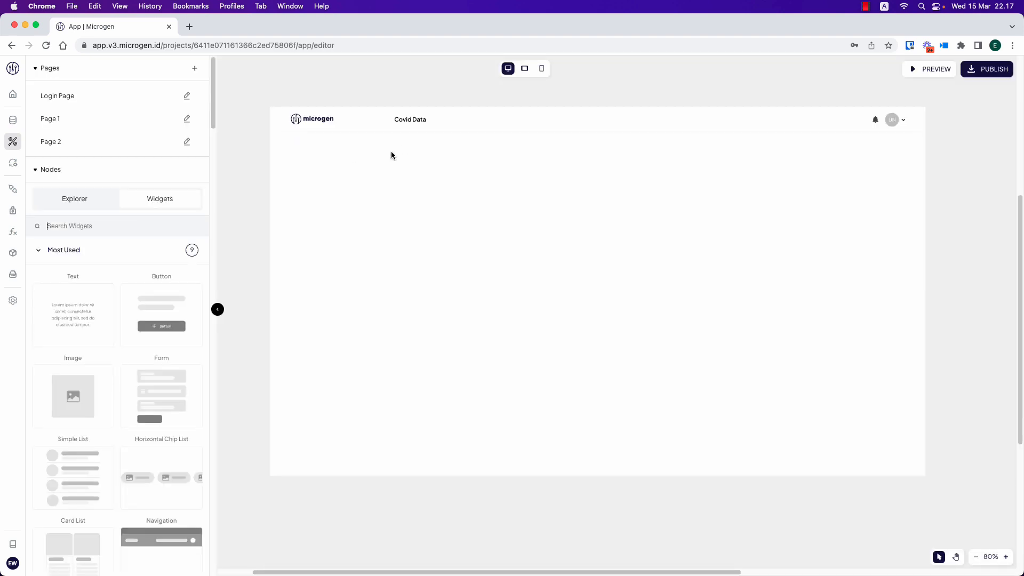
pyautogui.click(63, 73)
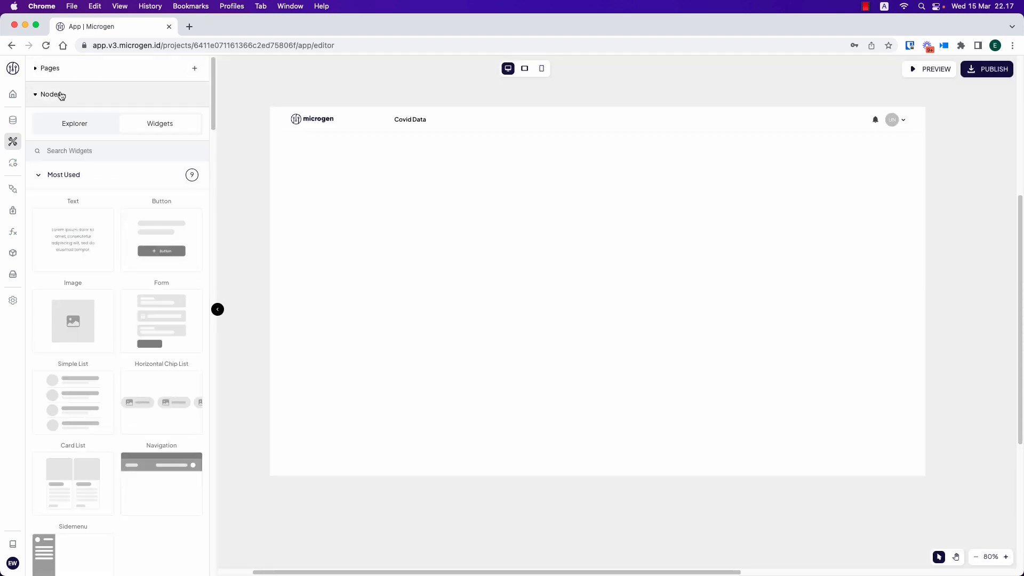
pyautogui.click(62, 96)
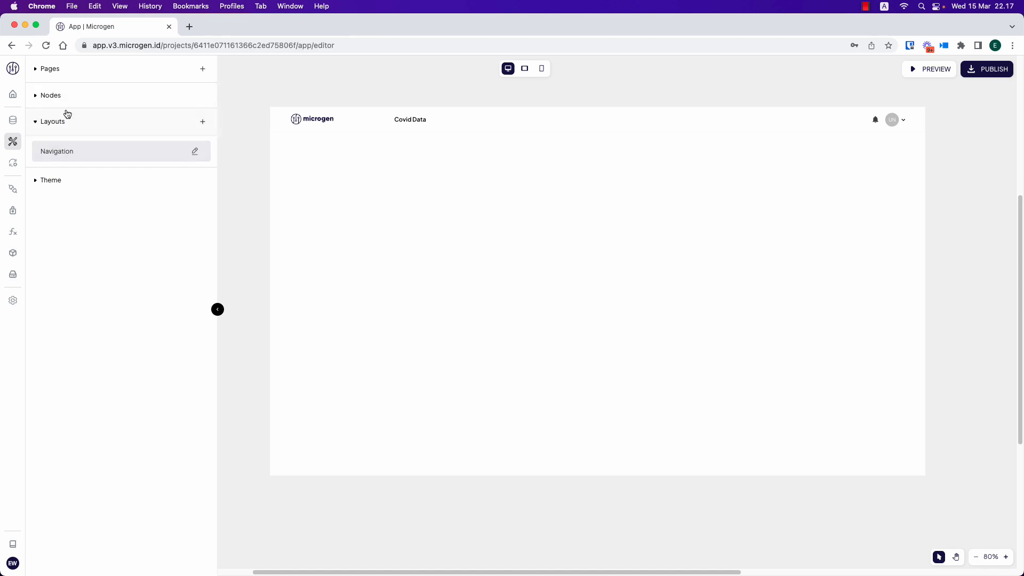
pyautogui.click(74, 154)
pyautogui.click(474, 121)
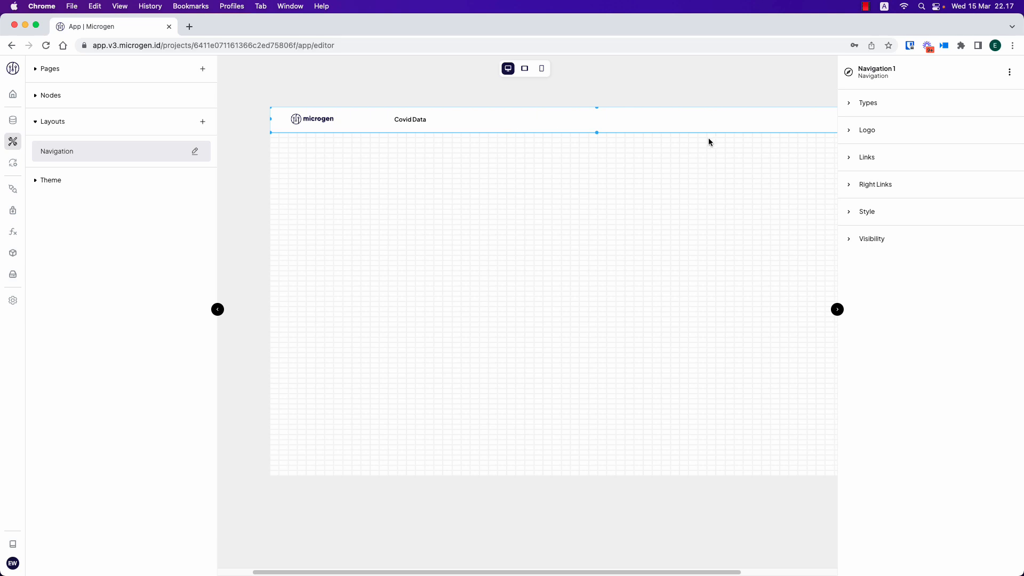
# Make the navigation bar's Covid Data link represent Page 1.
pyautogui.click(873, 160)
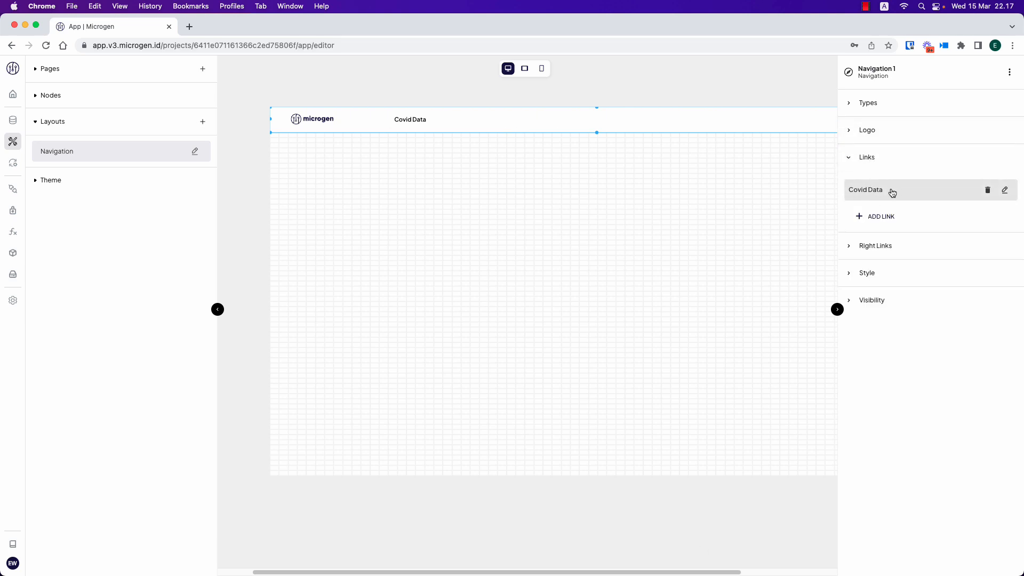
pyautogui.click(1004, 191)
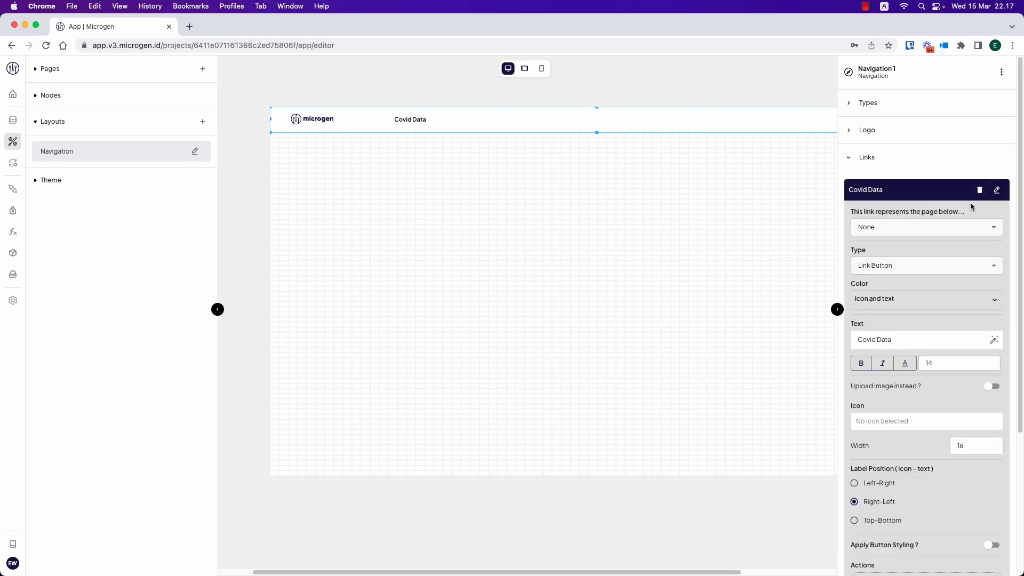
pyautogui.click(921, 228)
pyautogui.click(894, 318)
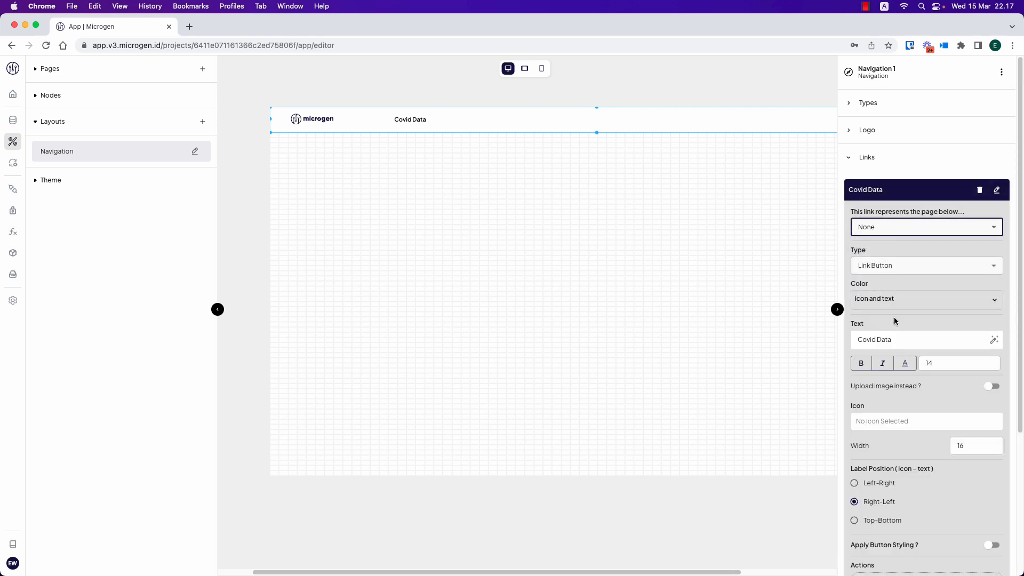
pyautogui.click(921, 229)
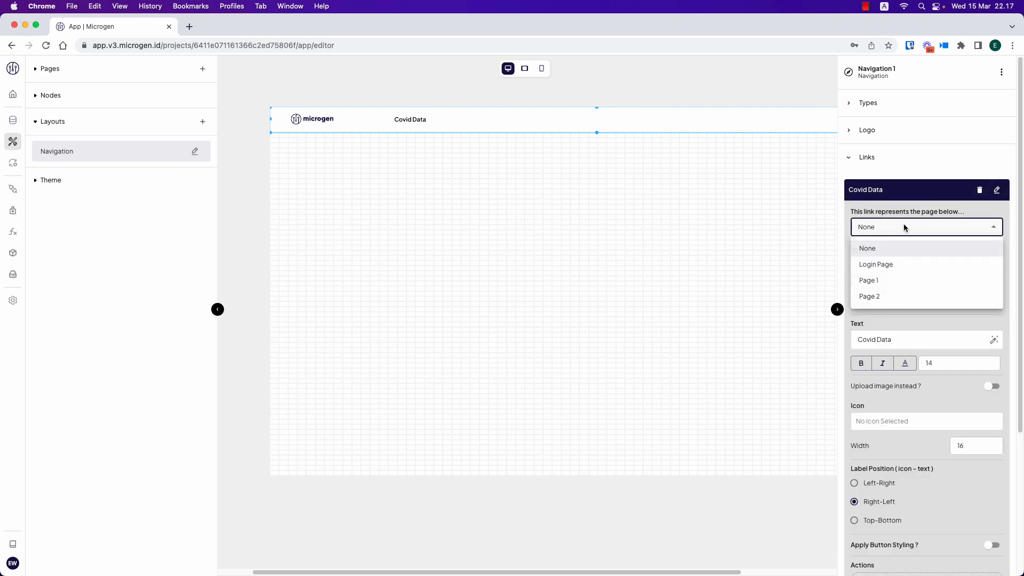
pyautogui.click(885, 283)
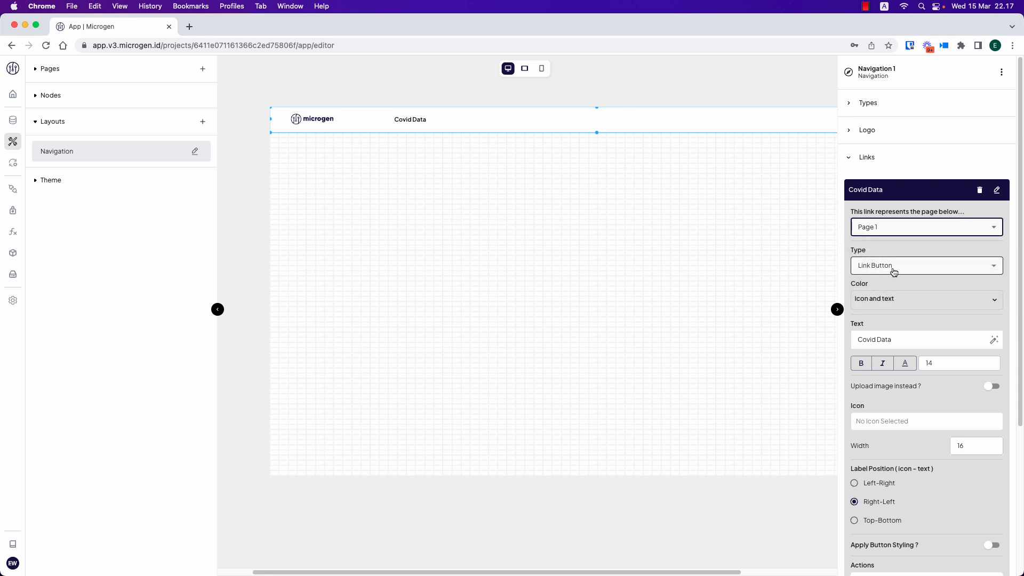
# Change the text of the Page 1 navigation link to Dashboard and close its settings.
pyautogui.click(898, 339)
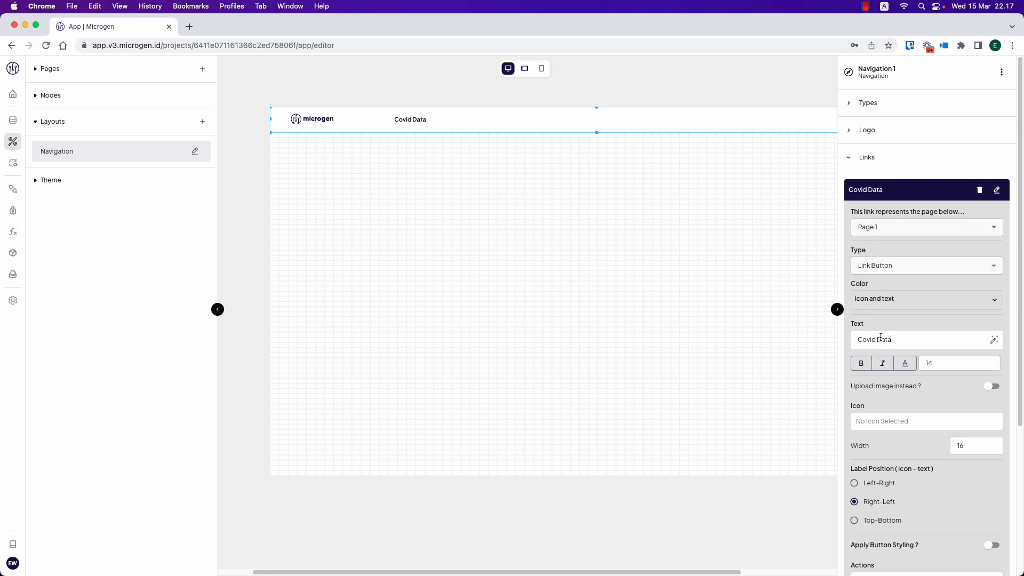
pyautogui.press('super+a')
pyautogui.write('Das')
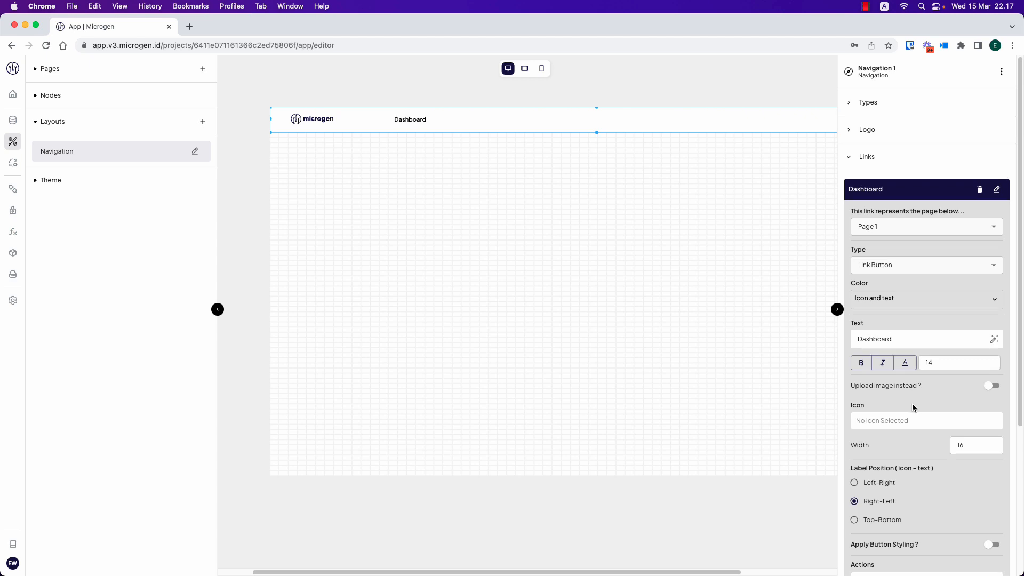
pyautogui.scroll(-5, 913, 405)
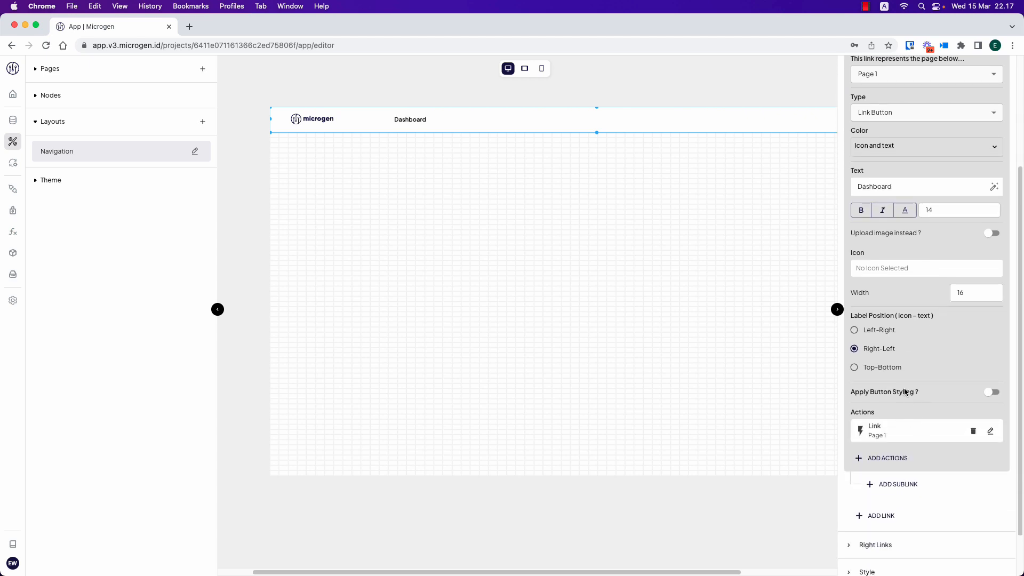
pyautogui.scroll(5, 903, 441)
pyautogui.click(891, 194)
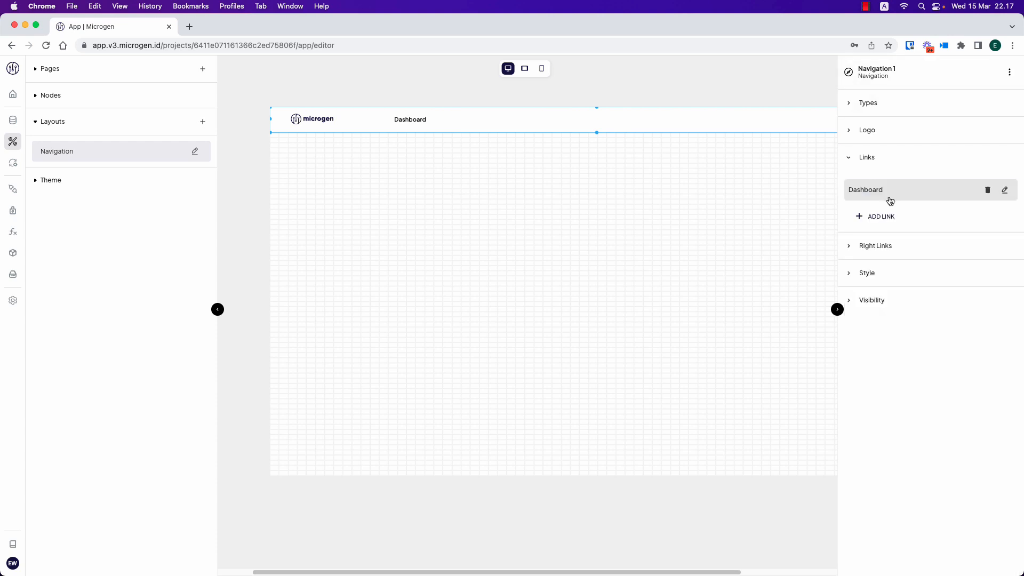
# Add a second link to the navigation bar and make it represent Page 2.
pyautogui.click(881, 216)
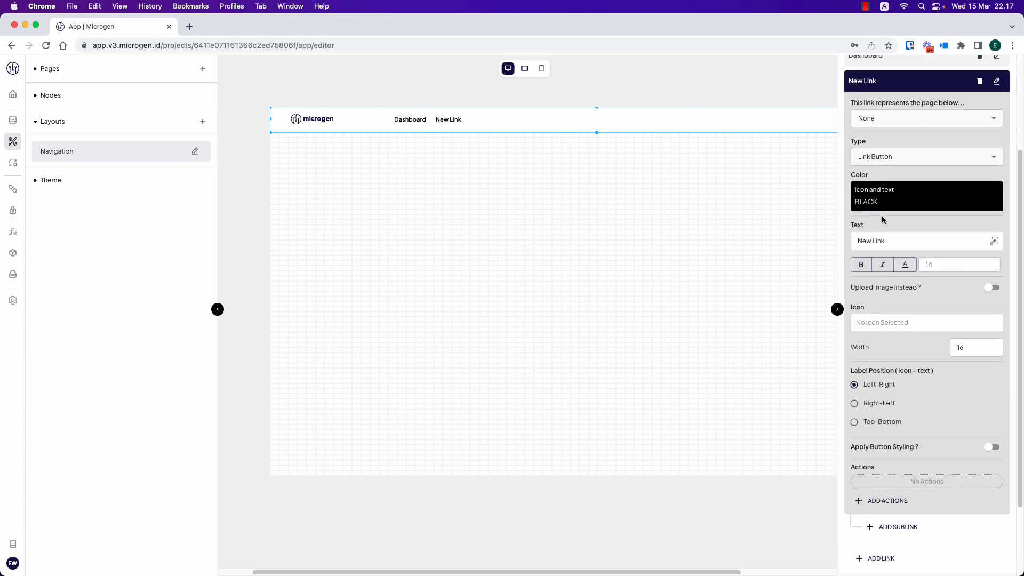
pyautogui.click(888, 120)
pyautogui.click(889, 122)
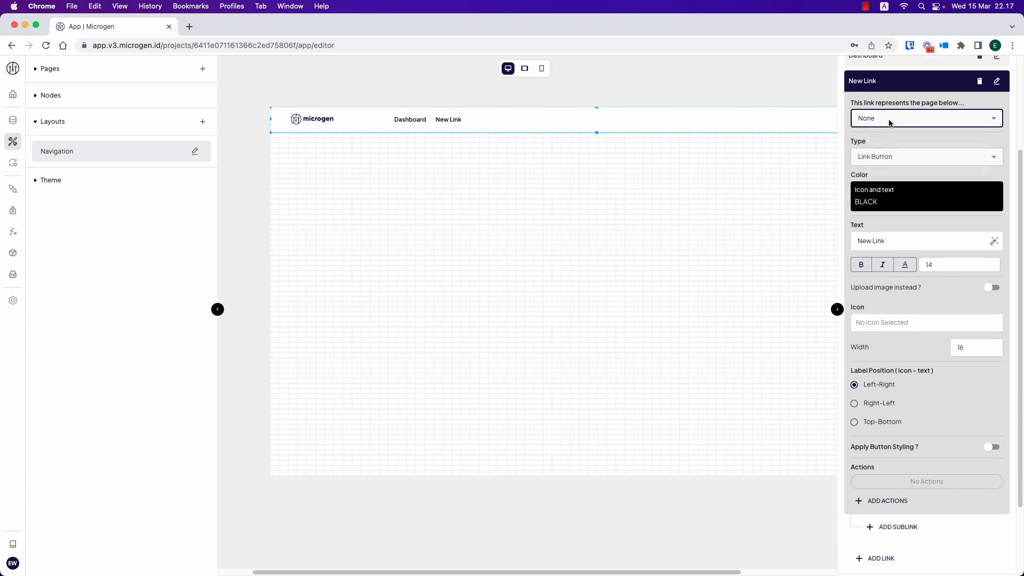
pyautogui.click(889, 121)
pyautogui.click(887, 187)
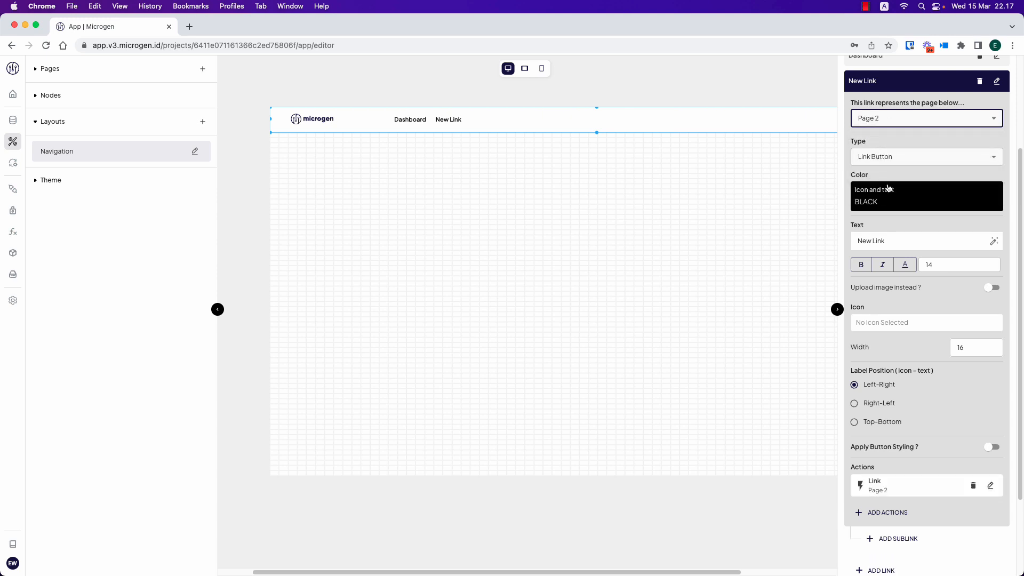
pyautogui.click(891, 158)
pyautogui.click(890, 159)
# Set the Page 2 navigation link's text to Location Summary and deselect the navigation bar.
pyautogui.click(893, 243)
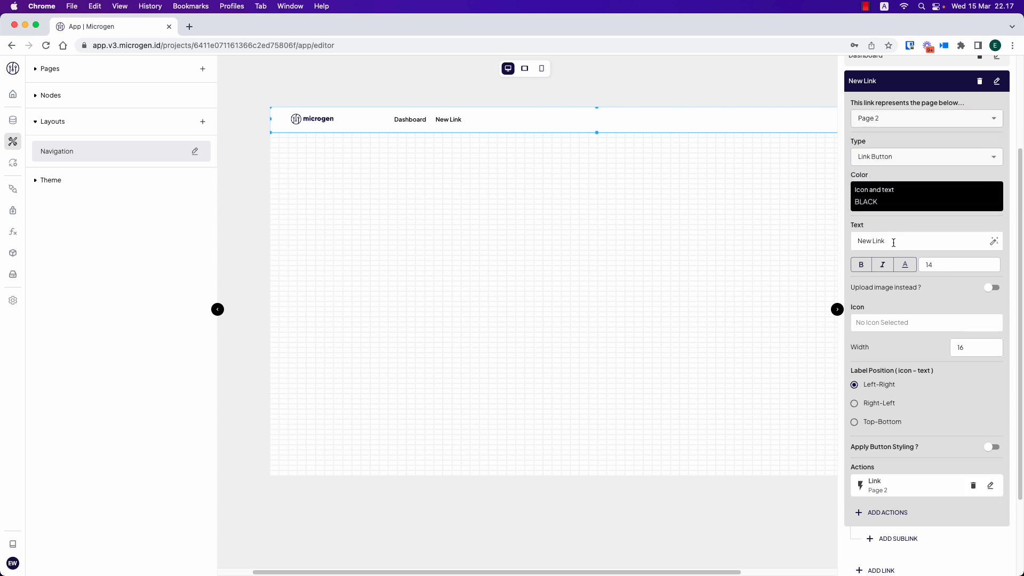
pyautogui.tripleClick(903, 241)
pyautogui.write('Location Summary')
pyautogui.click(886, 227)
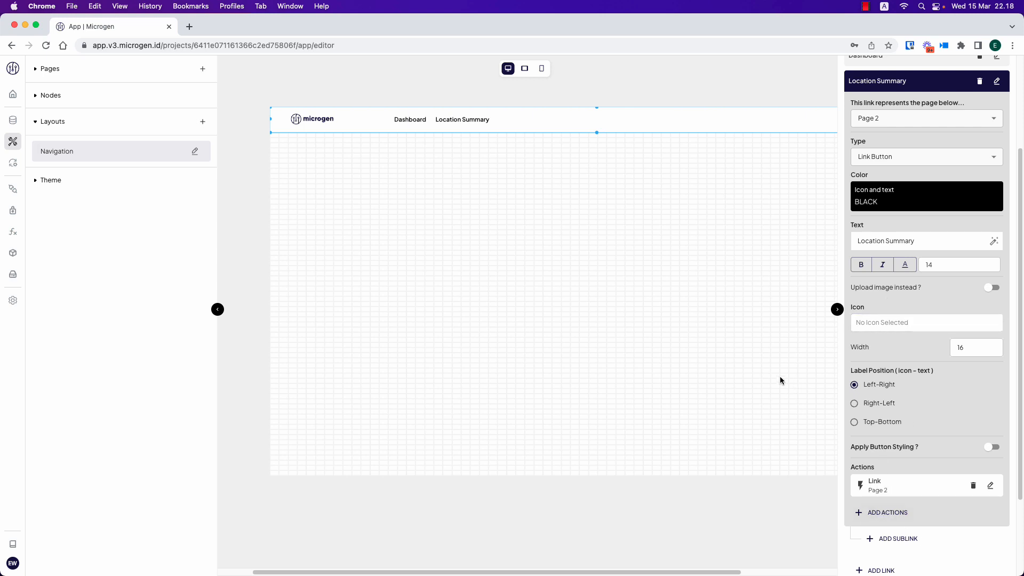
pyautogui.click(760, 379)
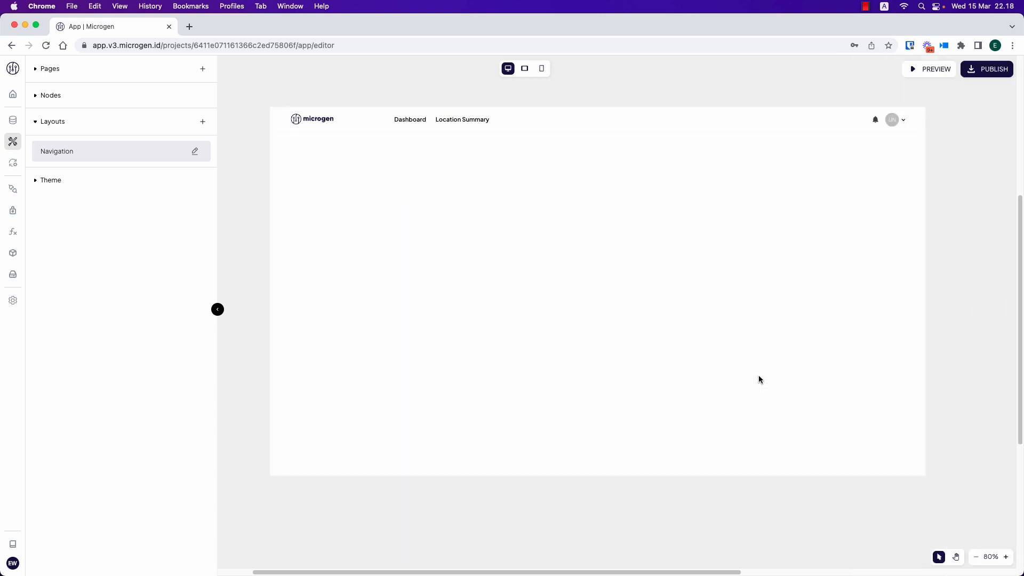
# Leave the layouts list and open Page 1 for editing.
pyautogui.click(49, 125)
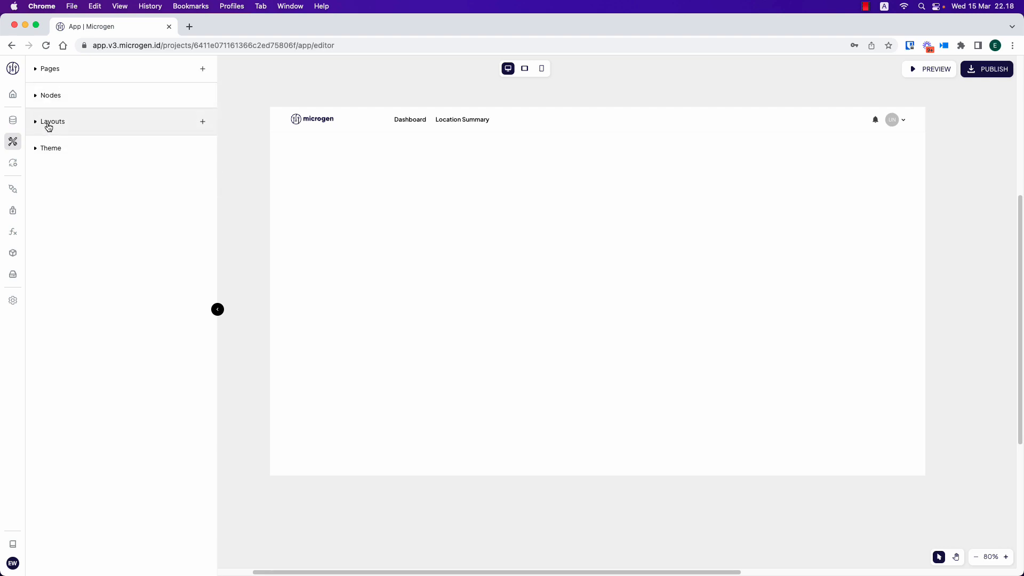
pyautogui.click(49, 74)
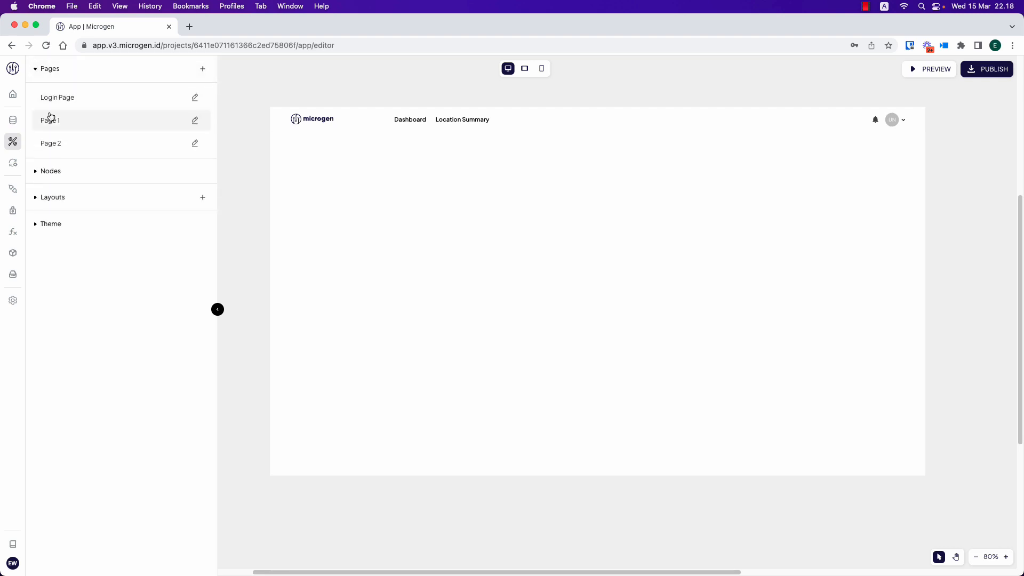
pyautogui.click(52, 129)
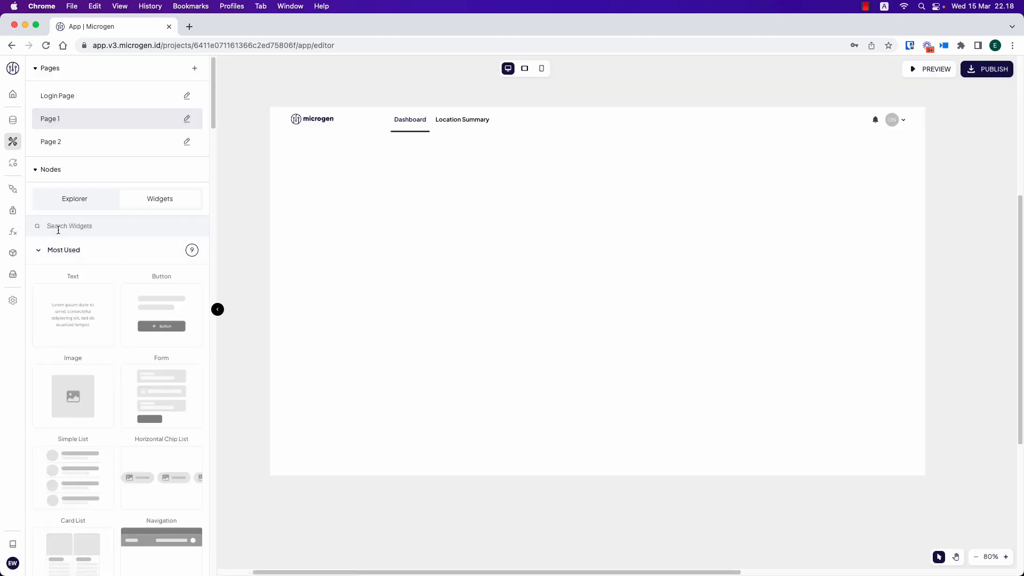
# Collapse the widget categories from Most Used through Containers to reach the chart widgets.
pyautogui.click(58, 246)
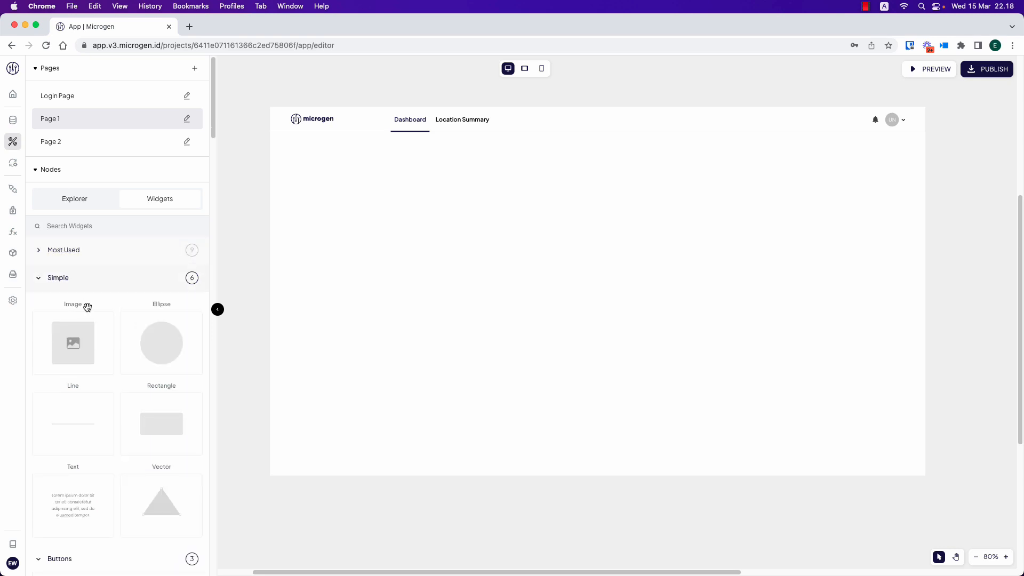
pyautogui.scroll(-4, 94, 317)
pyautogui.scroll(4, 93, 323)
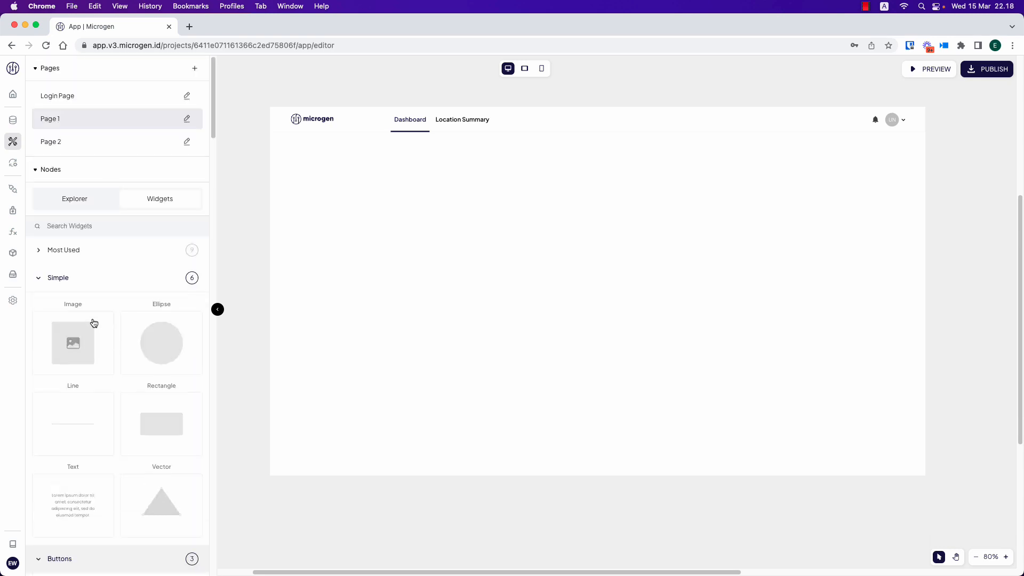
pyautogui.click(71, 229)
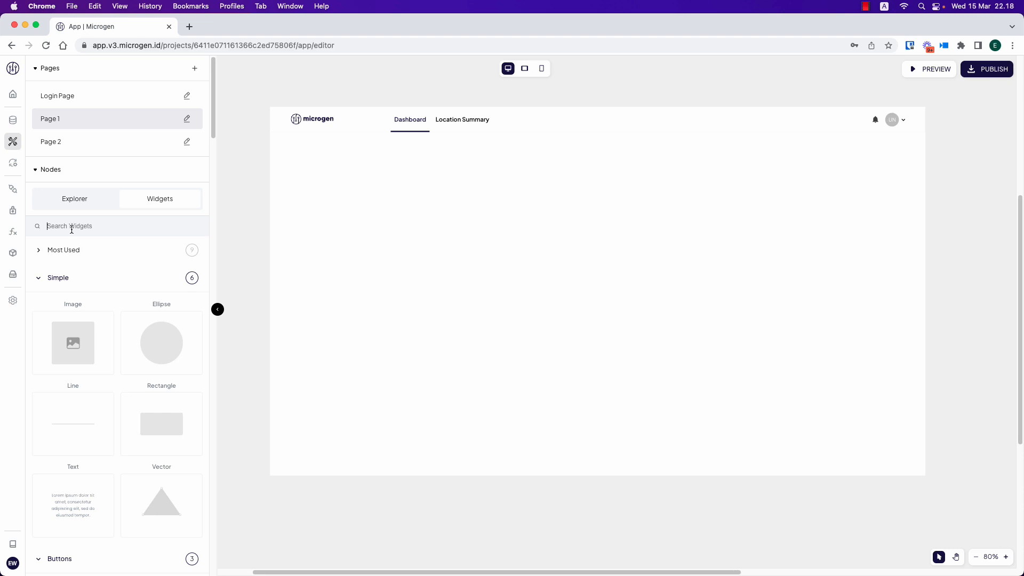
pyautogui.click(99, 284)
pyautogui.click(81, 308)
pyautogui.click(73, 336)
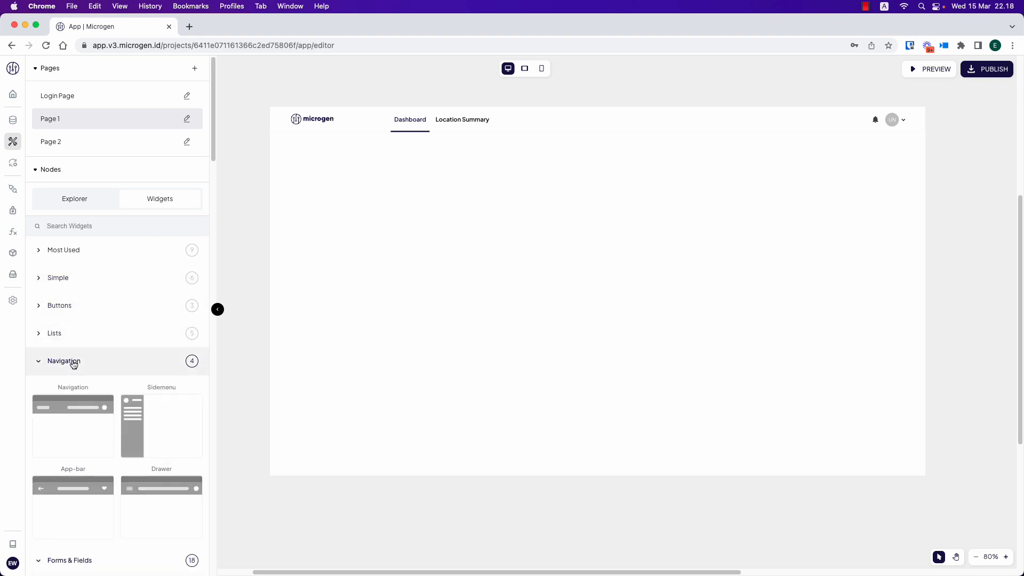
pyautogui.click(71, 360)
pyautogui.click(69, 390)
pyautogui.click(71, 403)
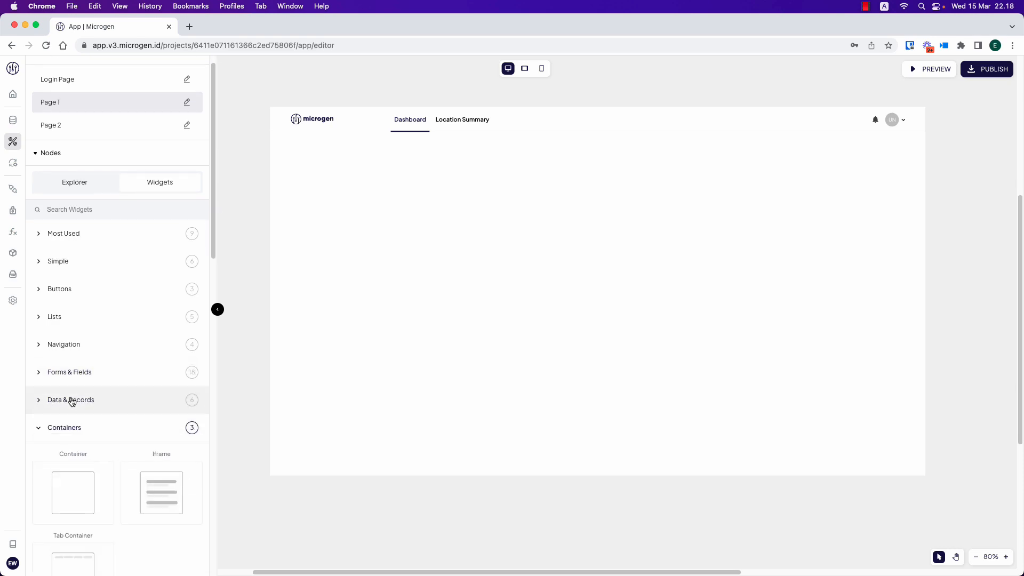
pyautogui.click(76, 370)
pyautogui.scroll(-10, 78, 384)
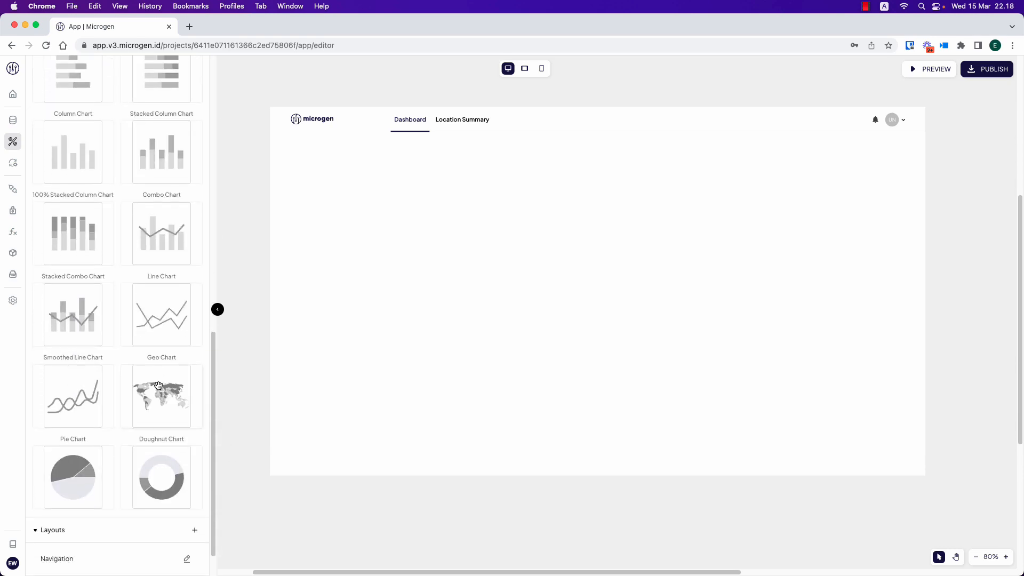
# Place a Geo Chart on Page 1 below the Dashboard link, then widen it and increase its height.
pyautogui.moveTo(162, 392); pyautogui.dragTo(368, 231)
pyautogui.moveTo(338, 200); pyautogui.dragTo(374, 209)
pyautogui.moveTo(497, 205); pyautogui.dragTo(688, 216)
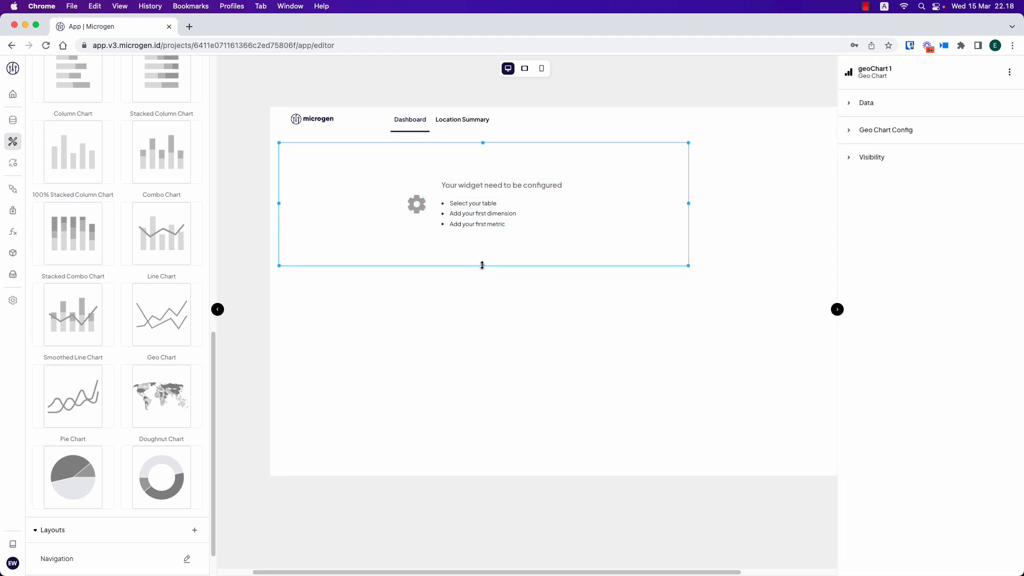
pyautogui.moveTo(482, 265); pyautogui.dragTo(482, 306)
# Use the Covid Data table as the geo chart's data source.
pyautogui.click(868, 107)
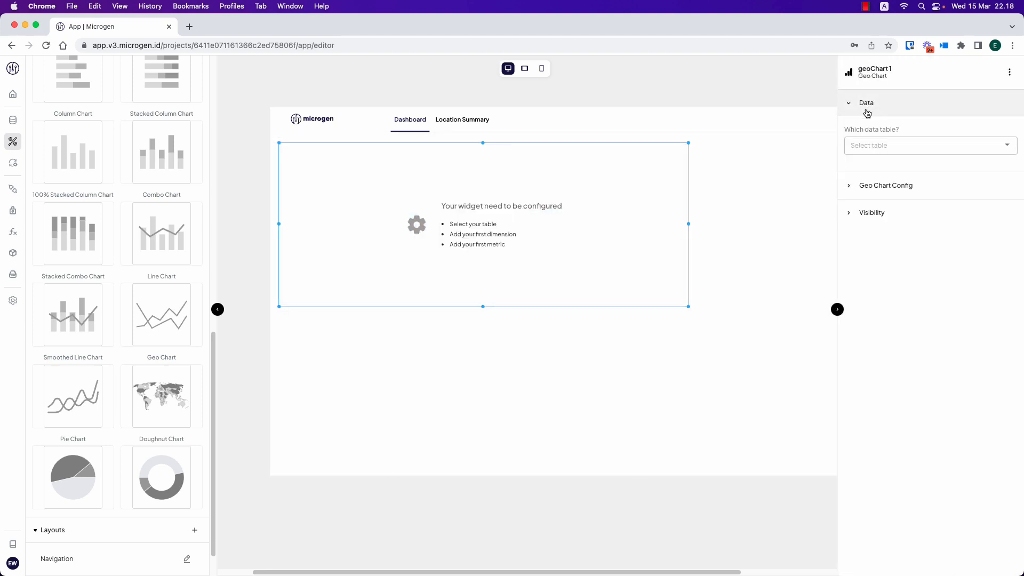
pyautogui.click(887, 145)
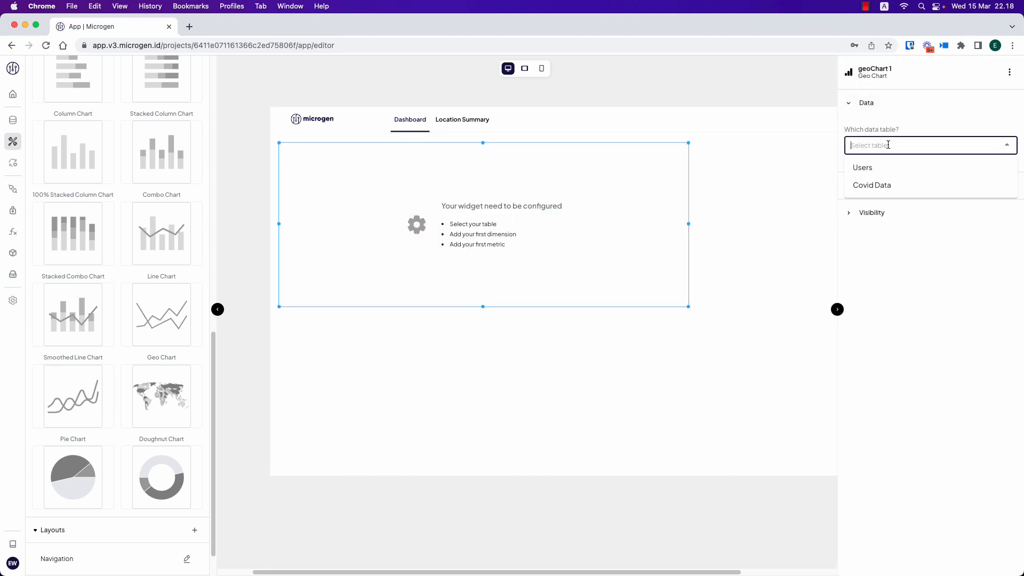
pyautogui.click(882, 187)
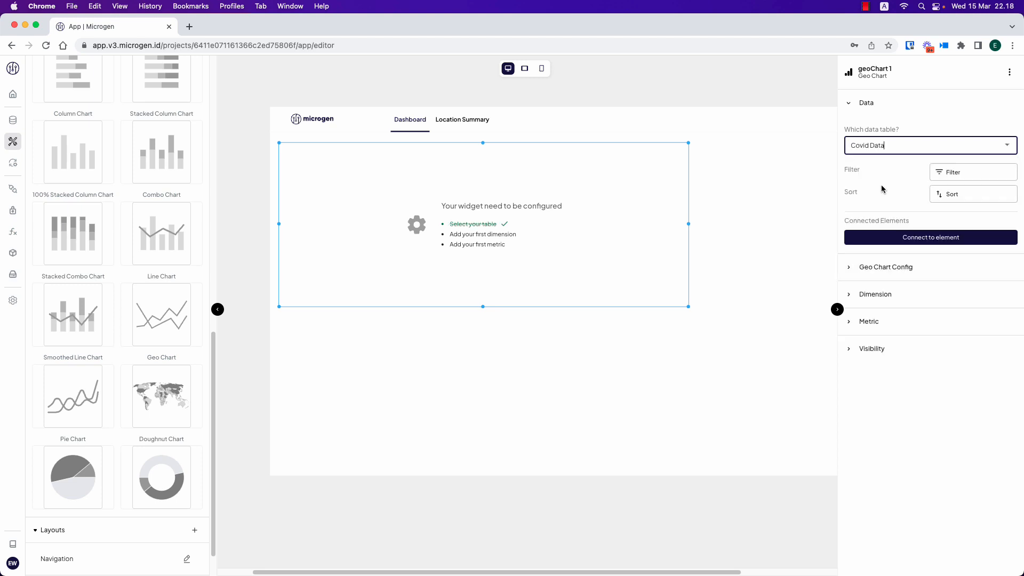
# Configure the geo chart with Provinces resolution and Indonesia as its region.
pyautogui.click(885, 268)
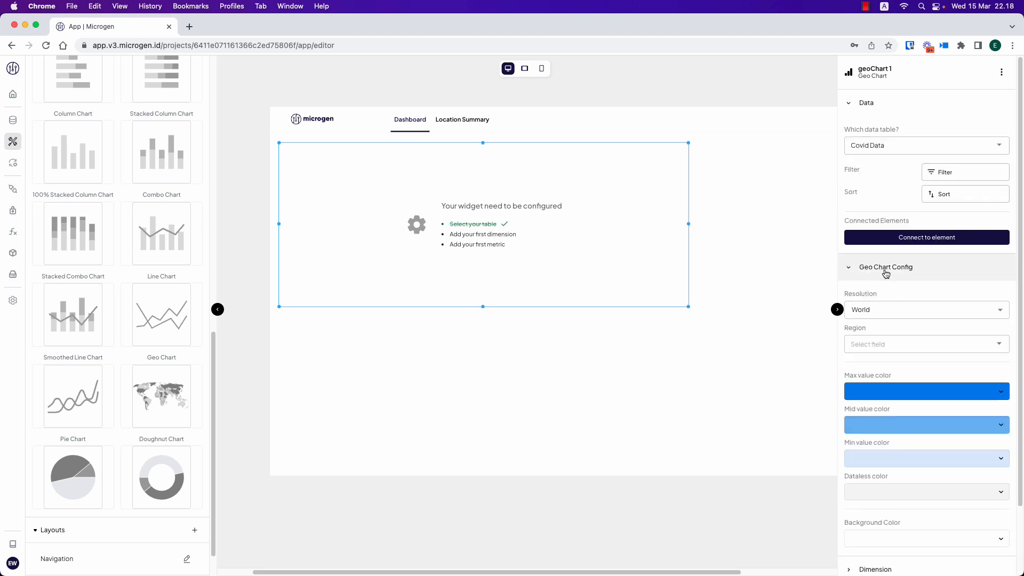
pyautogui.click(885, 312)
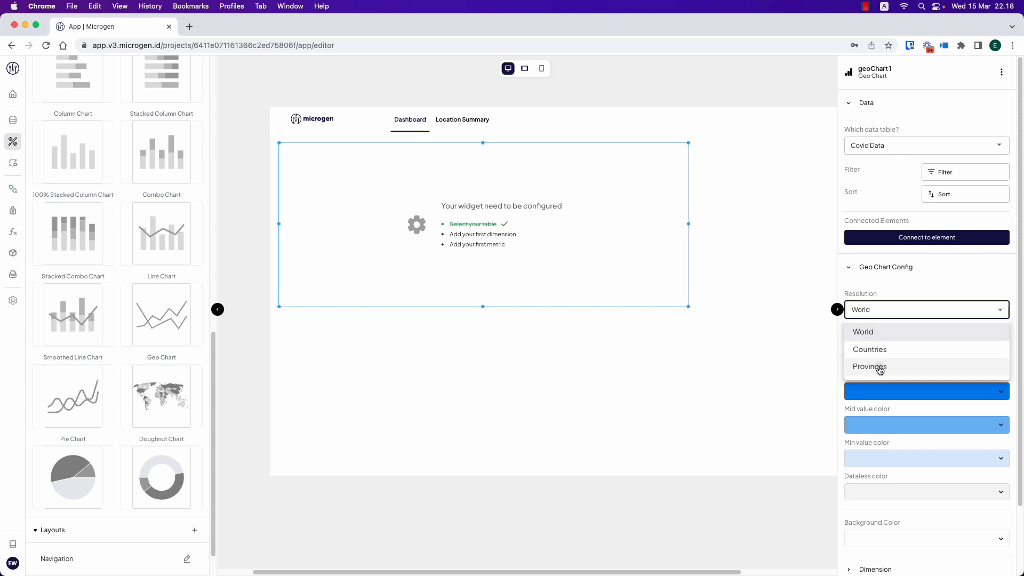
pyautogui.click(880, 368)
pyautogui.click(881, 343)
pyautogui.write('indo')
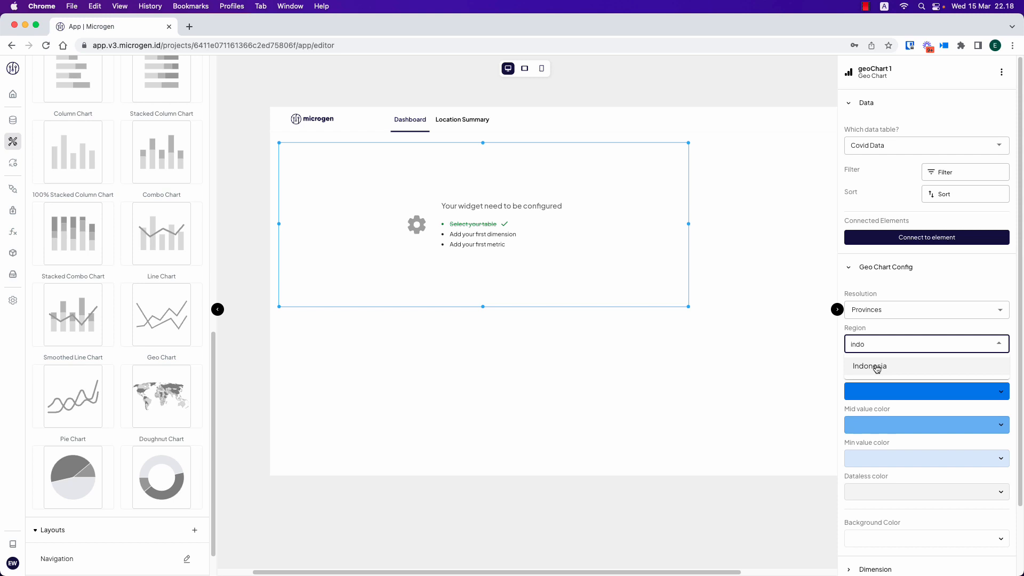
pyautogui.click(877, 369)
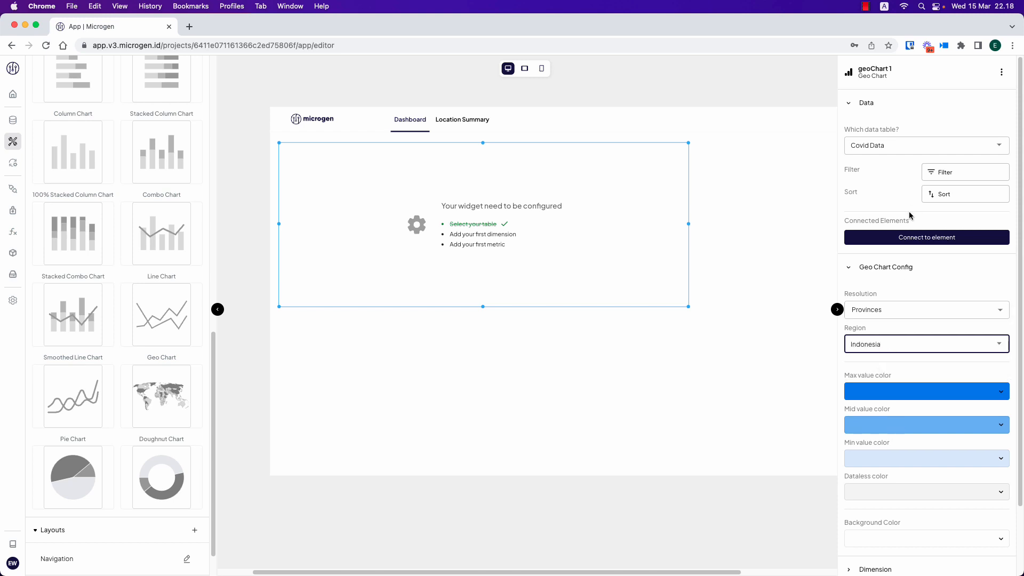
# Add a dimension to the geo chart using the Location field.
pyautogui.click(901, 267)
pyautogui.click(885, 299)
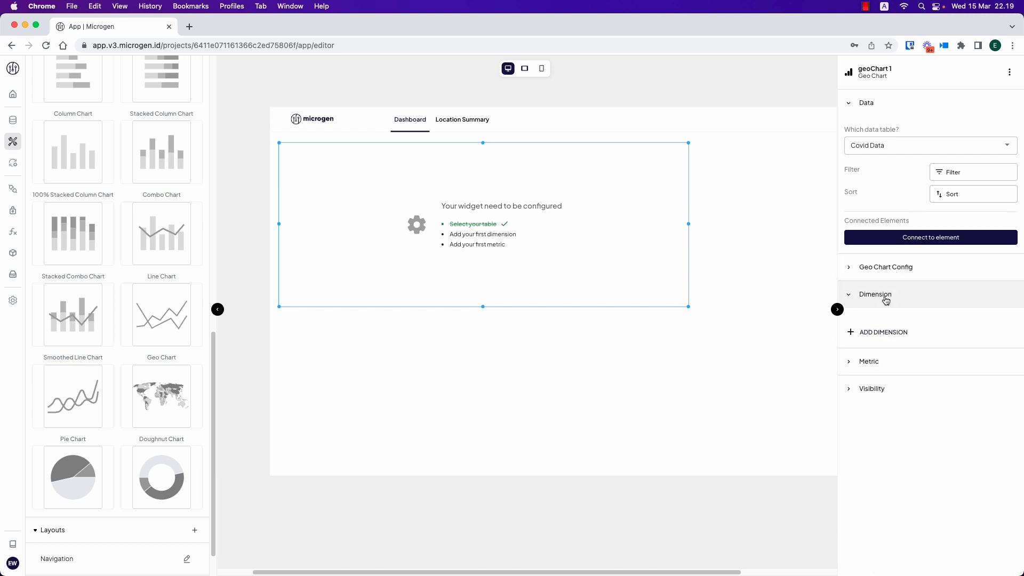
pyautogui.click(884, 332)
pyautogui.click(887, 356)
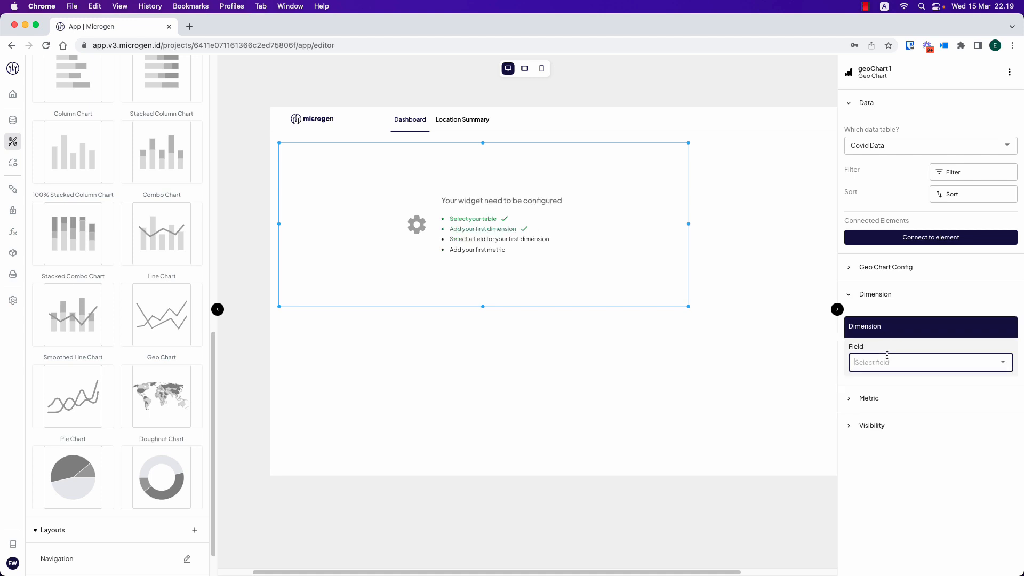
pyautogui.click(1003, 362)
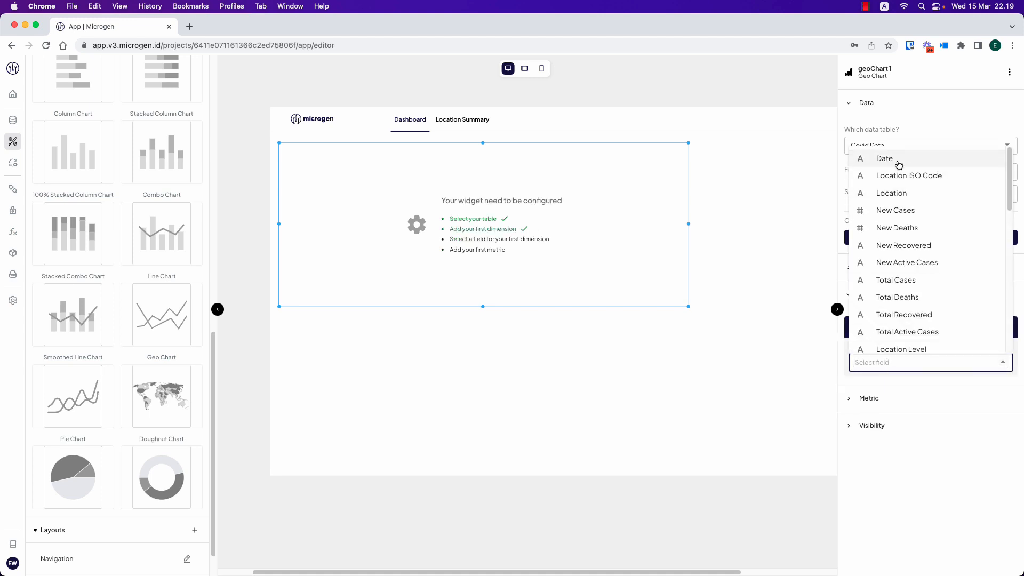
pyautogui.click(896, 194)
# Add a metric to the geo chart using the New Cases field and deselect the chart.
pyautogui.click(865, 398)
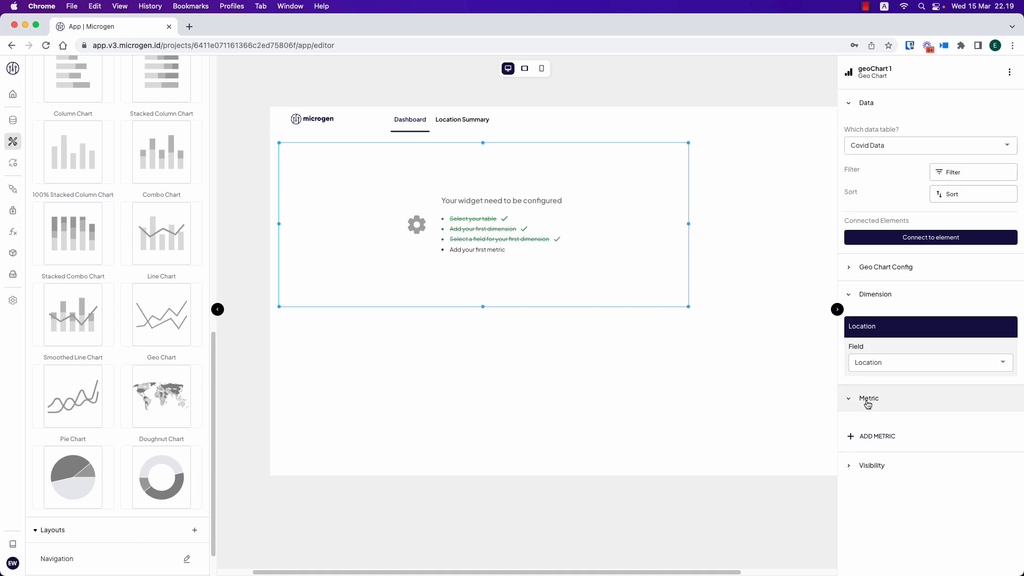
pyautogui.click(878, 433)
pyautogui.click(888, 466)
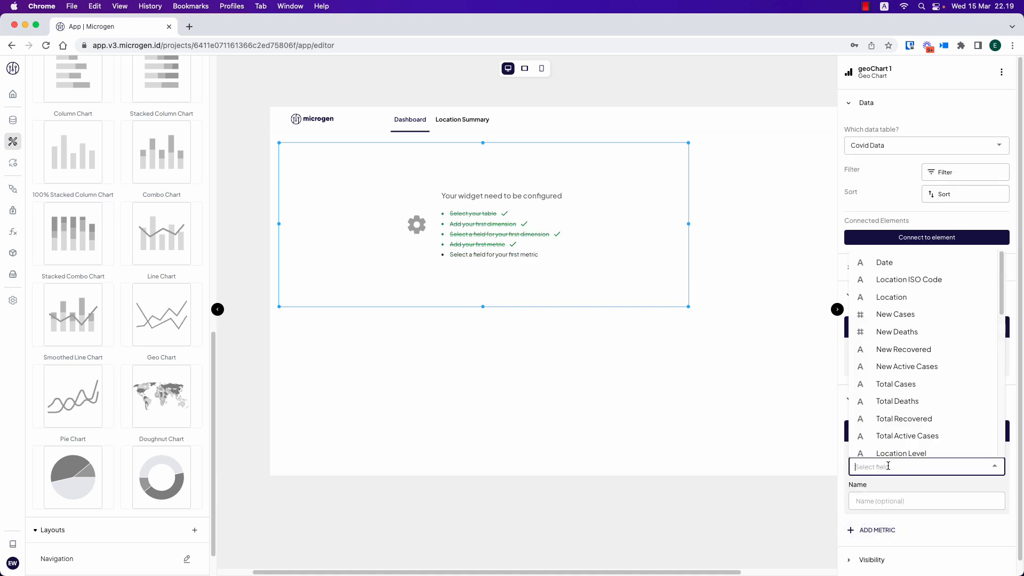
pyautogui.click(898, 315)
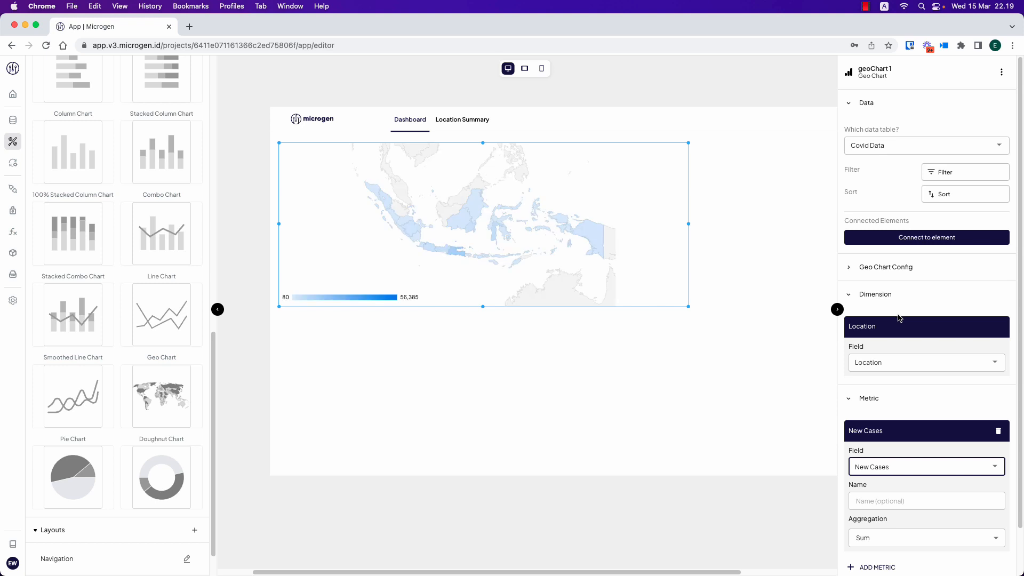
pyautogui.scroll(-2, 910, 409)
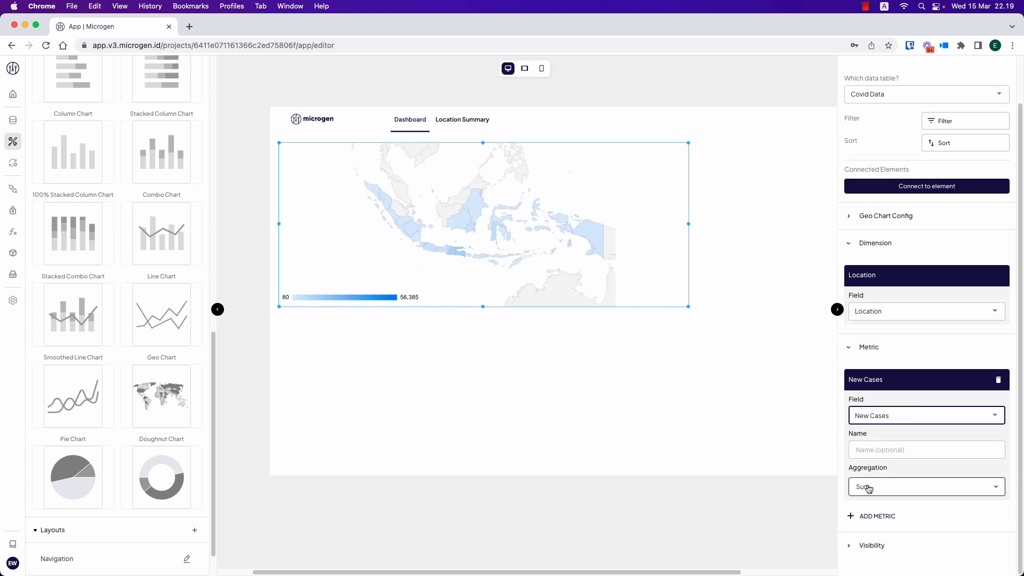
pyautogui.click(718, 442)
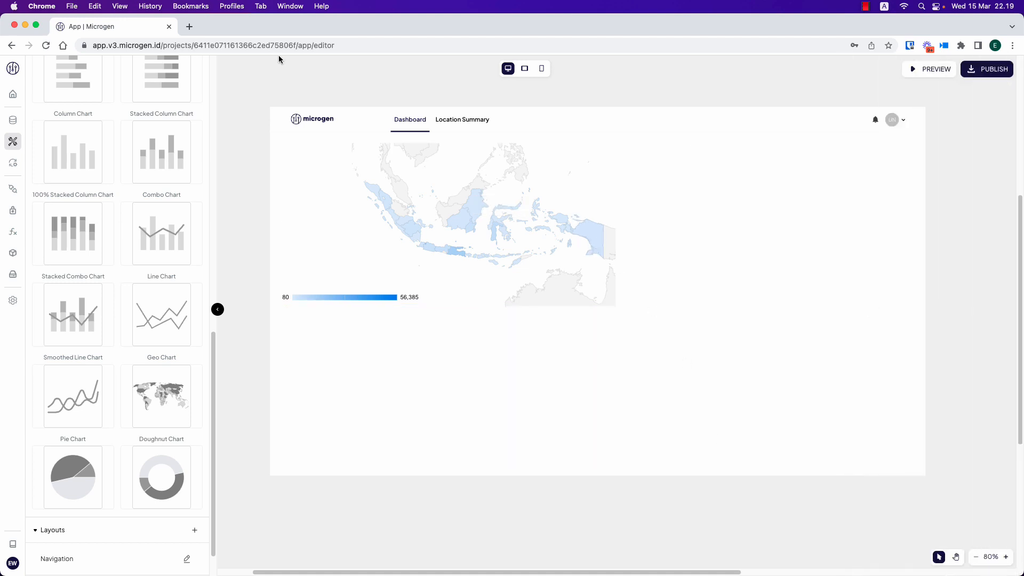
# Check the chart arrangement in the reference image COVID_MICROGEN.jpg in Preview, then return to the Microgen editor in Chrome.
pyautogui.scroll(10, 121, 324)
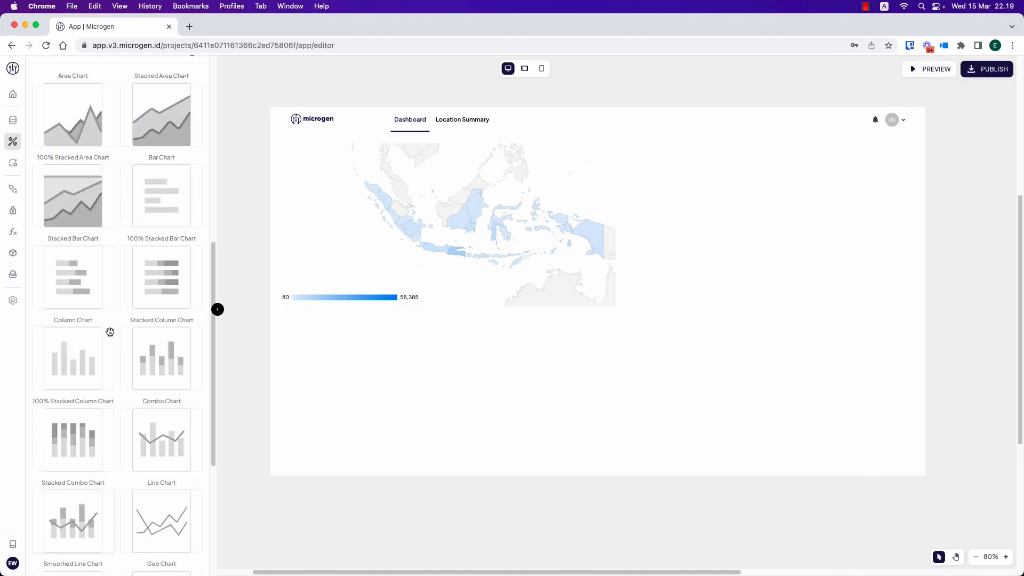
pyautogui.press('super+Tab')
pyautogui.press('super+Tab')
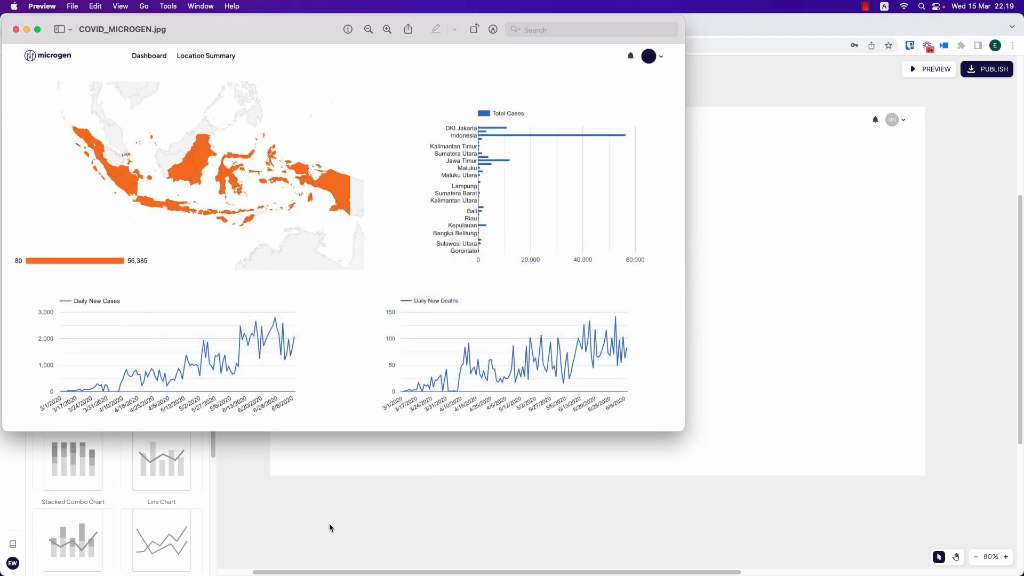
pyautogui.press('super+Tab')
# Place a Bar Chart beside the Indonesia map and extend its lower edge to match the map's bottom.
pyautogui.moveTo(168, 230); pyautogui.dragTo(773, 338)
pyautogui.moveTo(729, 238); pyautogui.dragTo(727, 240)
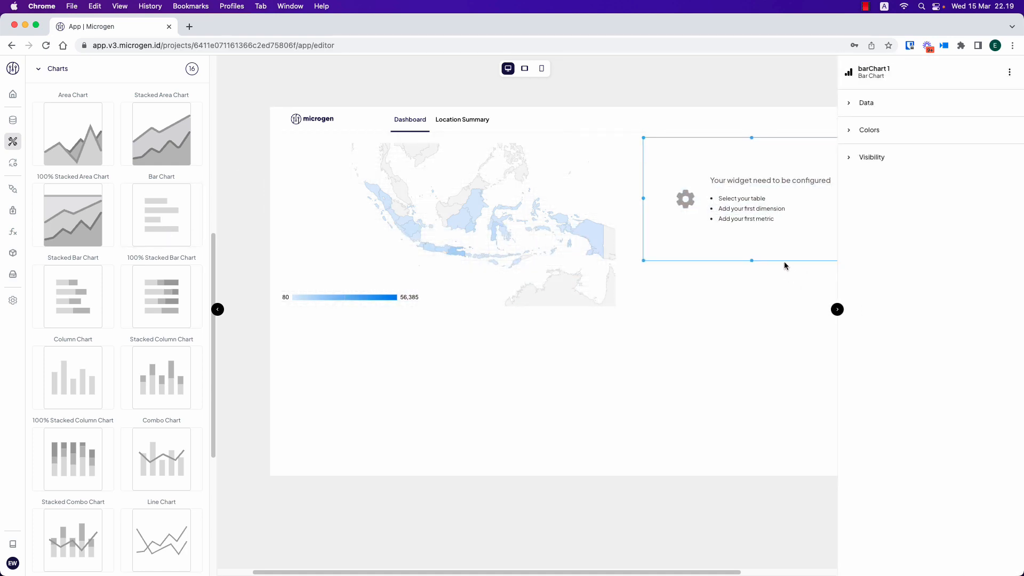
pyautogui.moveTo(751, 262); pyautogui.dragTo(752, 308)
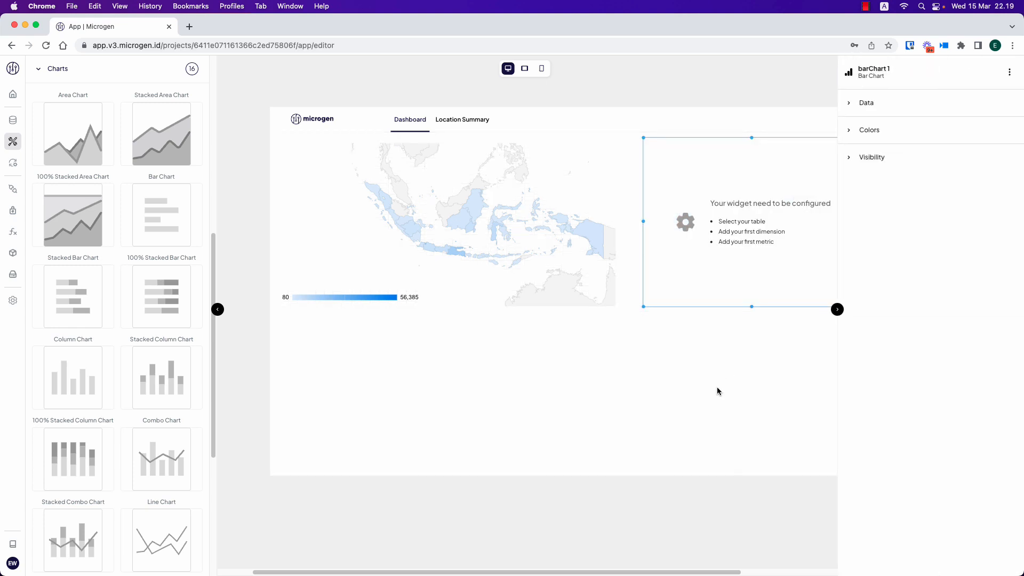
# Widen the bar chart toward the page's right edge and connect it to the Covid Data table.
pyautogui.hscroll(1, 654, 406)
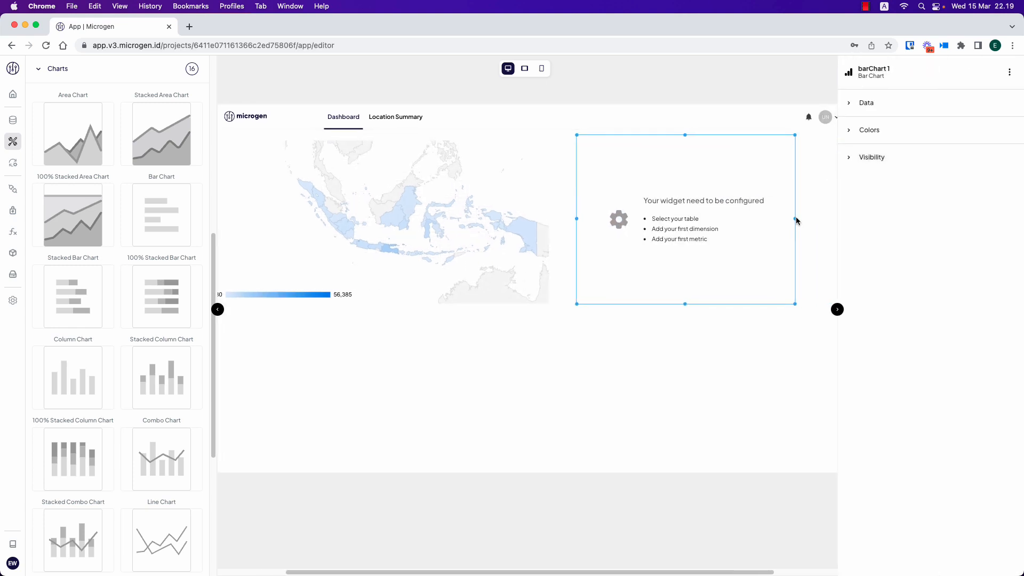
pyautogui.moveTo(795, 219); pyautogui.dragTo(840, 218)
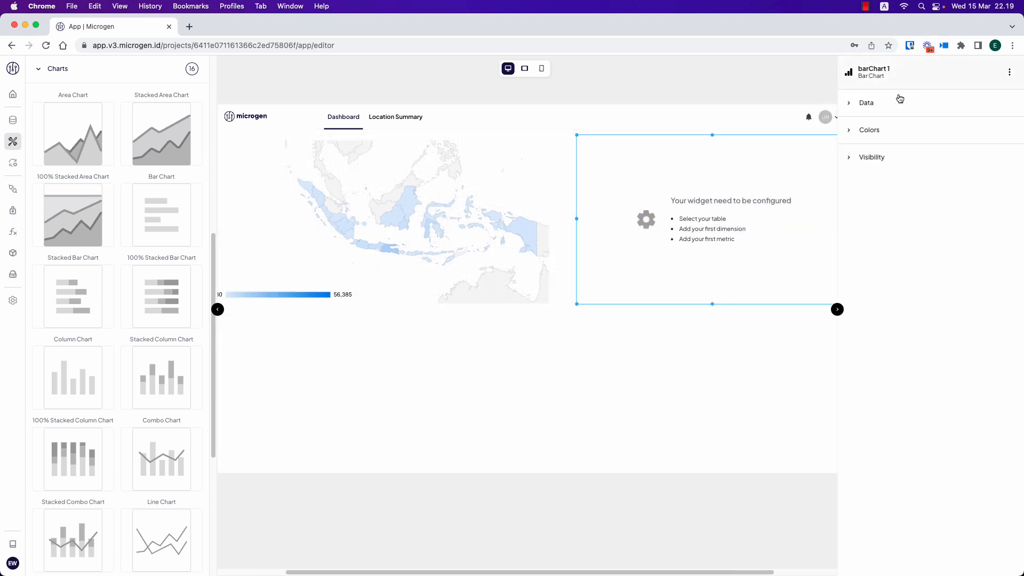
pyautogui.click(866, 102)
pyautogui.click(885, 145)
pyautogui.click(880, 186)
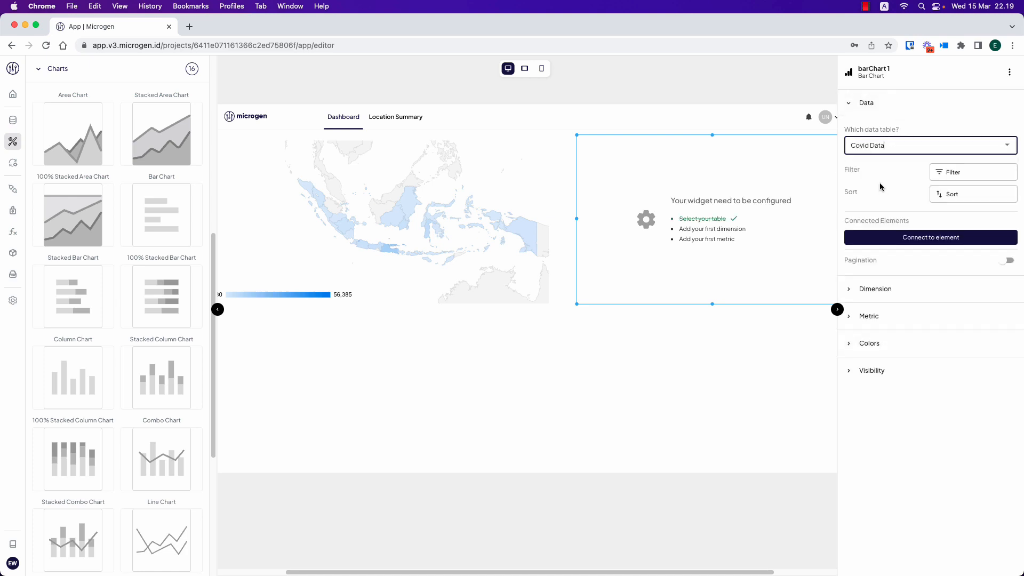
# Add a dimension to the bar chart using the Location field.
pyautogui.click(877, 290)
pyautogui.click(879, 326)
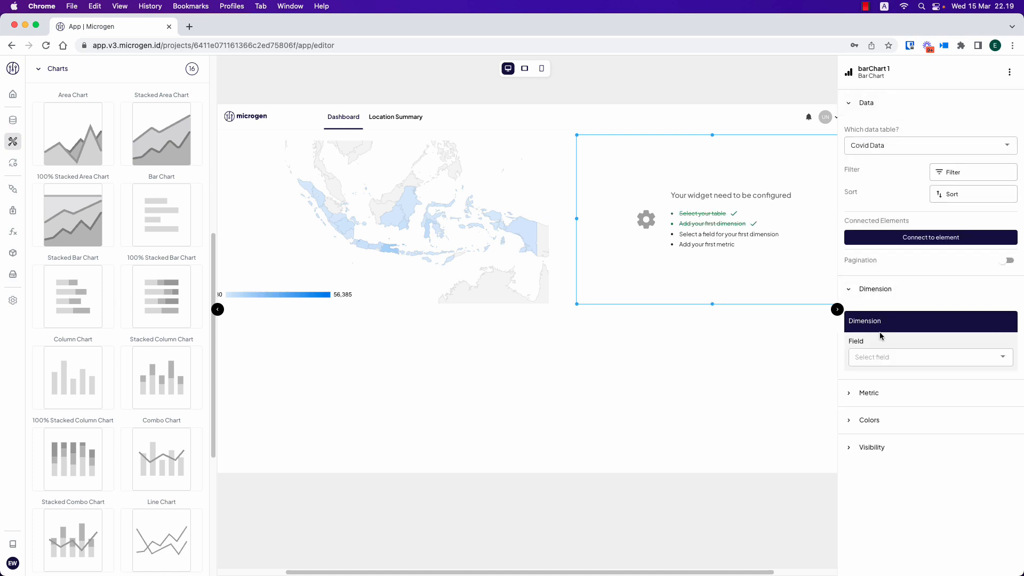
pyautogui.click(890, 356)
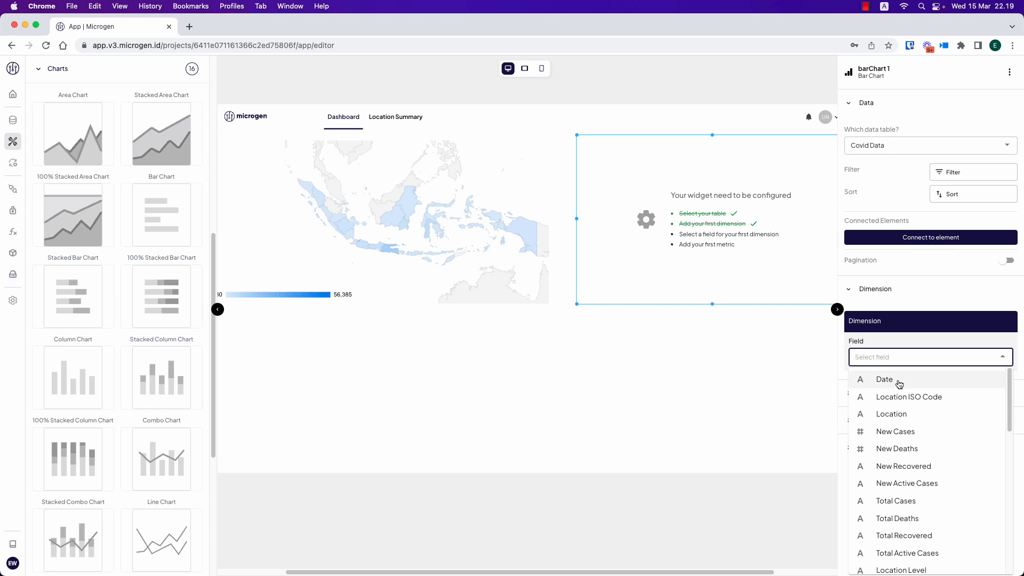
pyautogui.click(901, 414)
# Add a metric to the bar chart using the New Cases field, leave its name blank, and deselect the chart.
pyautogui.click(889, 395)
pyautogui.click(889, 435)
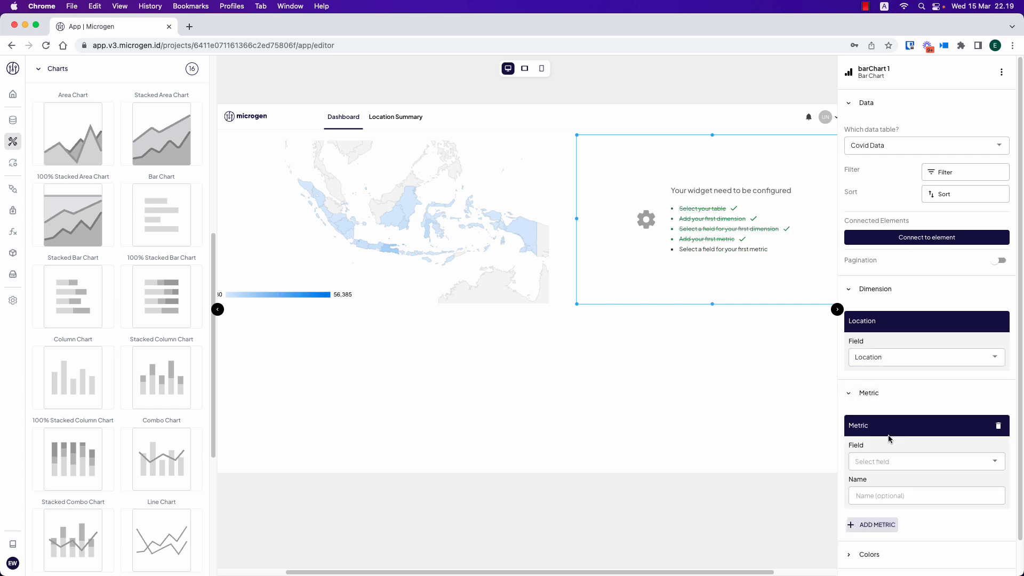
pyautogui.click(884, 462)
pyautogui.click(914, 315)
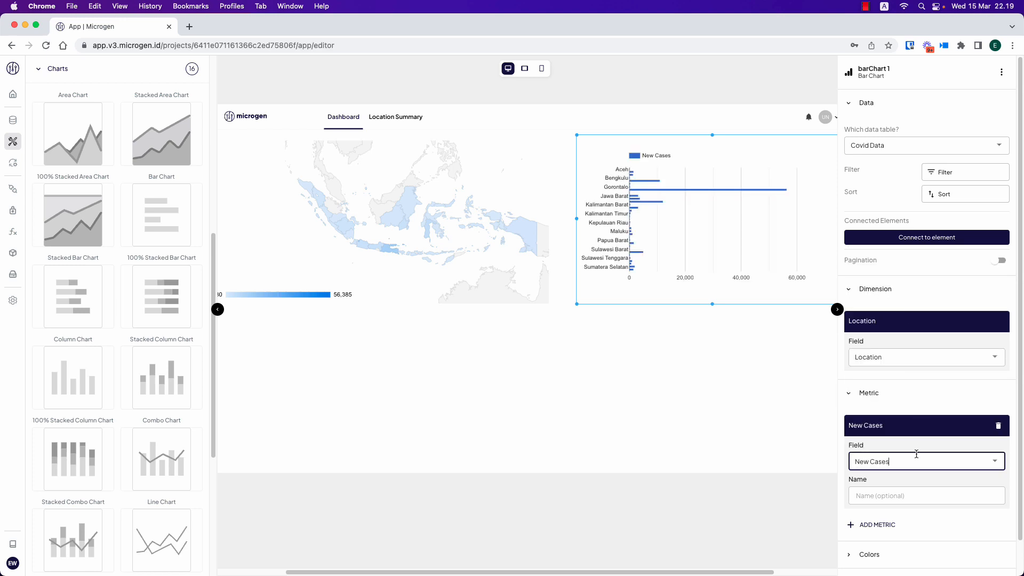
pyautogui.scroll(-2, 917, 454)
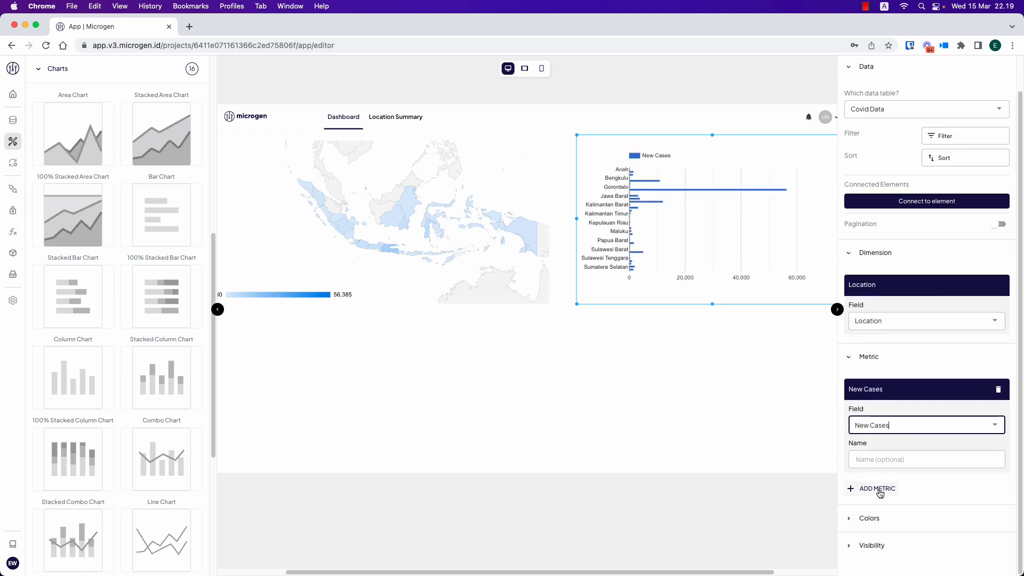
pyautogui.click(877, 461)
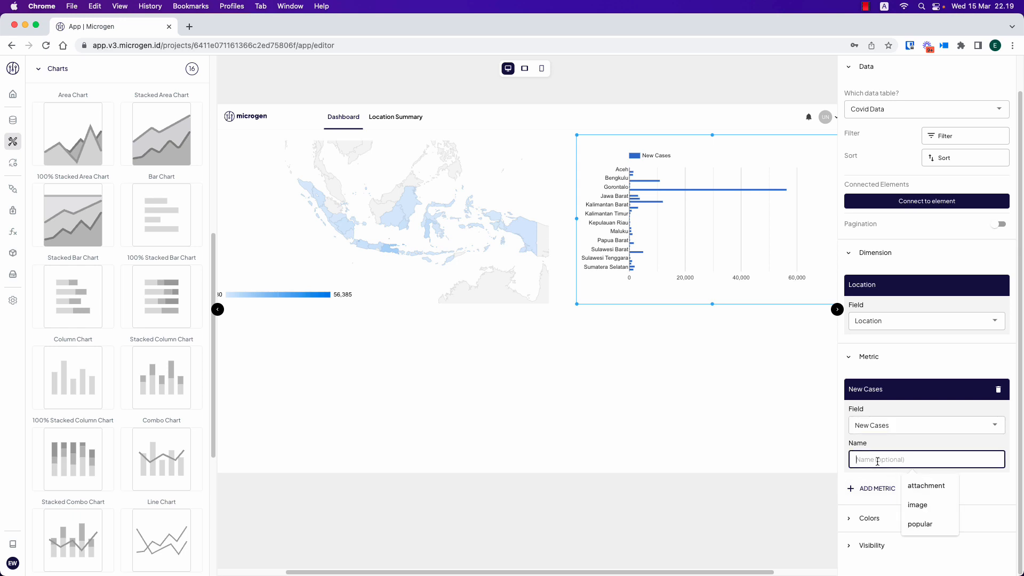
pyautogui.click(718, 434)
# Extend the bar chart's lower edge slightly below the bottom of the Indonesia map and deselect it.
pyautogui.click(694, 257)
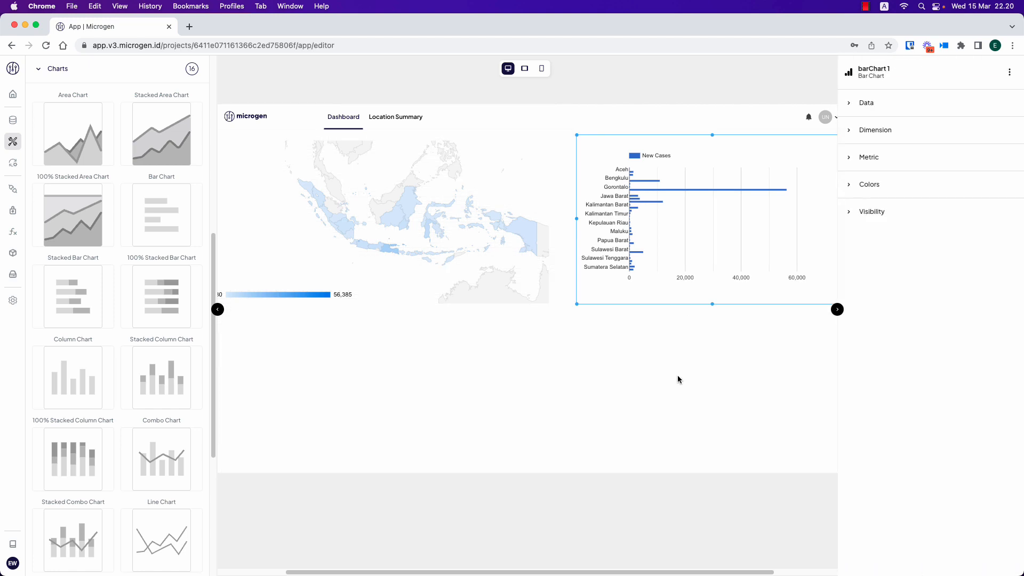
pyautogui.click(680, 360)
pyautogui.click(705, 221)
pyautogui.moveTo(712, 305); pyautogui.dragTo(711, 321)
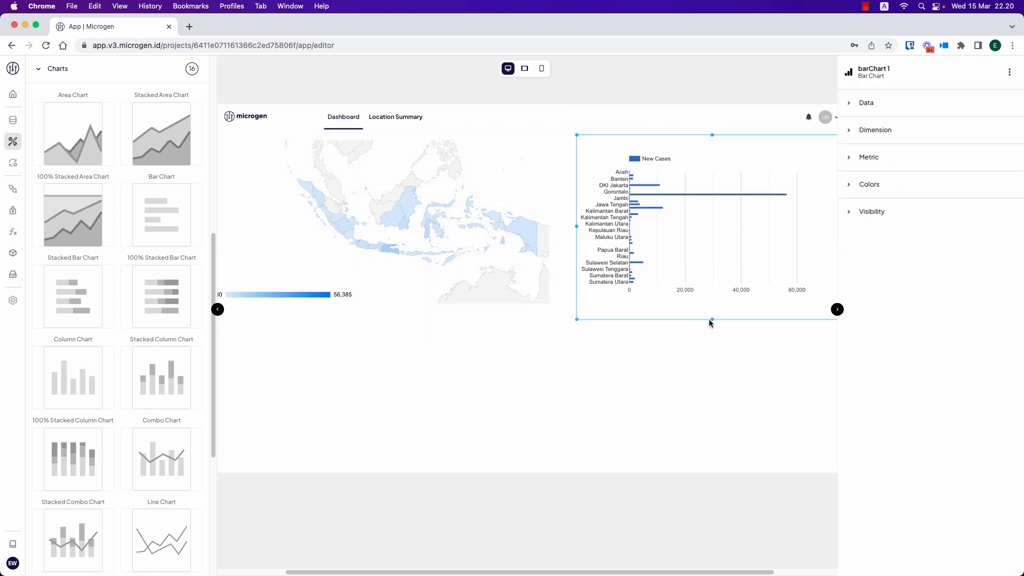
pyautogui.click(694, 346)
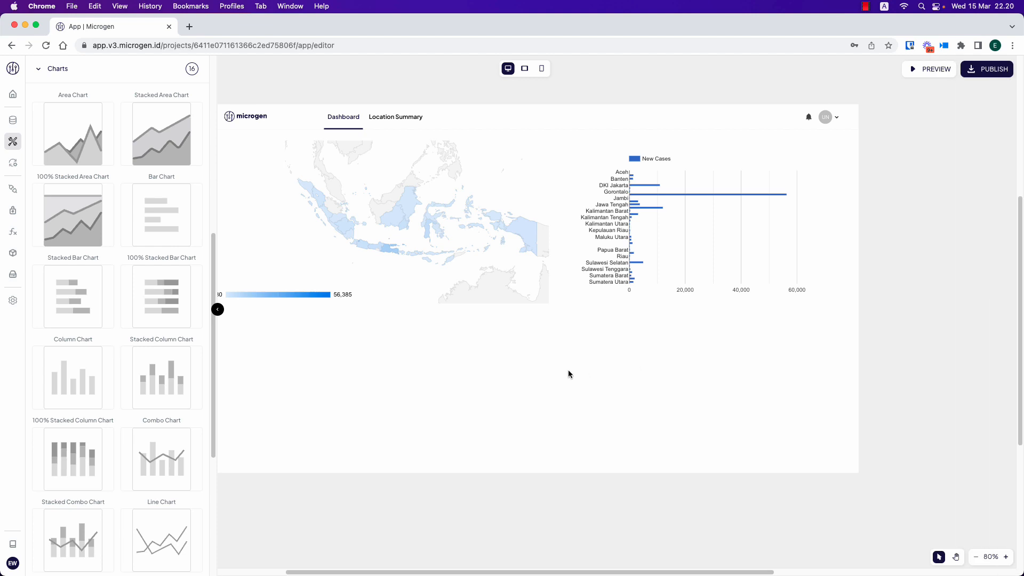
# Place a Line Chart below the Indonesia map and, after checking the reference image in Preview, widen it to nearly the map's width.
pyautogui.scroll(-3, 492, 357)
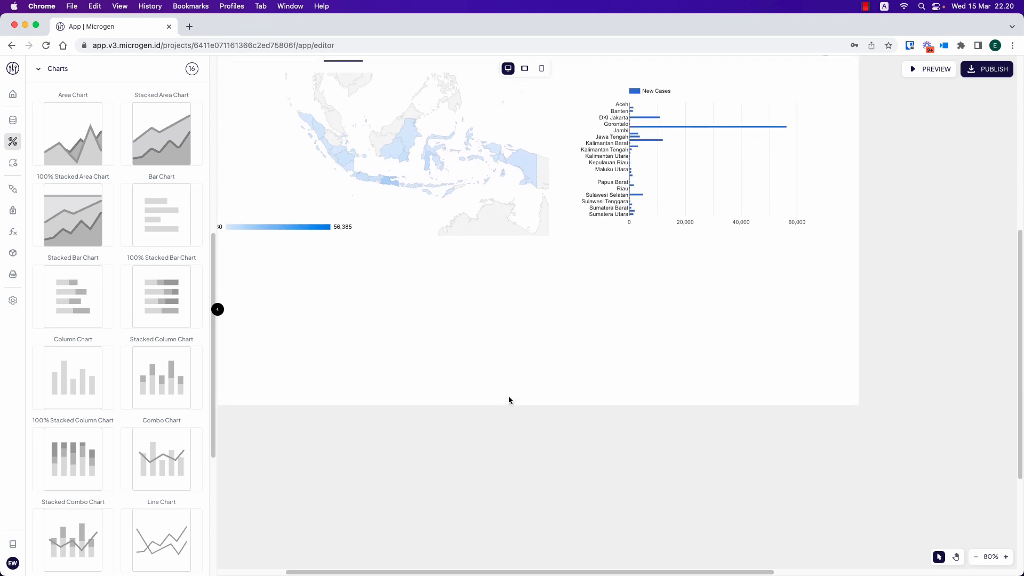
pyautogui.moveTo(445, 572); pyautogui.dragTo(363, 573)
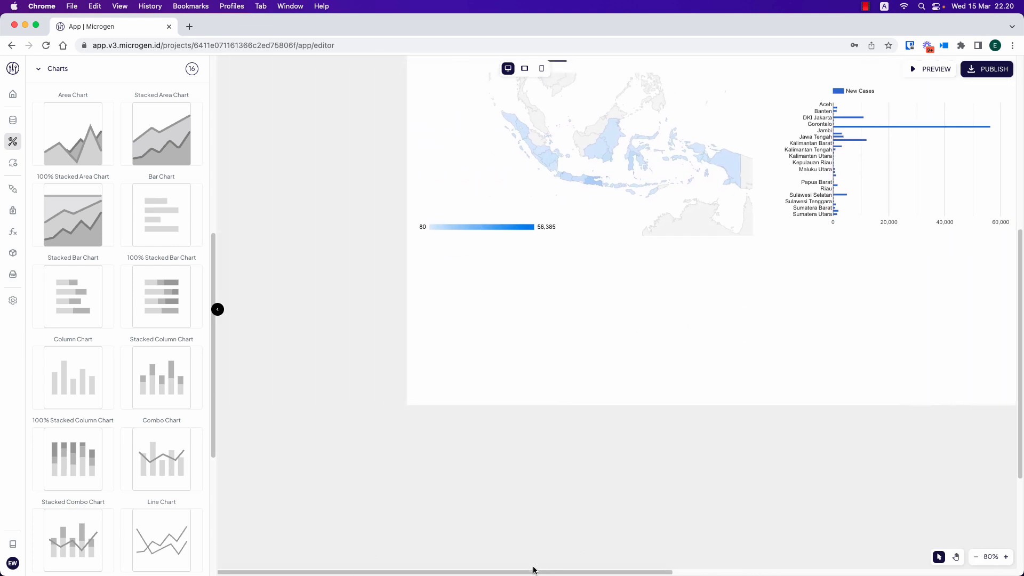
pyautogui.hscroll(5, 622, 493)
pyautogui.scroll(4, 623, 494)
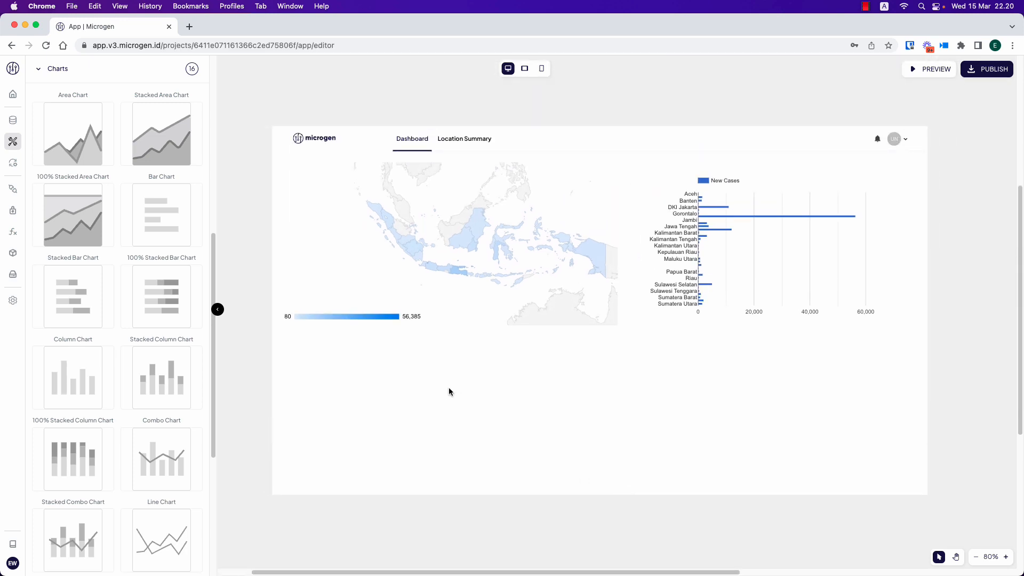
pyautogui.scroll(-5, 128, 346)
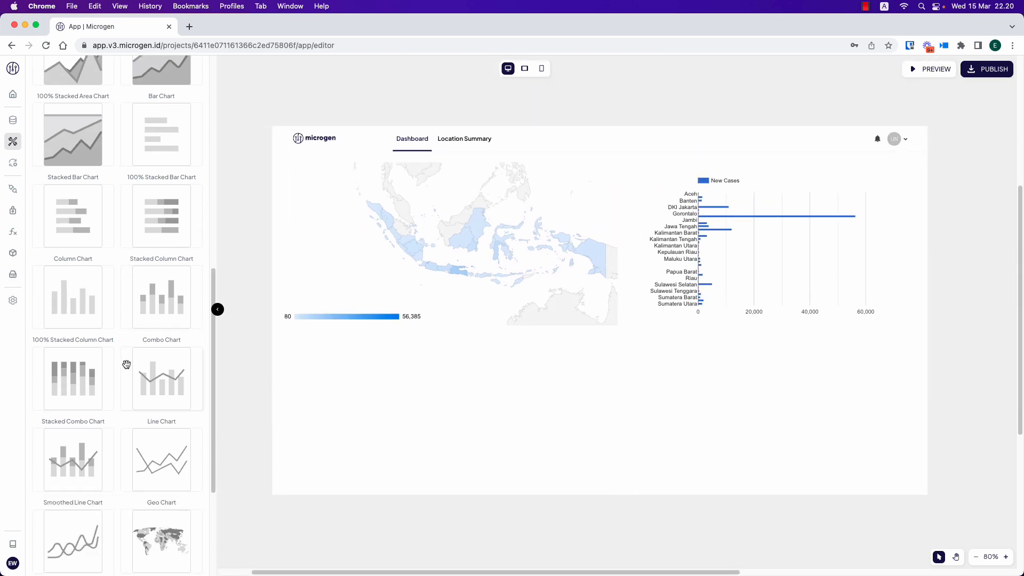
pyautogui.moveTo(255, 380); pyautogui.dragTo(392, 399)
pyautogui.press('super+Tab')
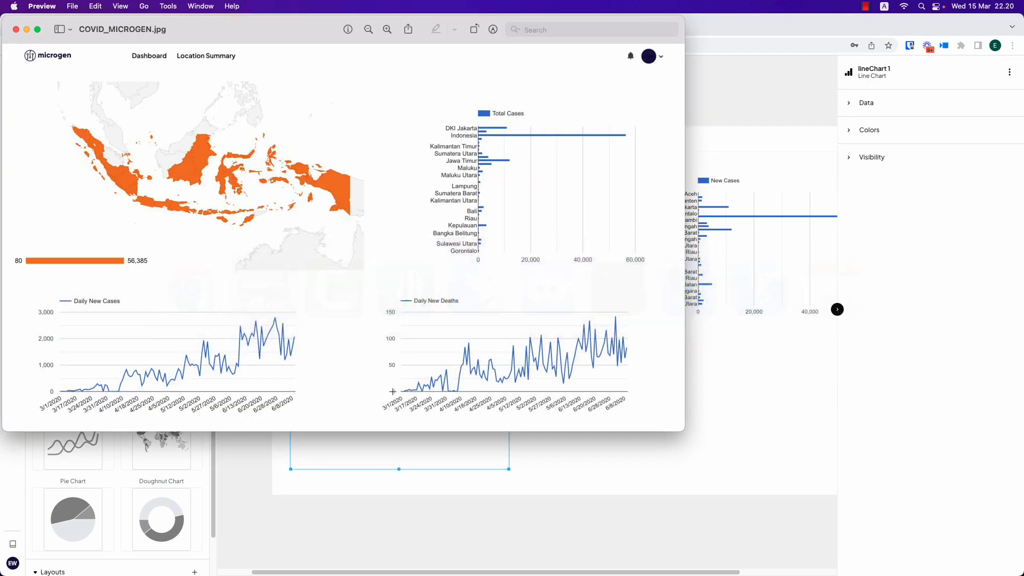
pyautogui.press('super+Tab')
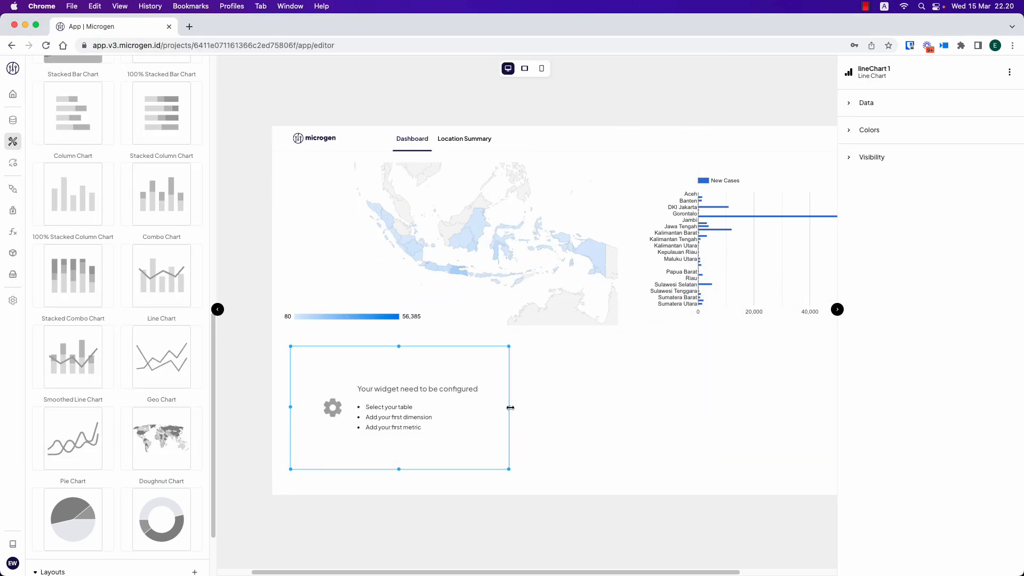
pyautogui.moveTo(510, 408); pyautogui.dragTo(600, 411)
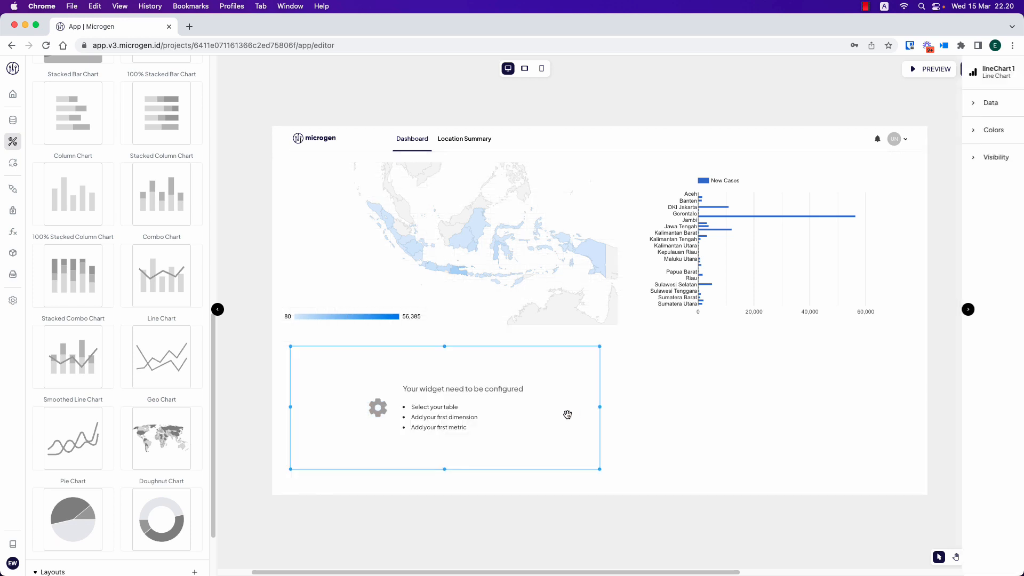
# Connect the line chart to the Covid Data table and add a dimension using the Date field.
pyautogui.click(866, 103)
pyautogui.click(880, 145)
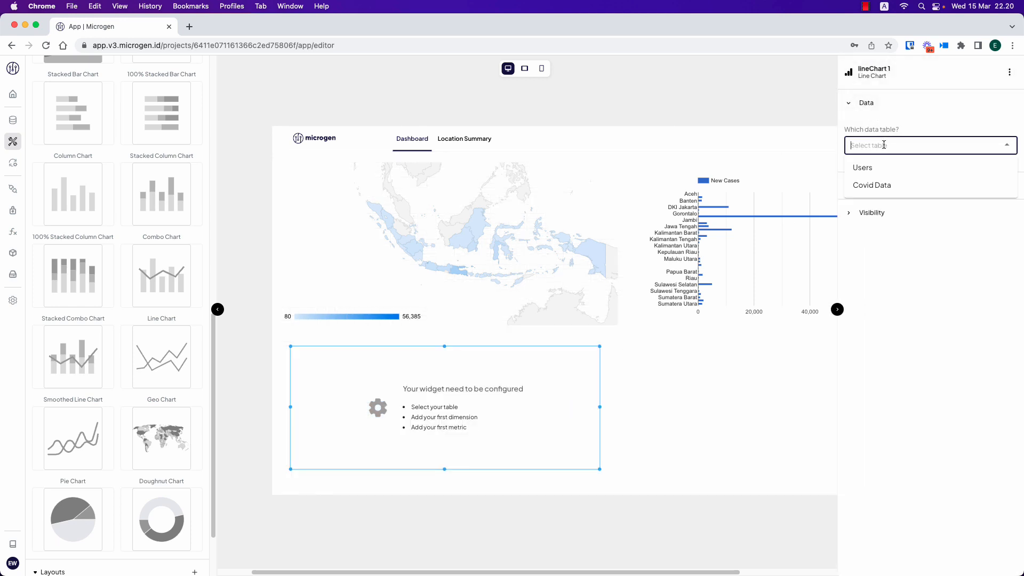
pyautogui.click(878, 187)
pyautogui.click(872, 288)
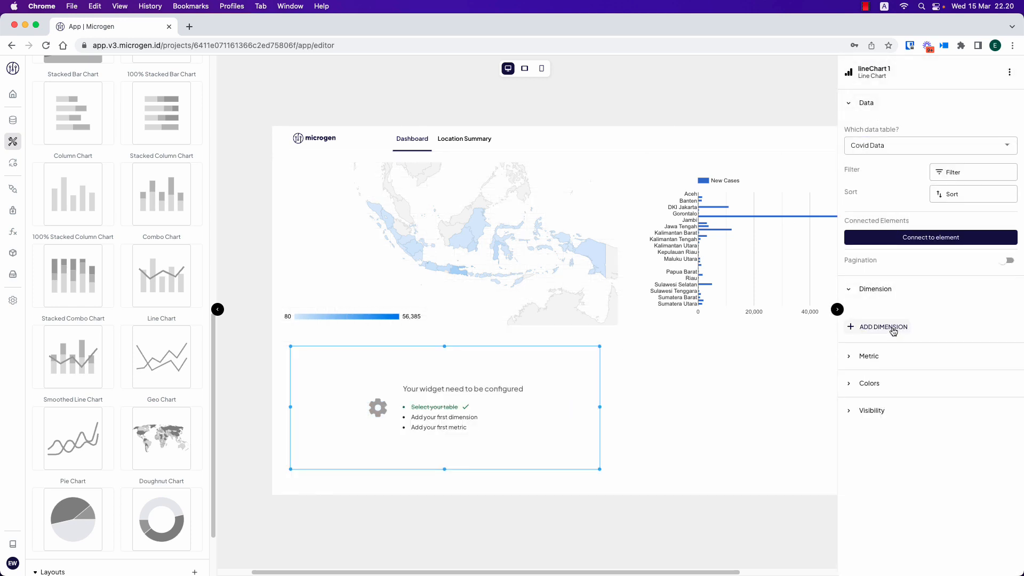
pyautogui.click(894, 329)
pyautogui.click(887, 354)
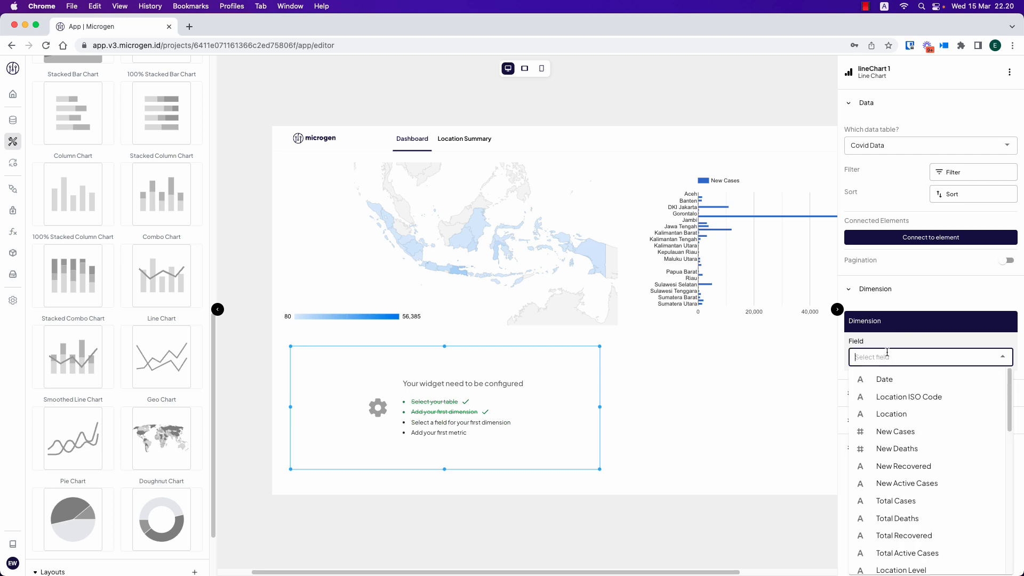
pyautogui.click(885, 380)
# Add a metric to the line chart using the New Cases field and name it Daily New Cases.
pyautogui.click(895, 436)
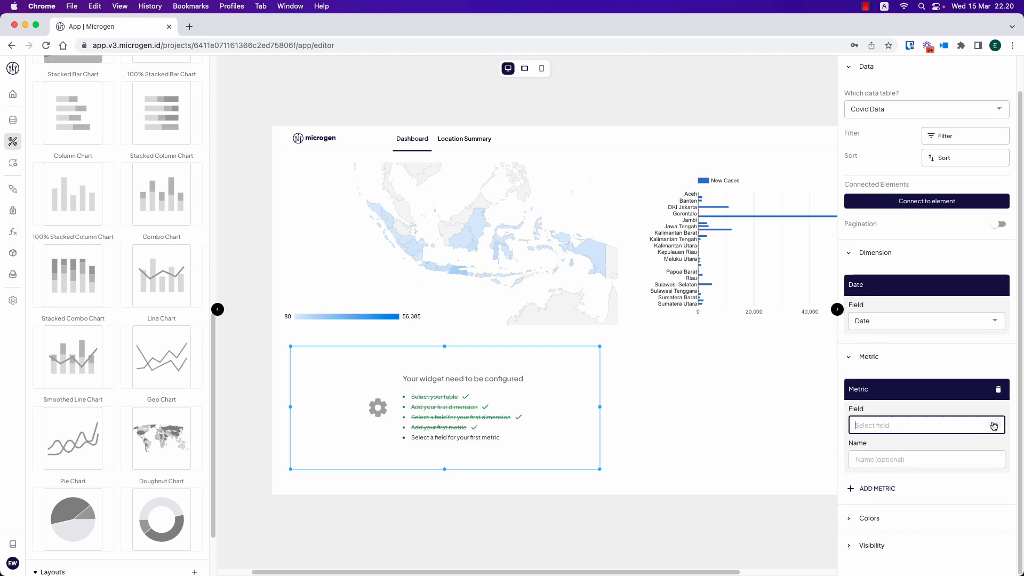
pyautogui.click(993, 425)
pyautogui.click(915, 277)
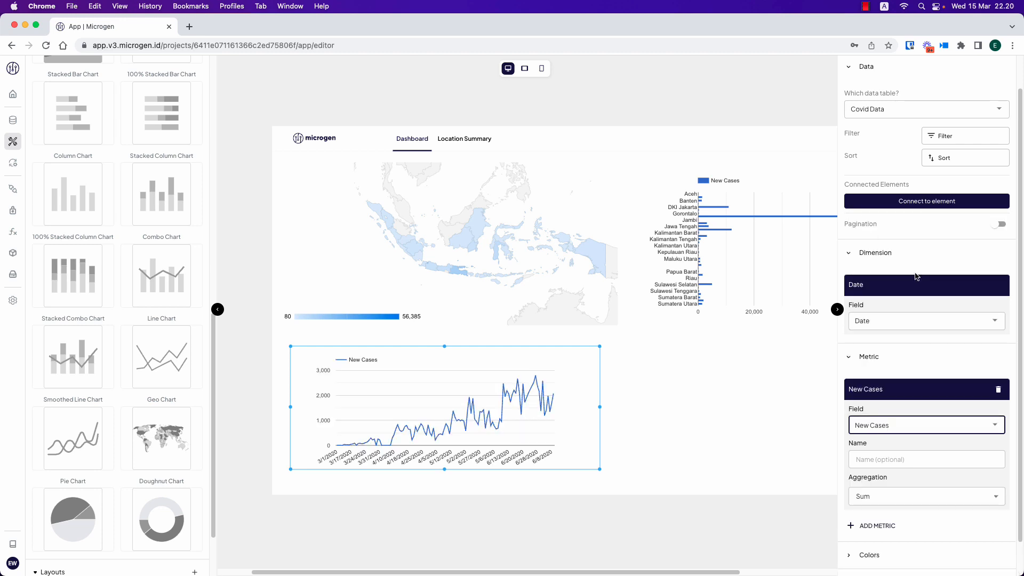
pyautogui.scroll(-3, 808, 467)
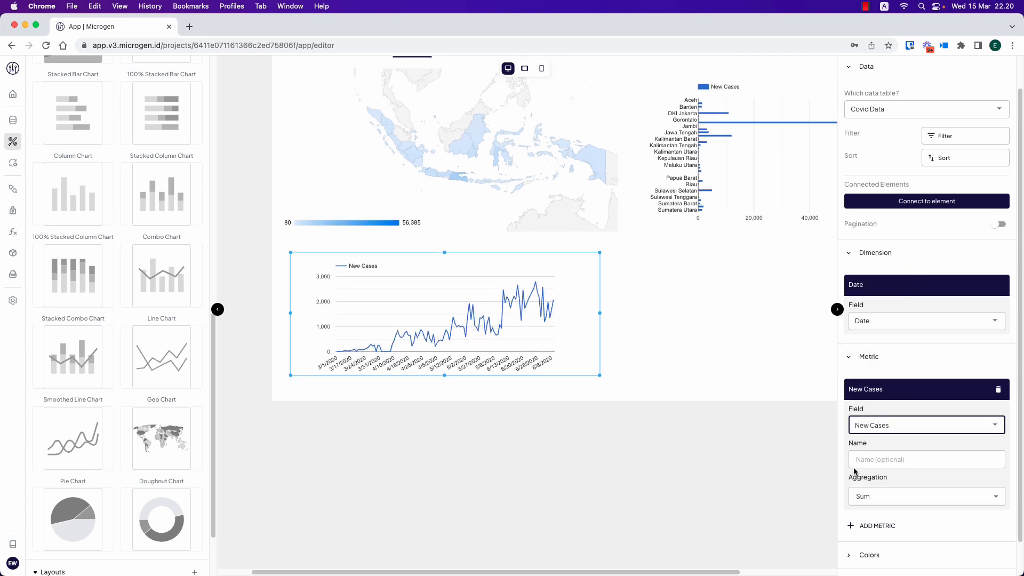
pyautogui.click(882, 458)
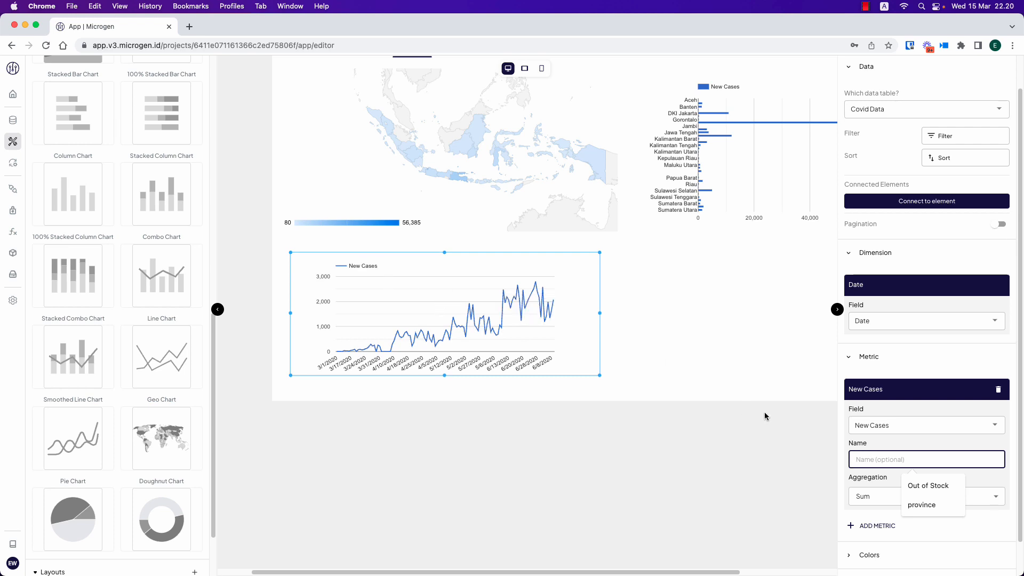
pyautogui.write('Daily New Cases')
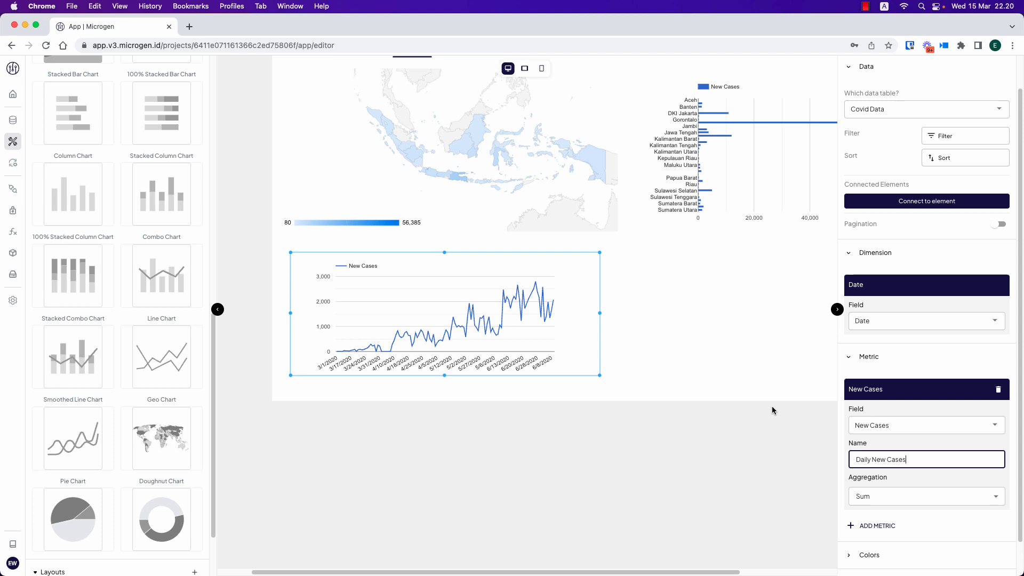
pyautogui.click(754, 429)
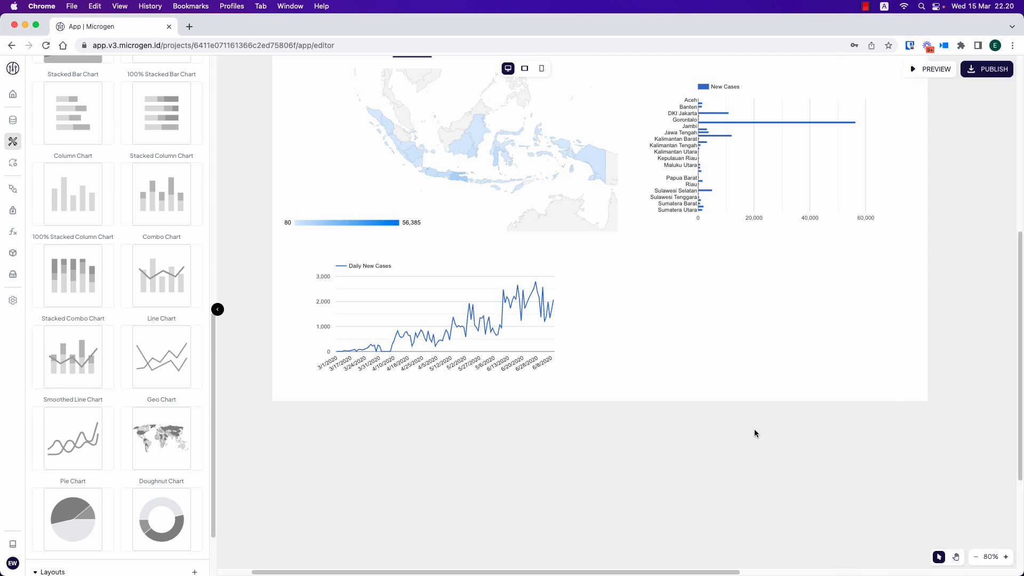
# Duplicate the Daily New Cases line chart and place the copy beside it, below the bar chart.
pyautogui.click(501, 307)
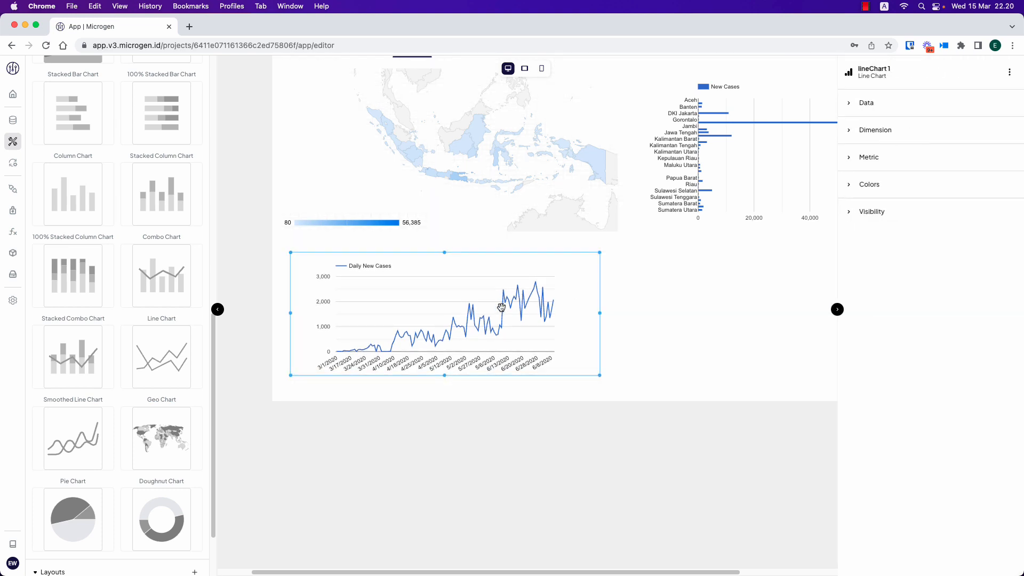
pyautogui.press('cmd+c')
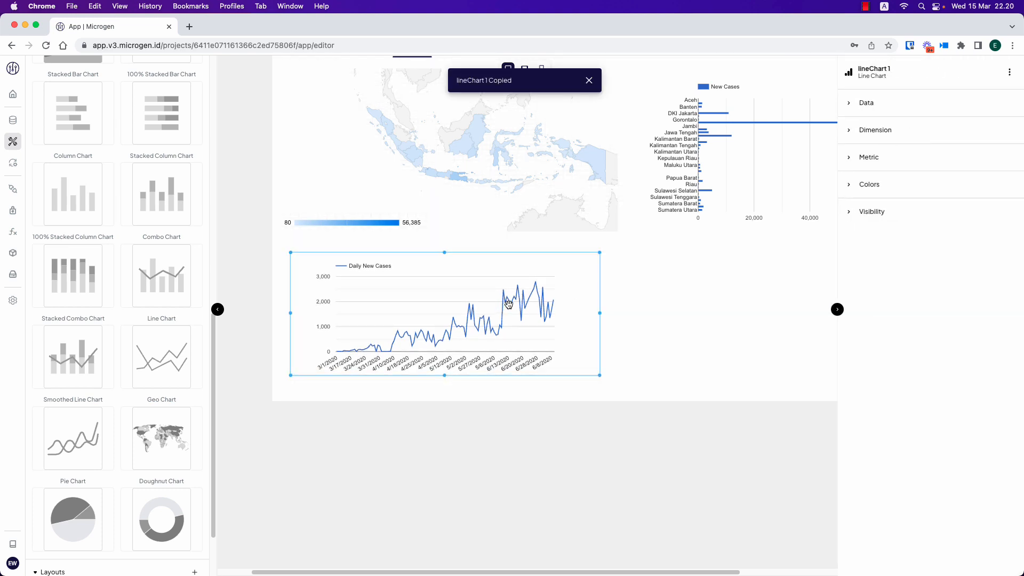
pyautogui.press('cmd+v')
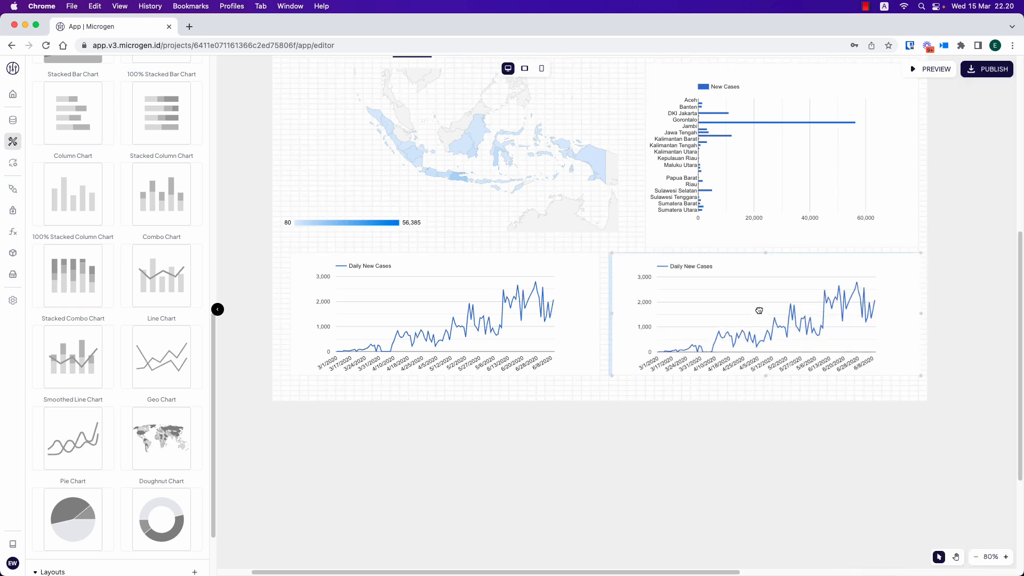
pyautogui.click(759, 310)
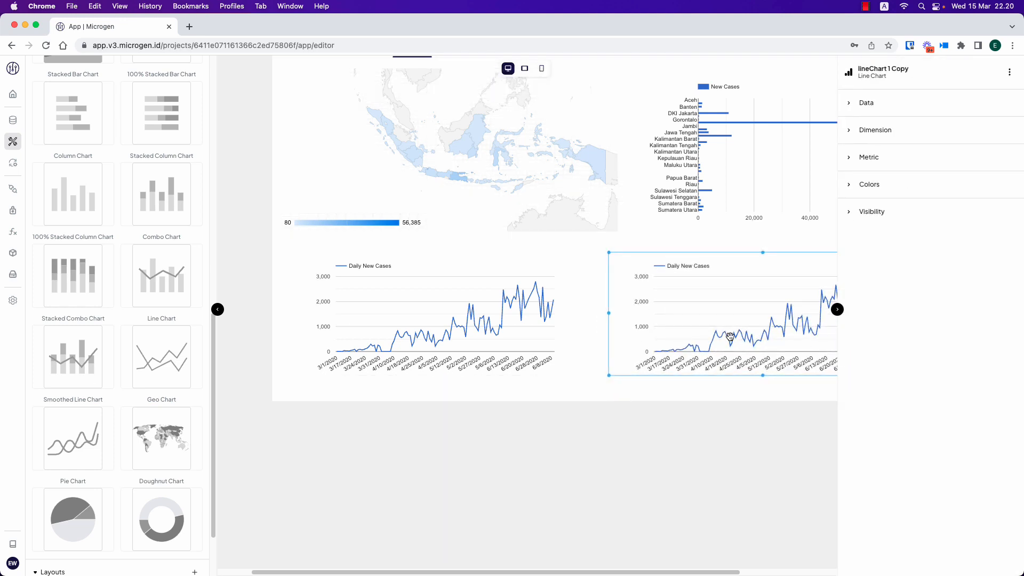
# Set the copied line chart's dimension field to New Deaths.
pyautogui.click(875, 130)
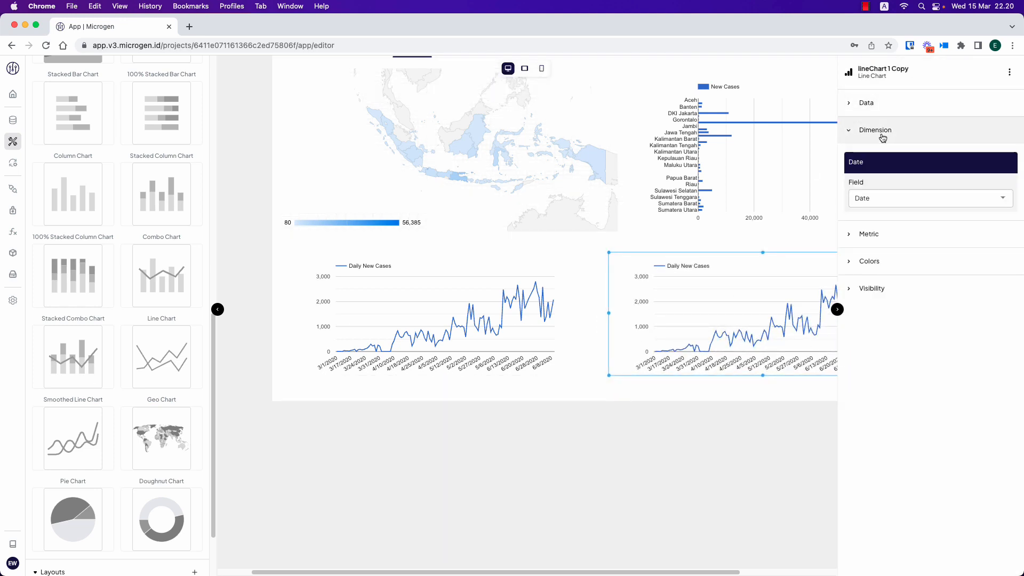
pyautogui.click(885, 199)
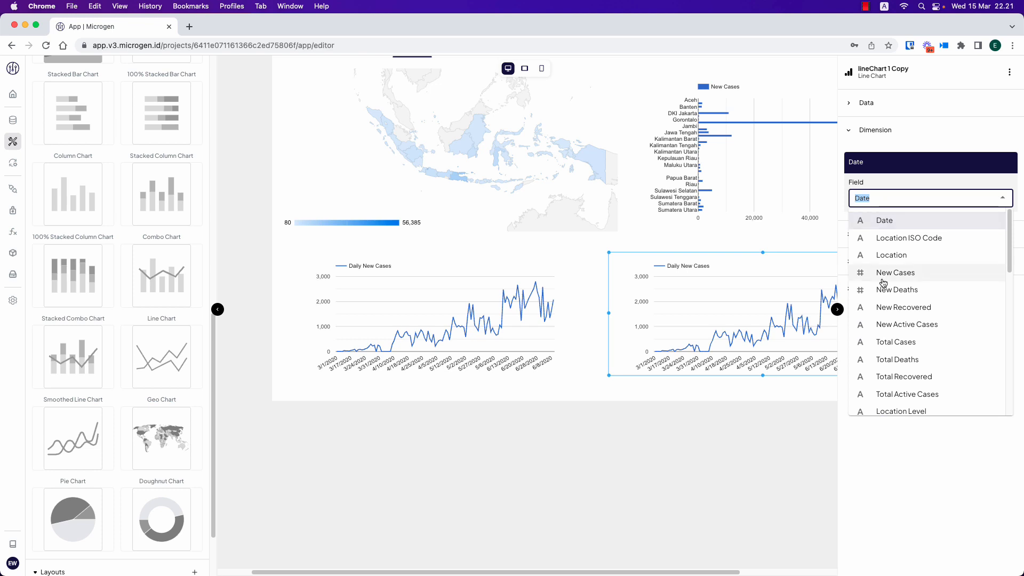
pyautogui.click(895, 291)
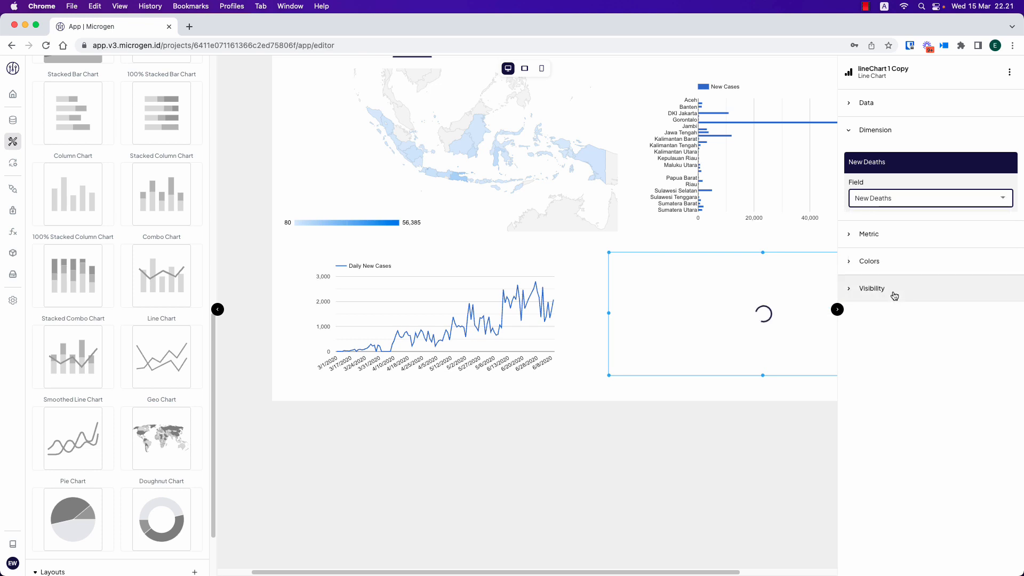
# Set the copied line chart's dimension field to Date and its metric field to New Deaths.
pyautogui.click(887, 202)
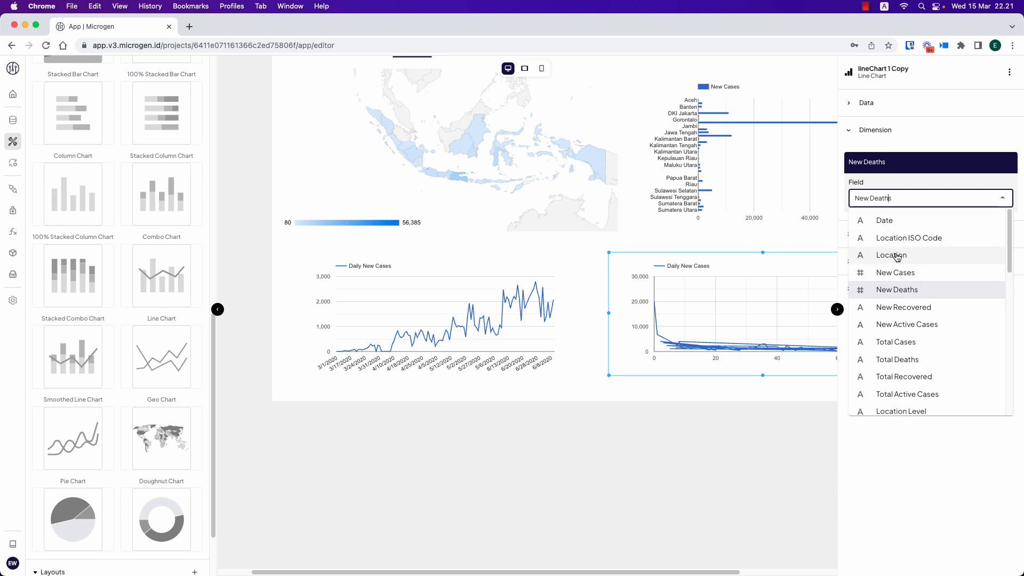
pyautogui.click(898, 221)
pyautogui.click(898, 236)
pyautogui.click(892, 310)
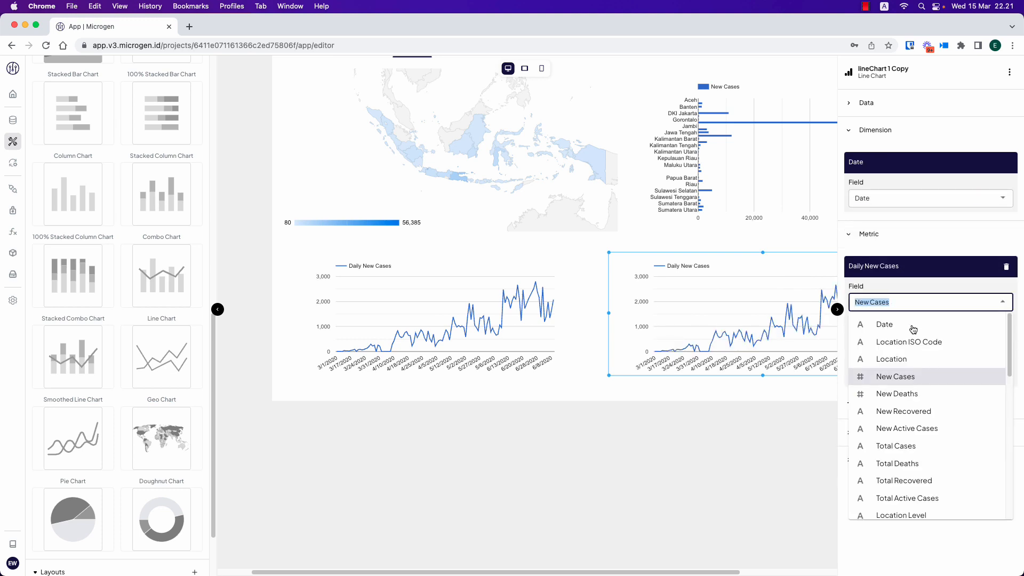
pyautogui.click(895, 393)
pyautogui.click(642, 465)
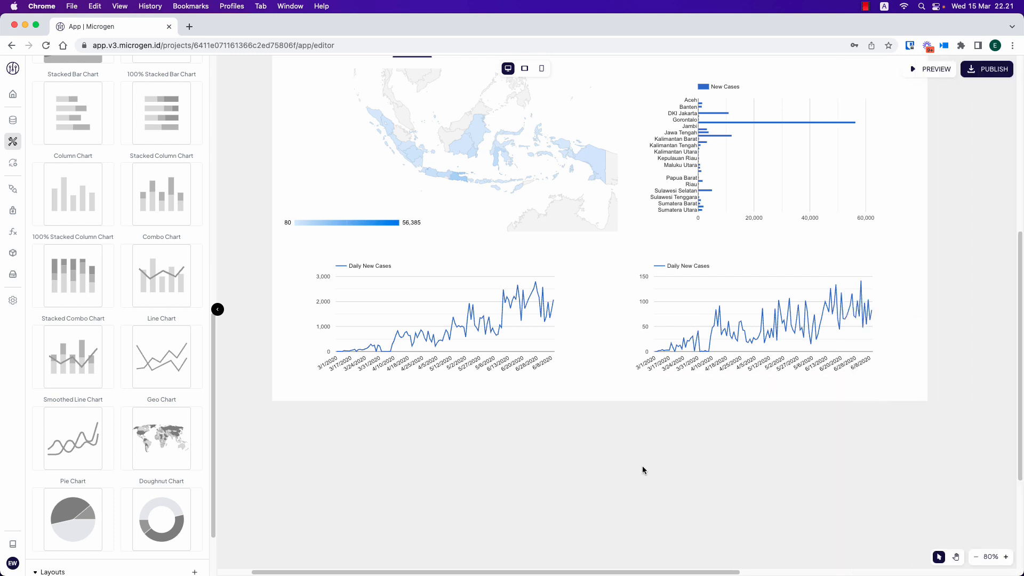
# Rename the copied line chart's metric to Daily New Deaths.
pyautogui.click(709, 333)
pyautogui.click(893, 160)
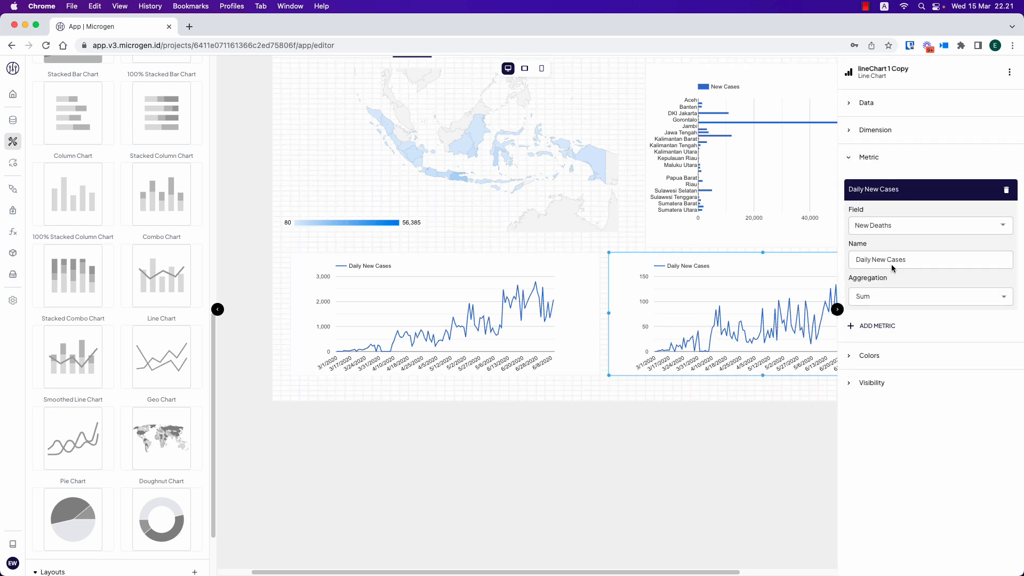
pyautogui.tripleClick(895, 258)
pyautogui.press('Right')
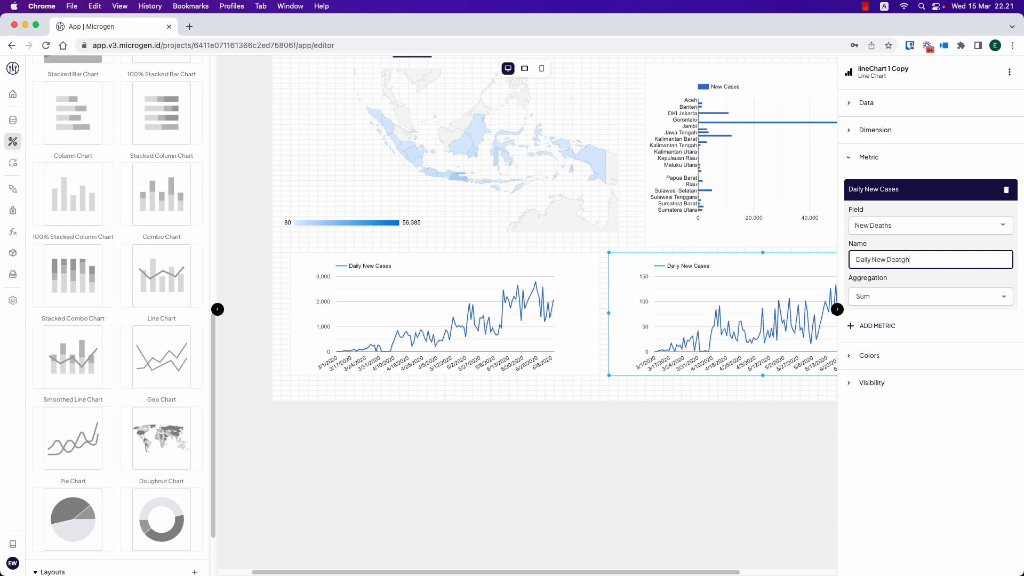
pyautogui.click(686, 453)
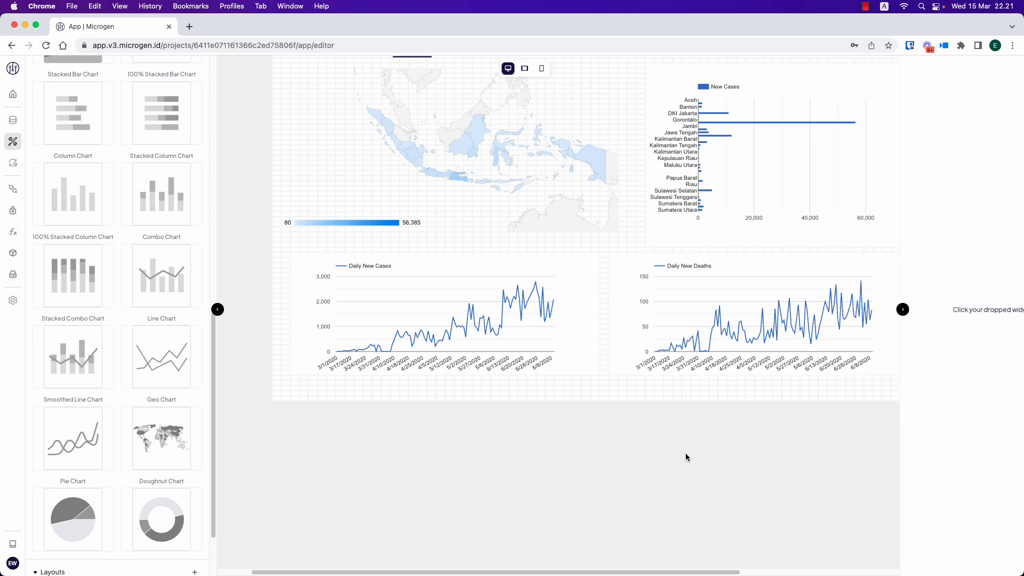
# Create a new data table named Location Summary.
pyautogui.scroll(5, 680, 429)
pyautogui.scroll(-3, 678, 428)
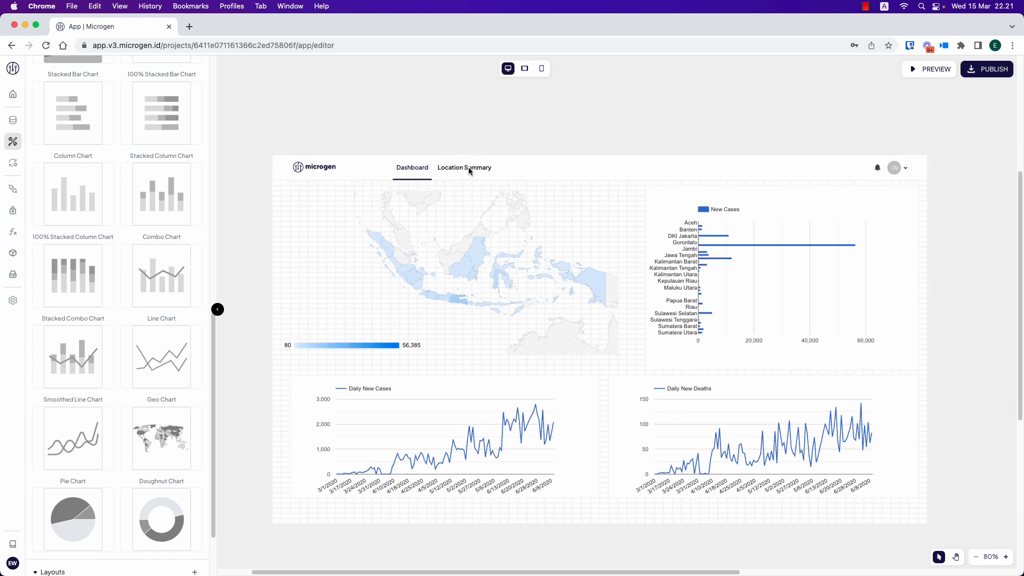
pyautogui.click(12, 121)
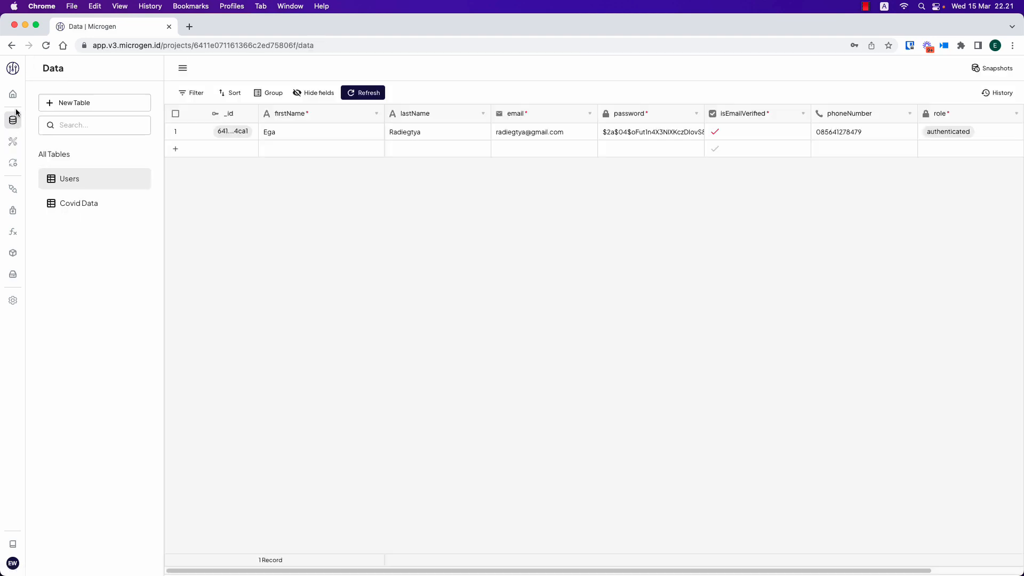
pyautogui.click(109, 101)
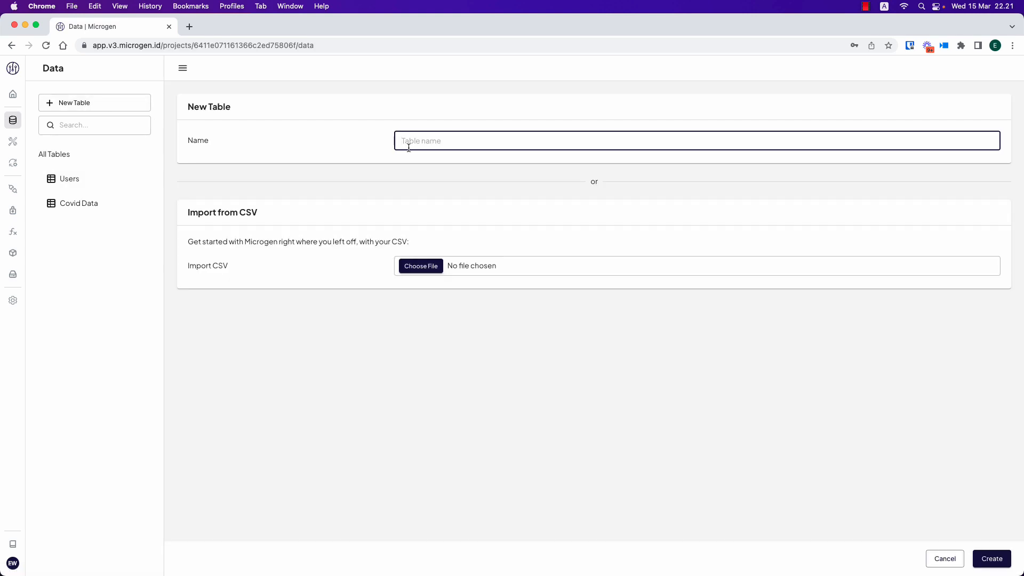
pyautogui.write('Location Summary')
pyautogui.click(987, 558)
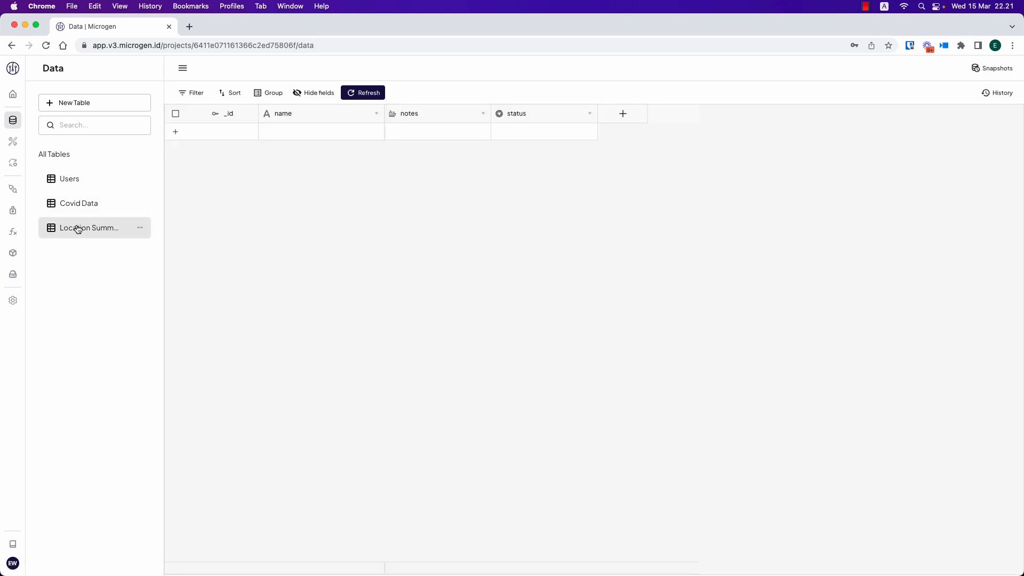
# Delete the notes and status fields from the Location Summary table.
pyautogui.click(82, 207)
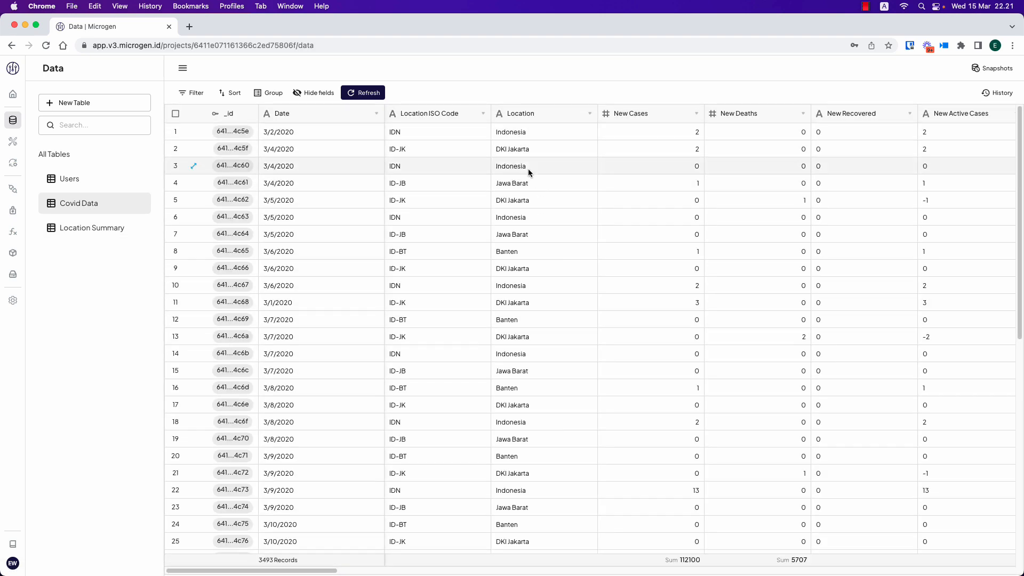
pyautogui.scroll(-1, 530, 345)
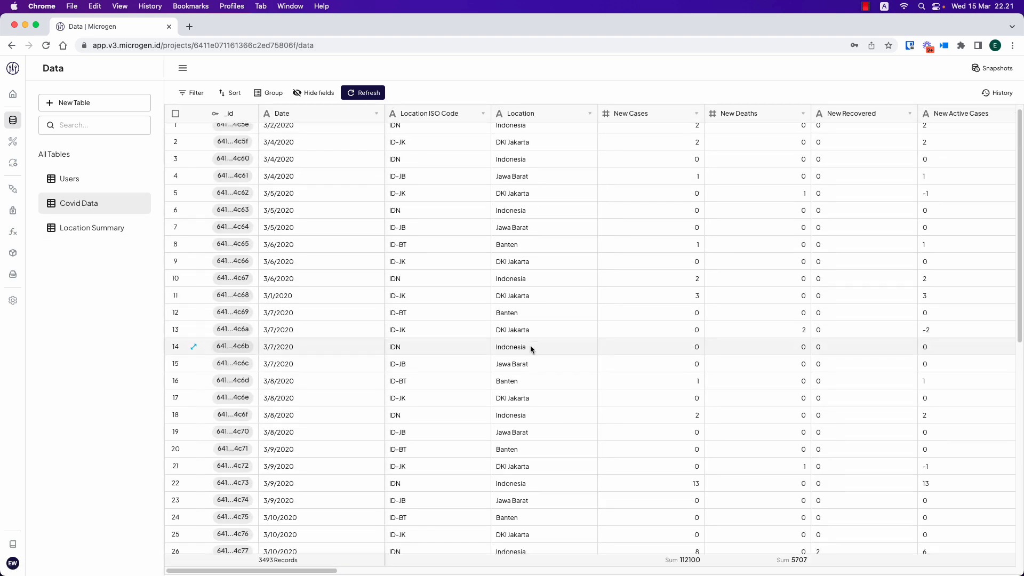
pyautogui.scroll(1, 530, 342)
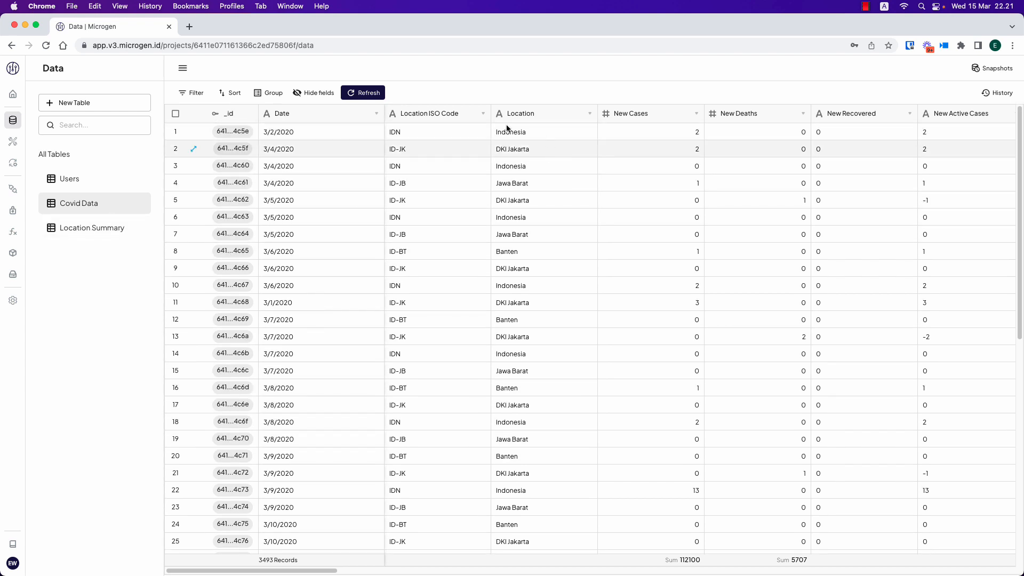
pyautogui.click(113, 232)
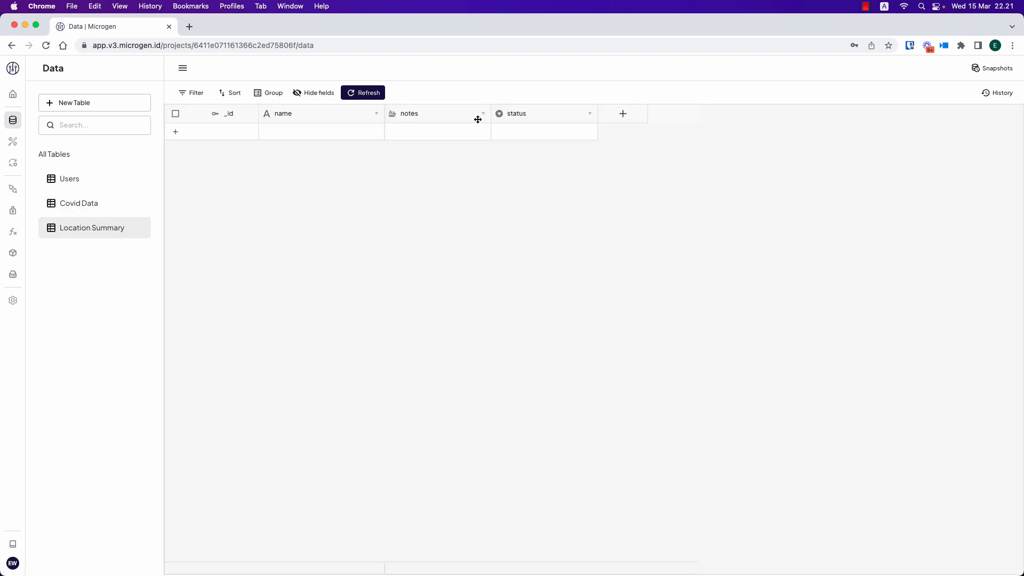
pyautogui.click(484, 115)
pyautogui.click(455, 210)
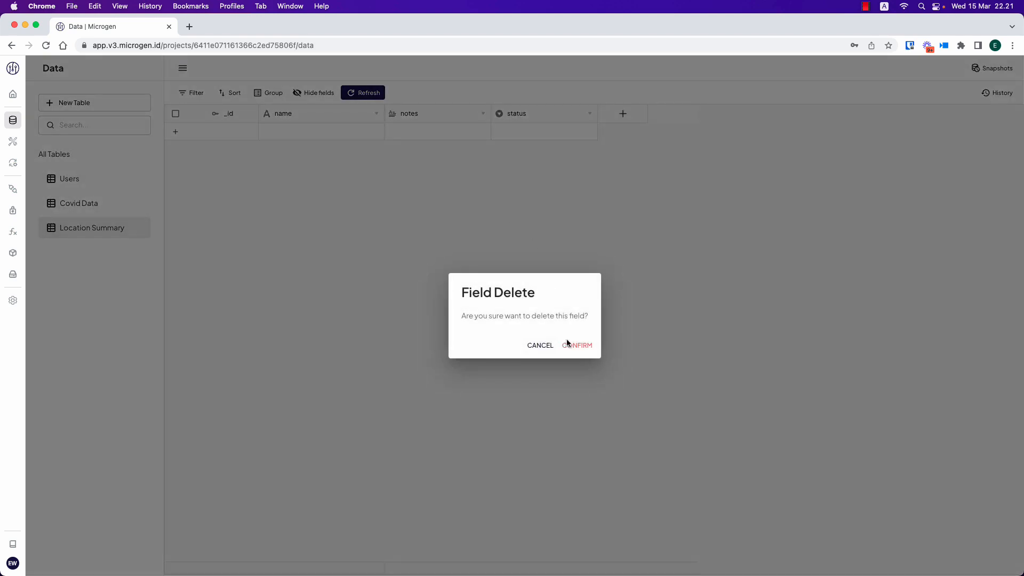
pyautogui.click(578, 346)
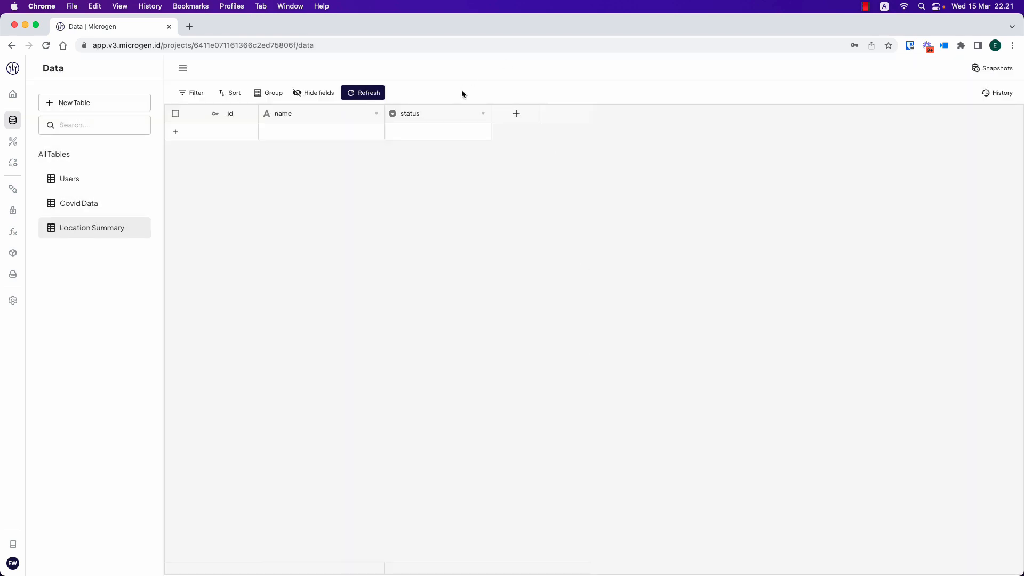
pyautogui.click(483, 114)
pyautogui.click(474, 210)
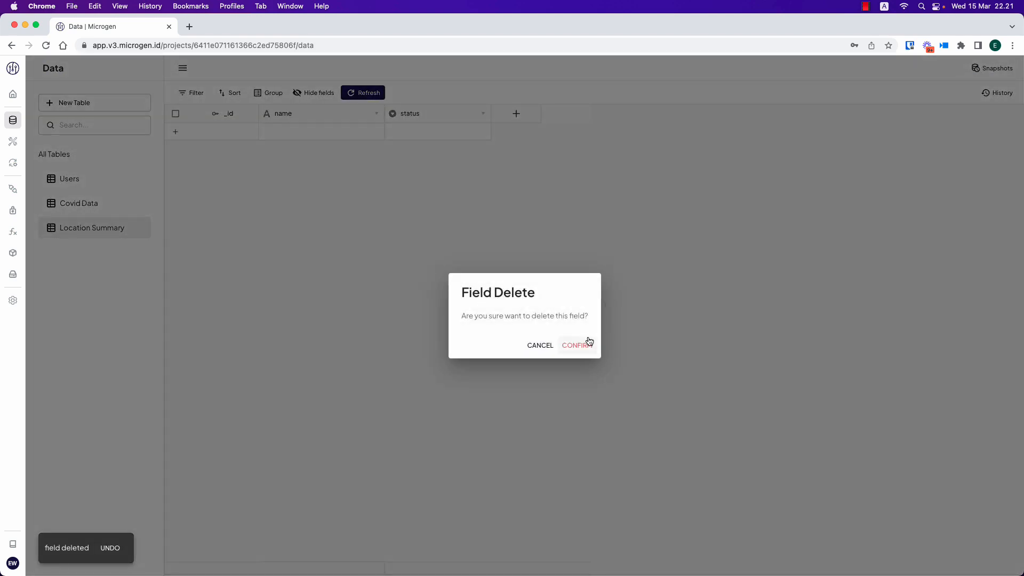
pyautogui.click(588, 341)
# Convert the Covid Data table's Location field to Link To Record targeting Location Summary, with linking to multiple records disabled.
pyautogui.click(85, 216)
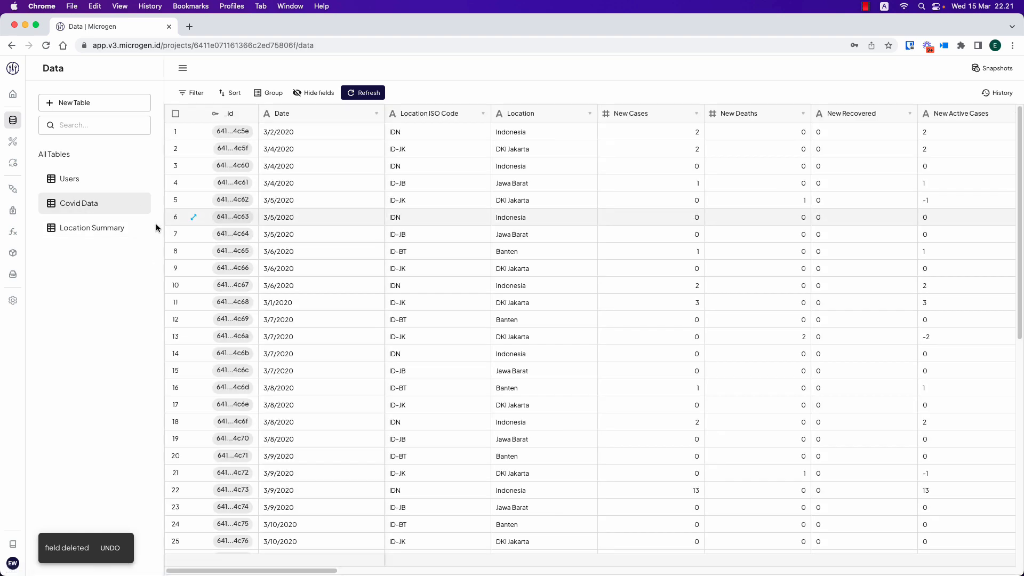
pyautogui.click(98, 227)
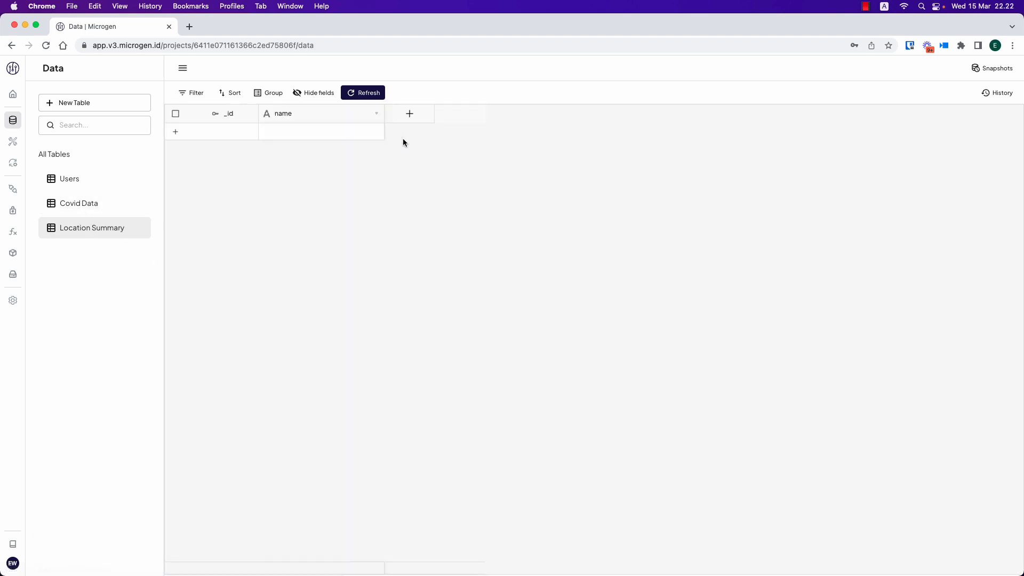
pyautogui.click(67, 206)
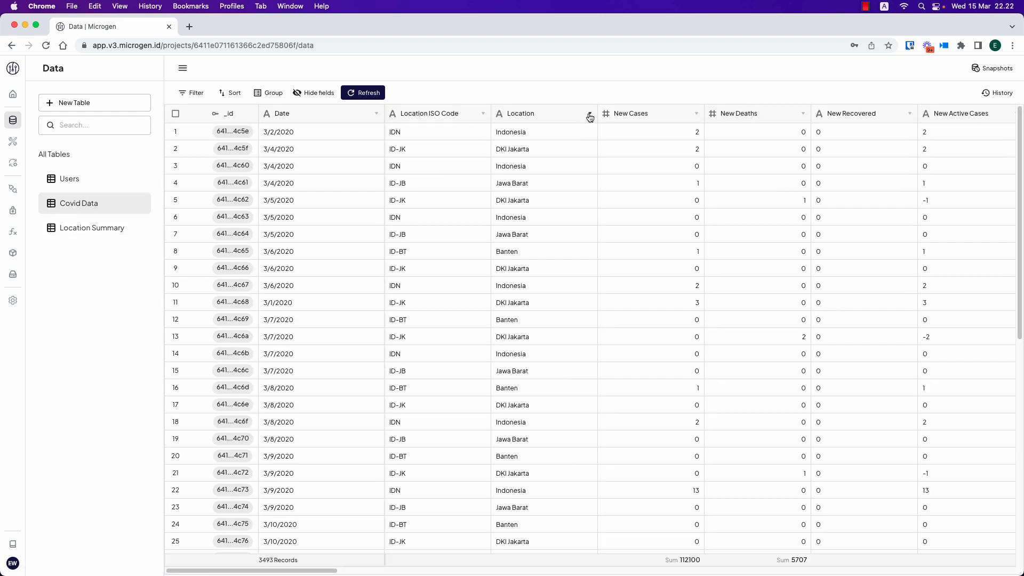
pyautogui.click(588, 114)
pyautogui.click(550, 137)
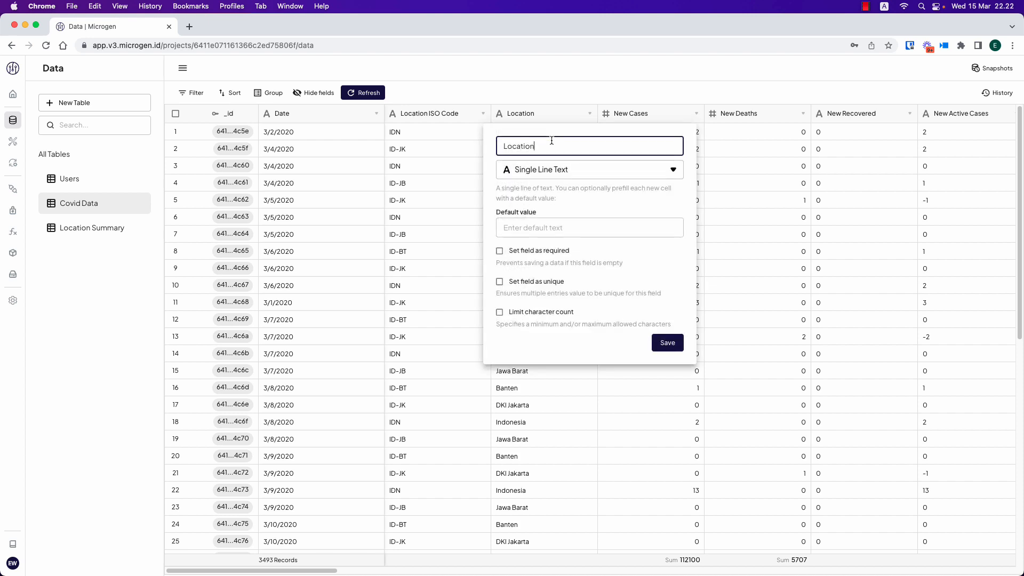
pyautogui.click(553, 172)
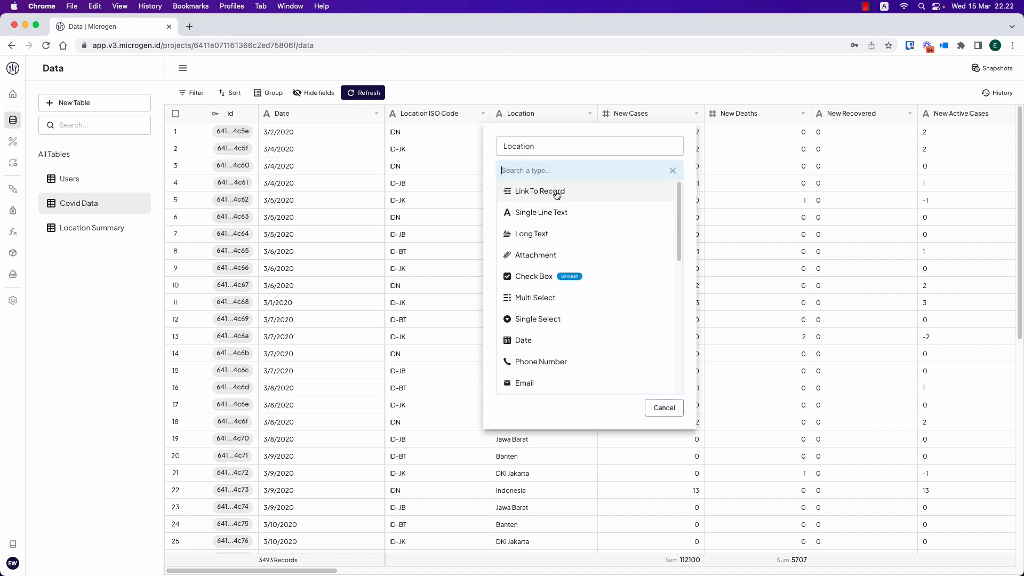
pyautogui.click(552, 192)
pyautogui.click(577, 193)
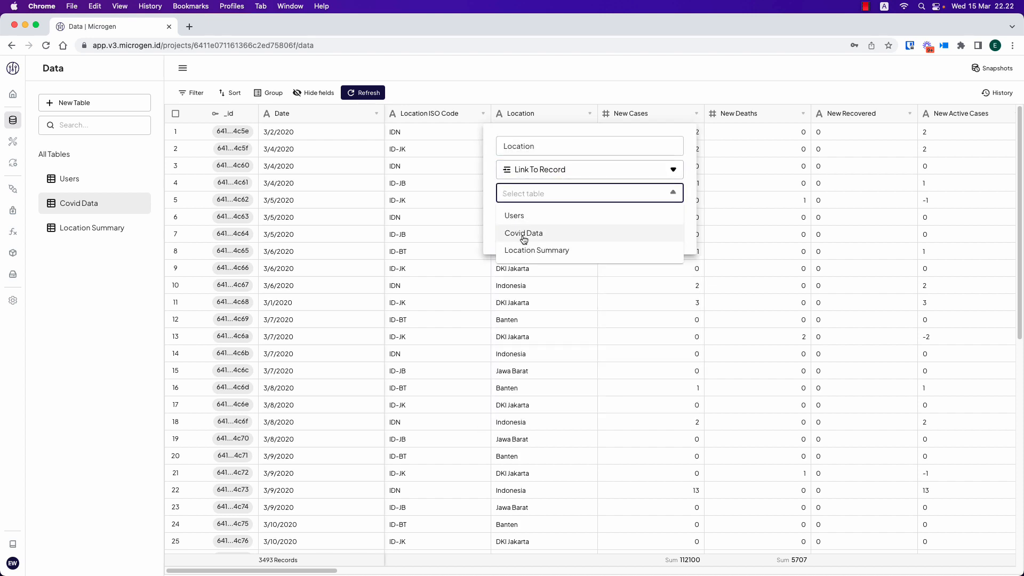
pyautogui.click(532, 251)
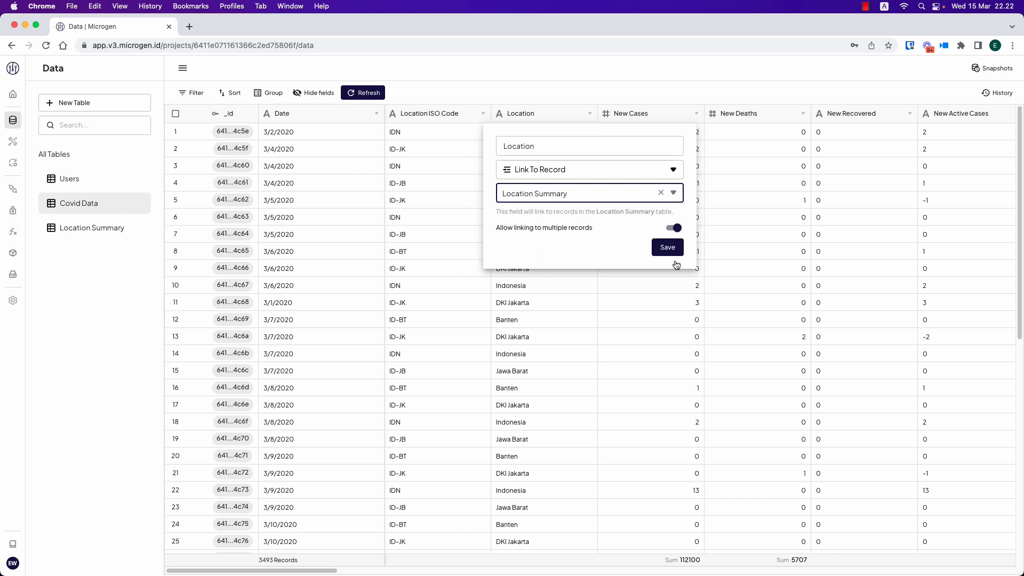
pyautogui.click(677, 230)
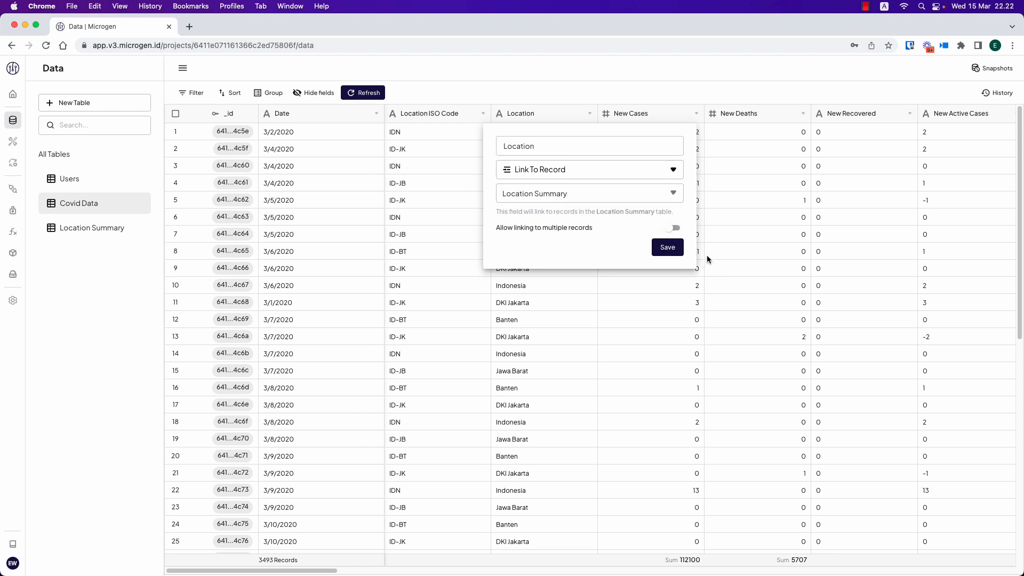
pyautogui.click(669, 249)
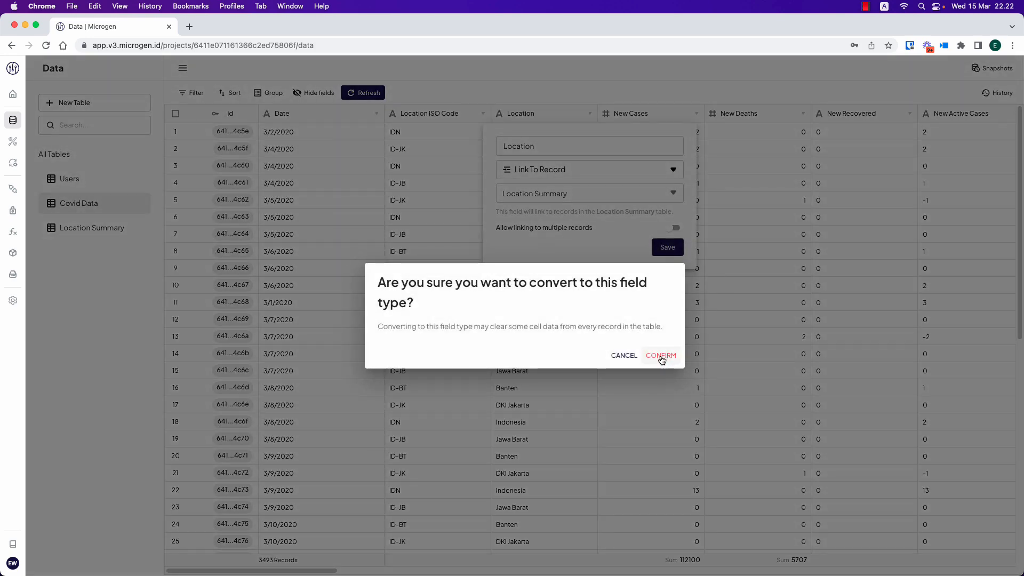
pyautogui.click(661, 355)
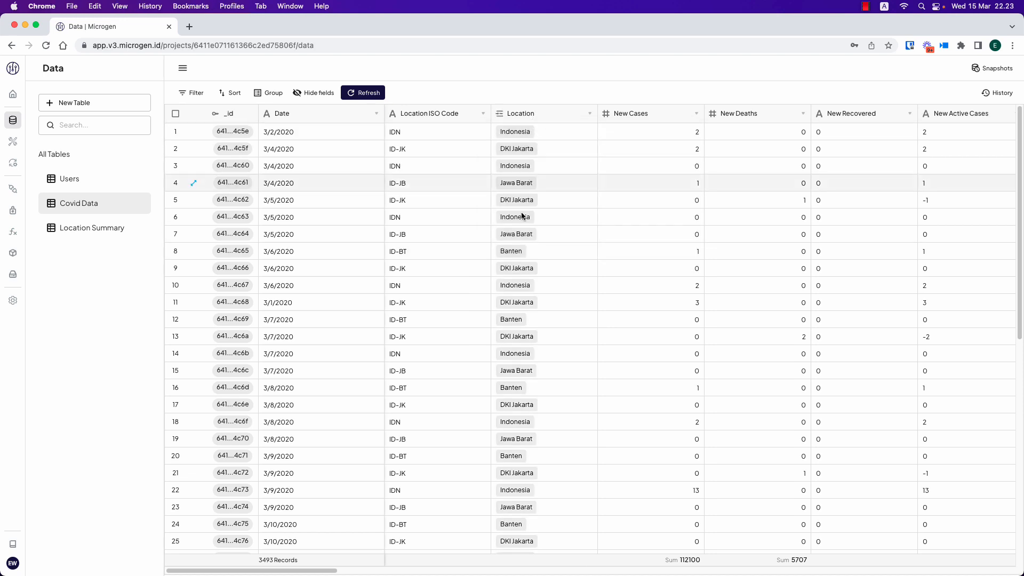
# Review the location records in the Location Summary table and hide its Covid Data field.
pyautogui.click(80, 228)
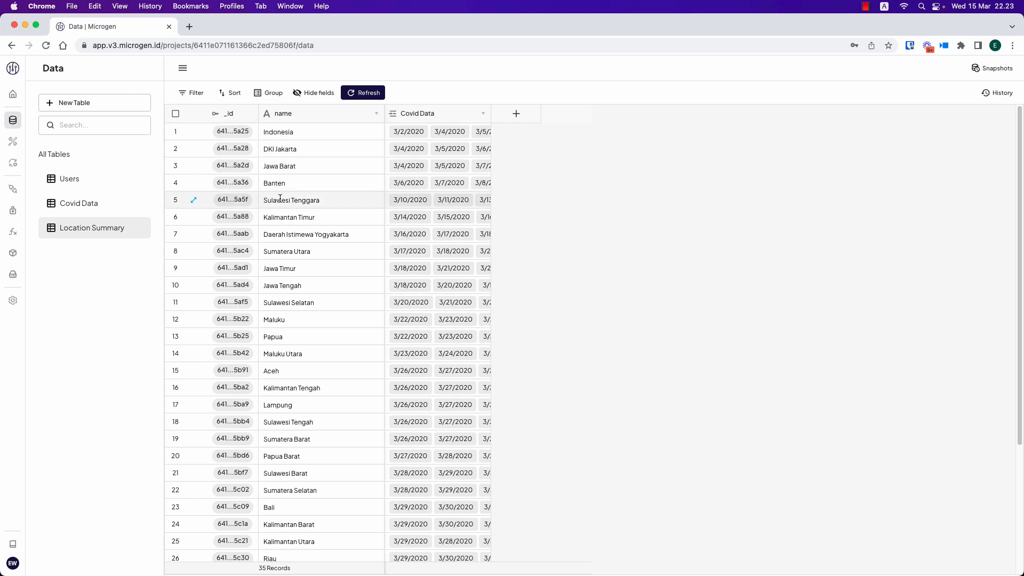
pyautogui.scroll(-4, 296, 305)
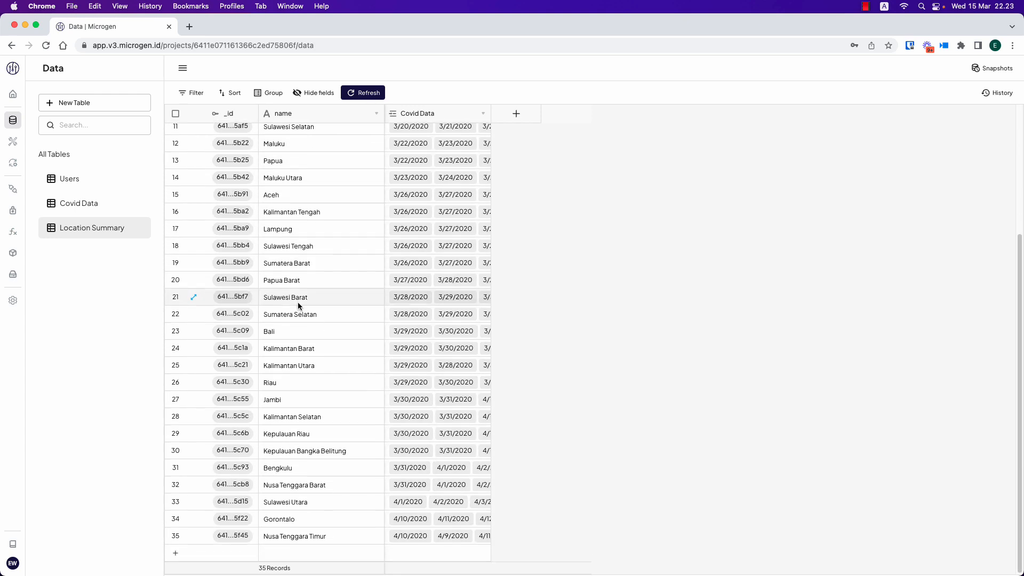
pyautogui.scroll(4, 298, 303)
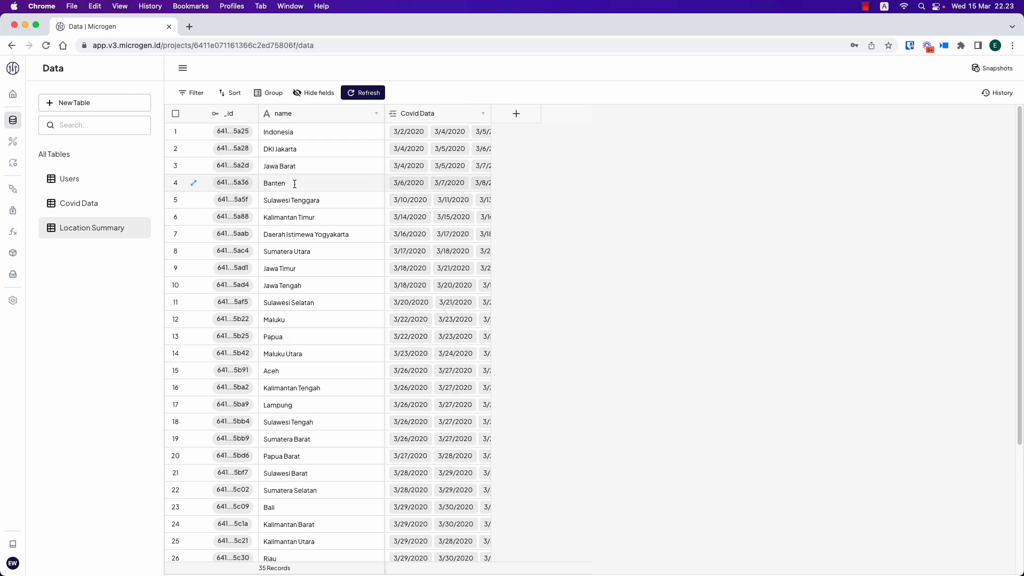
pyautogui.scroll(-5, 305, 261)
pyautogui.scroll(5, 305, 261)
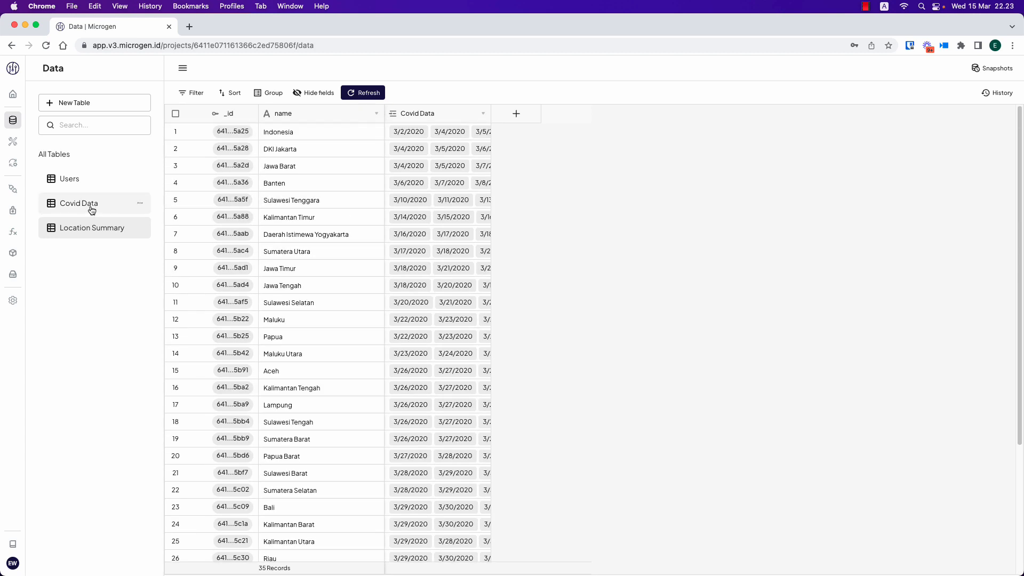
pyautogui.click(483, 113)
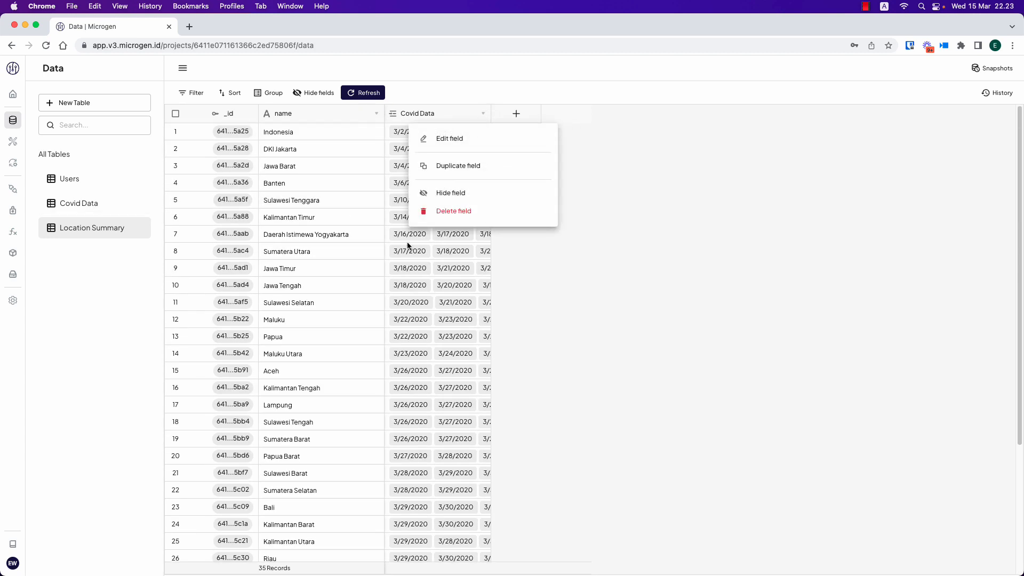
pyautogui.click(466, 194)
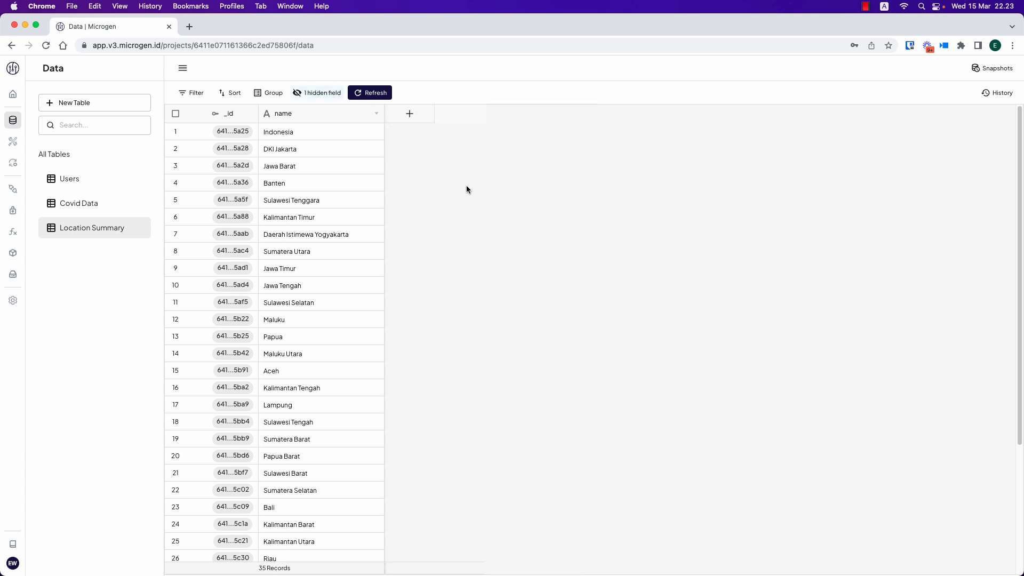
# Add a Rollup field named Total Cases to the Location Summary table, summarizing records linked through Covid Data.
pyautogui.click(406, 114)
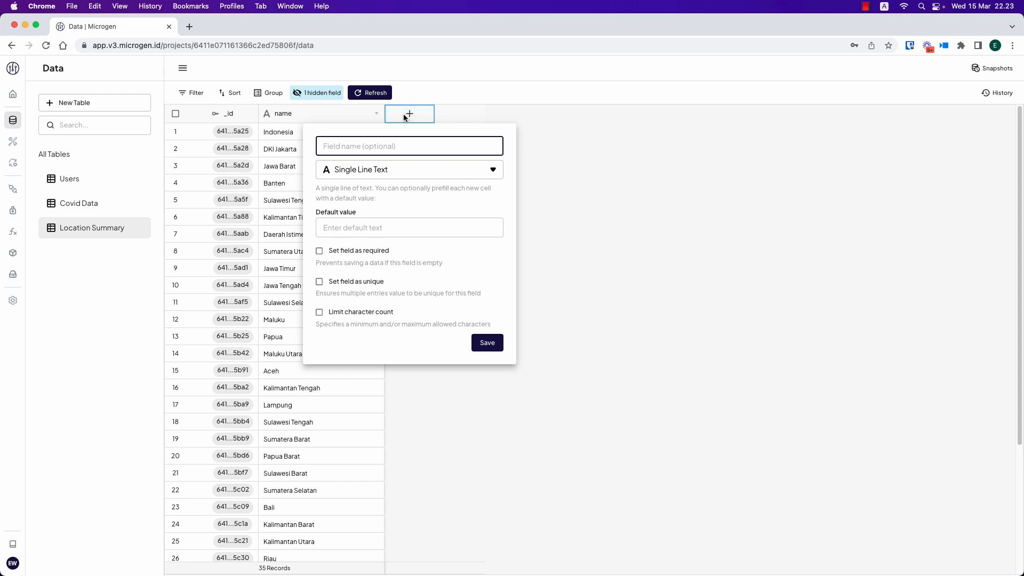
pyautogui.write('Total Cases')
pyautogui.click(372, 169)
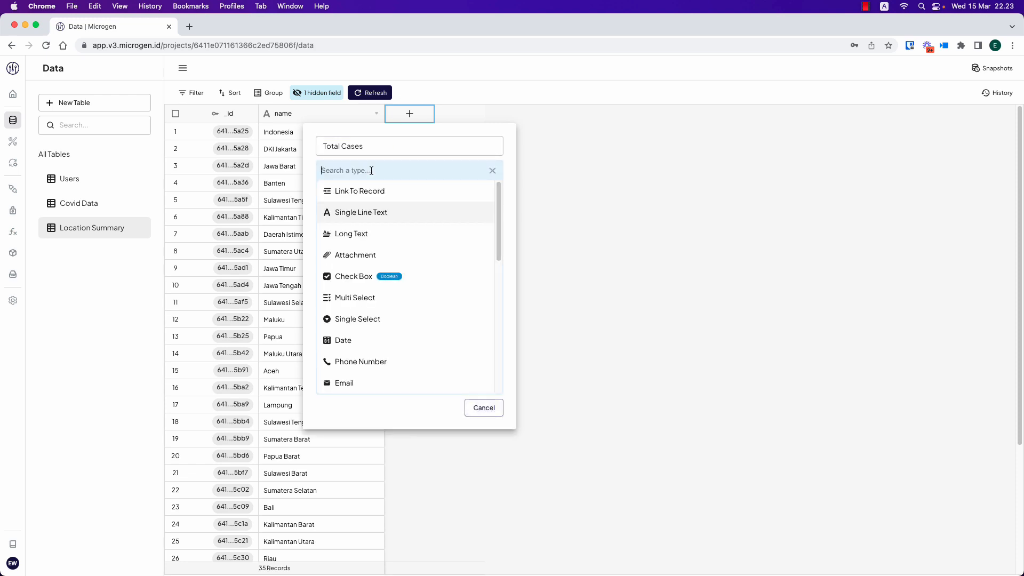
pyautogui.write('roll')
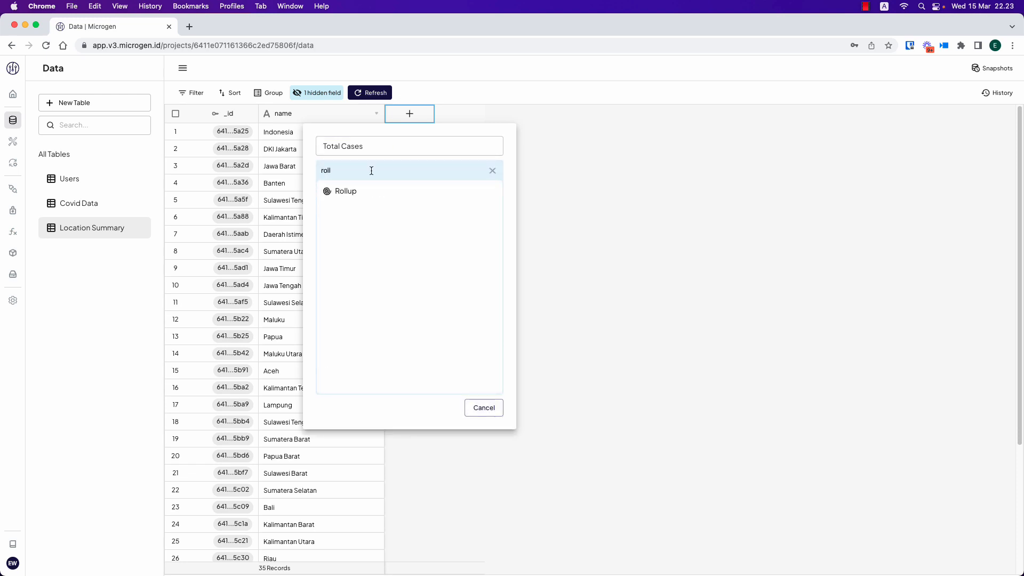
pyautogui.click(346, 191)
pyautogui.click(376, 254)
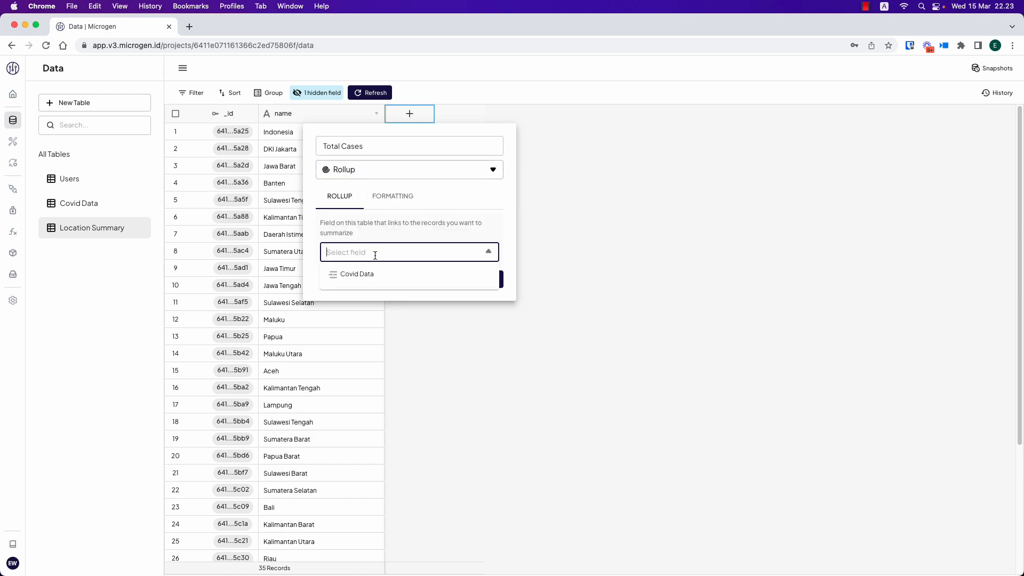
pyautogui.click(355, 275)
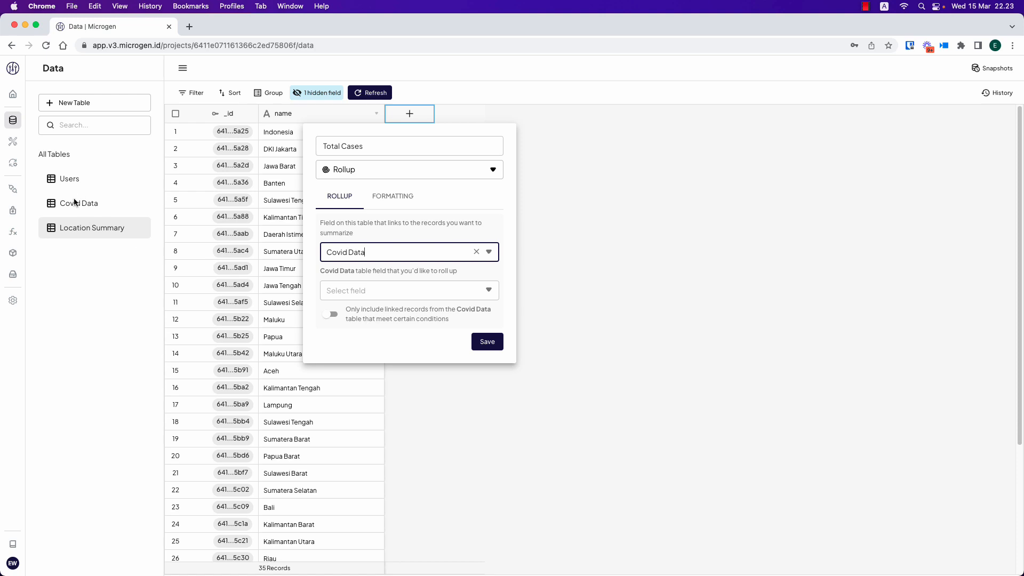
# Roll up the New Cases field with SUM(values) and save the Total Cases field.
pyautogui.click(325, 289)
pyautogui.scroll(-2, 368, 366)
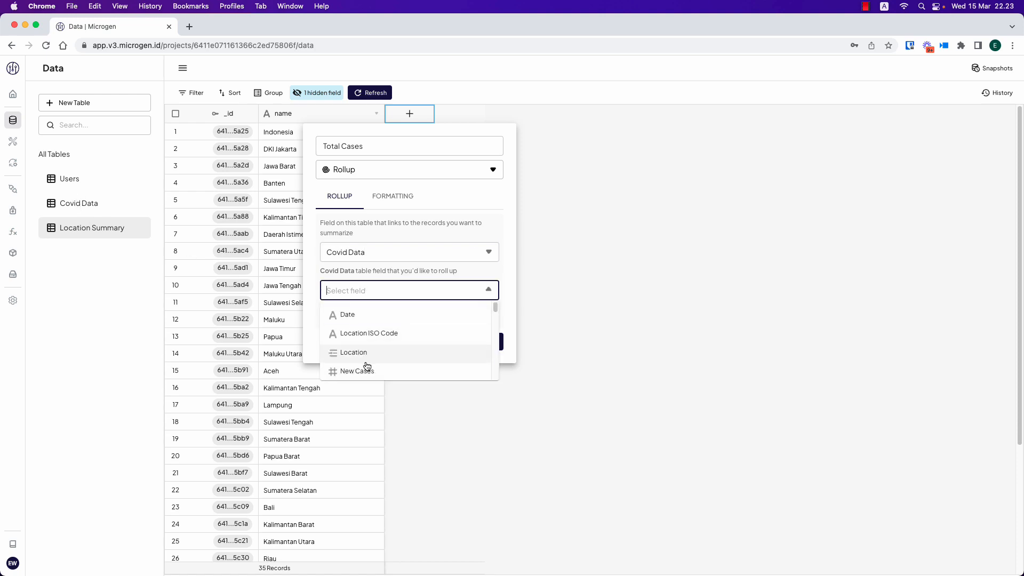
pyautogui.click(363, 372)
pyautogui.click(363, 335)
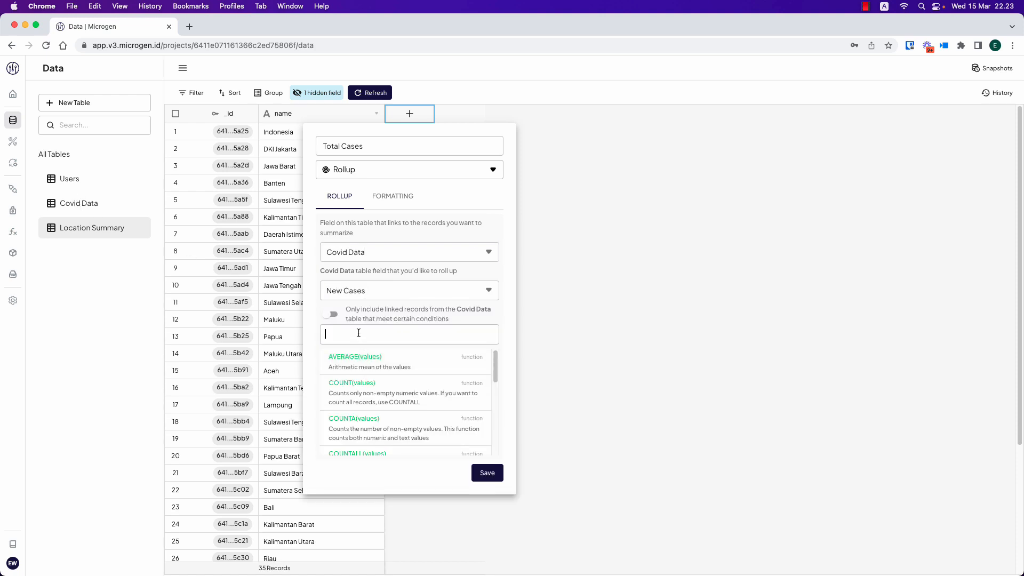
pyautogui.write('sum')
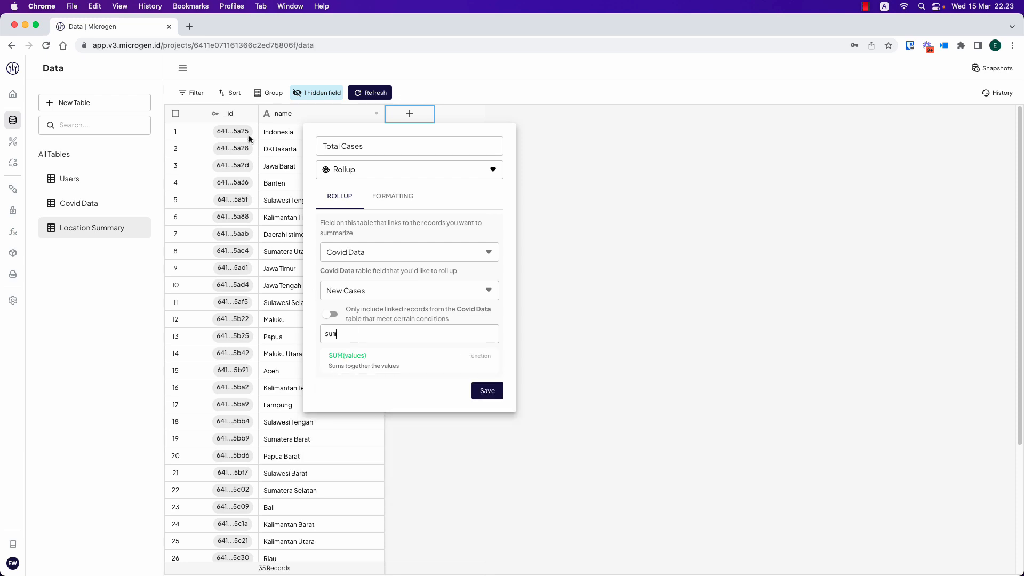
pyautogui.click(365, 362)
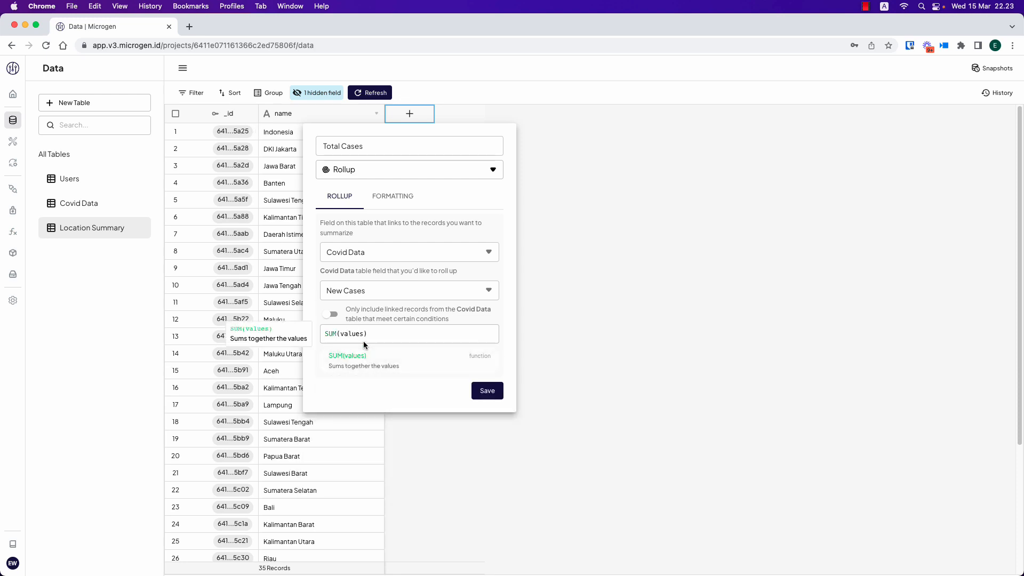
pyautogui.click(487, 471)
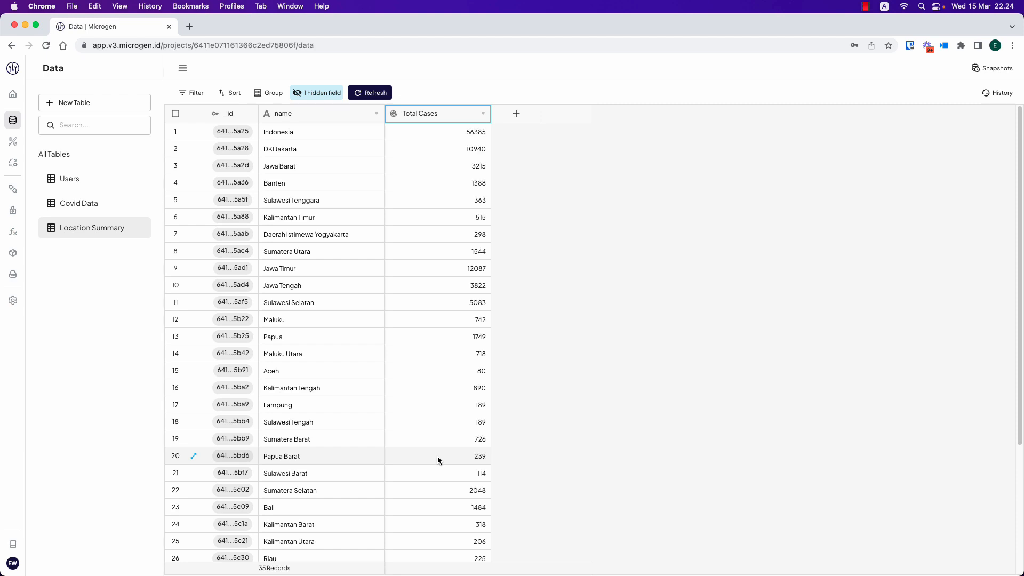
# Add another Rollup field named Total Deaths to the Location Summary table, using Covid Data as its linked field.
pyautogui.click(512, 115)
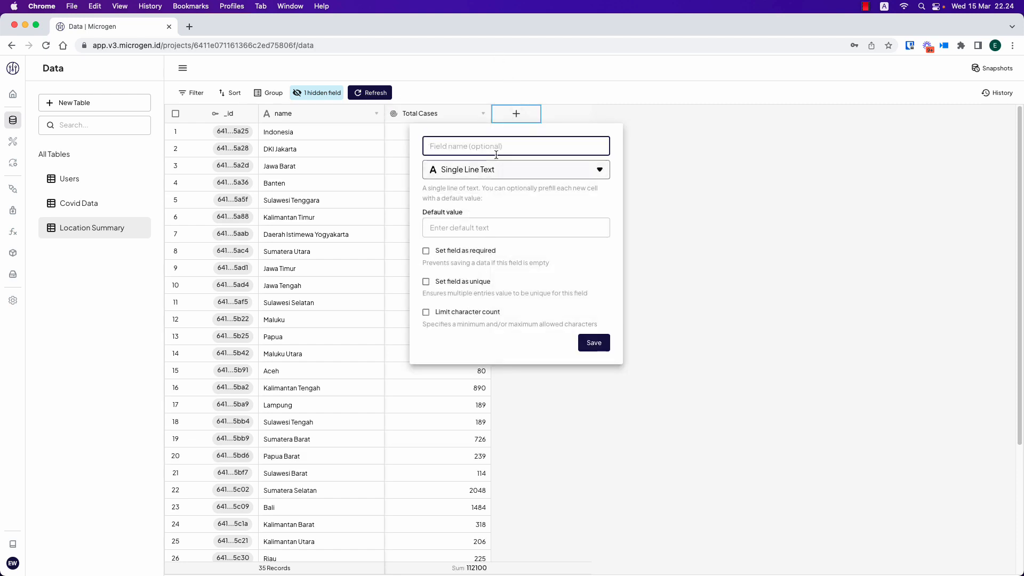
pyautogui.write('Total Deaths')
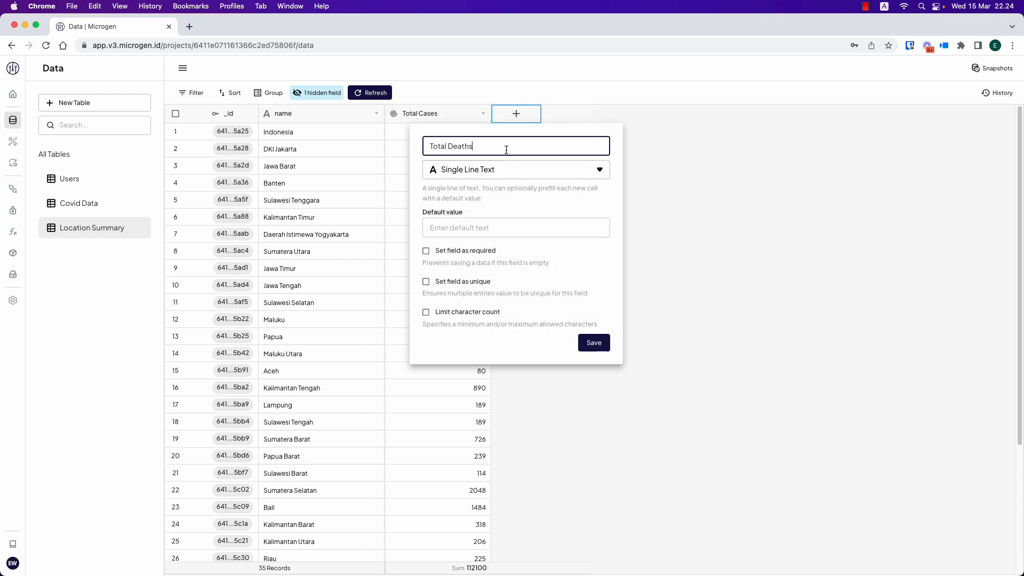
pyautogui.click(508, 169)
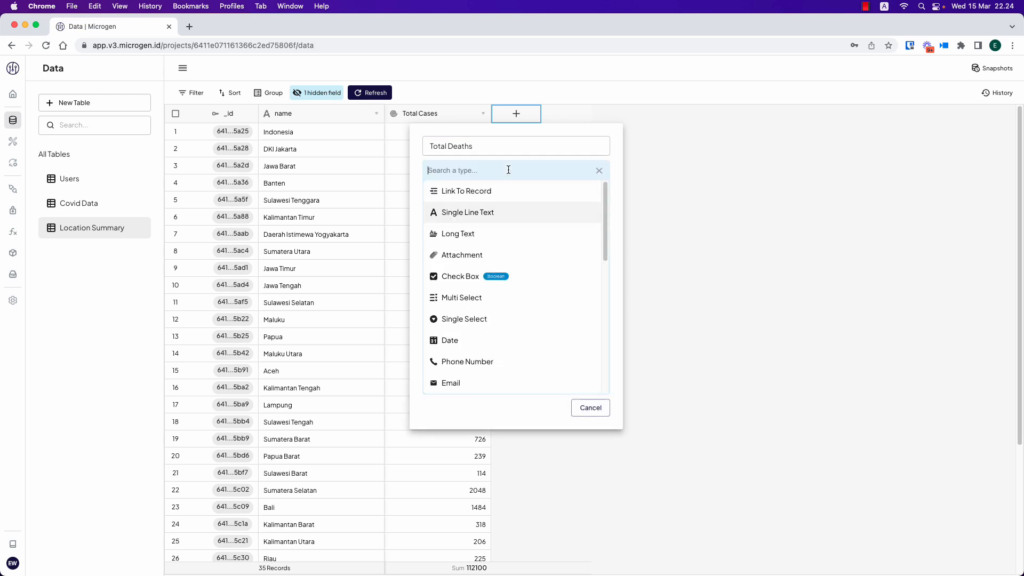
pyautogui.write('rol')
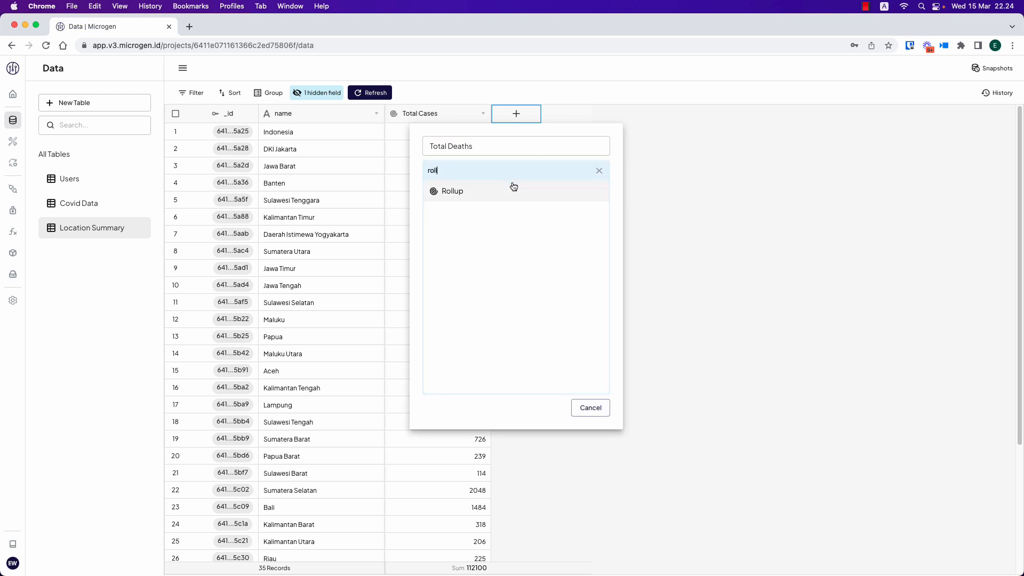
pyautogui.press('super+a')
pyautogui.write('f')
pyautogui.press('BackSpace')
pyautogui.press('BackSpace')
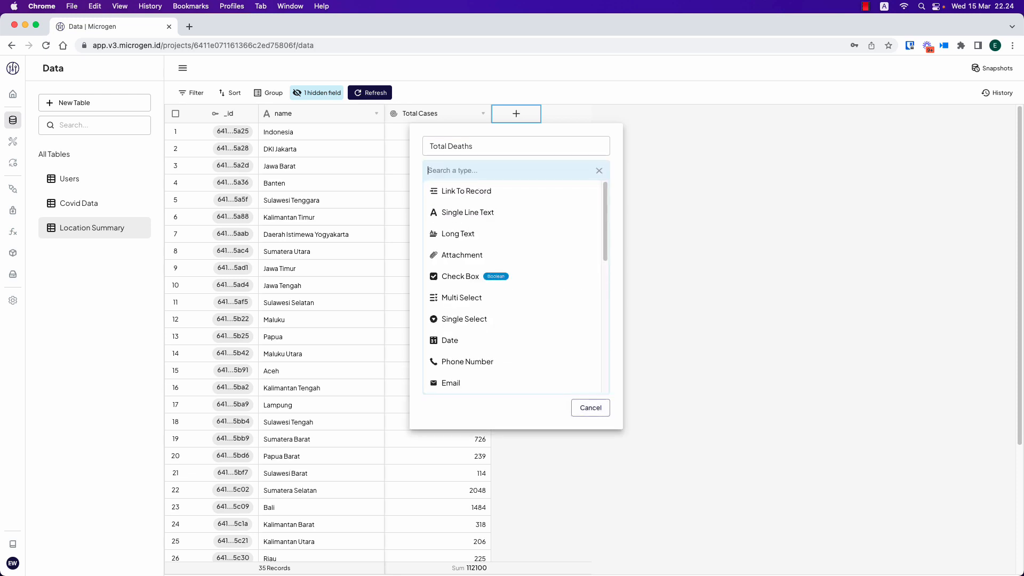
pyautogui.write('roll')
pyautogui.click(454, 191)
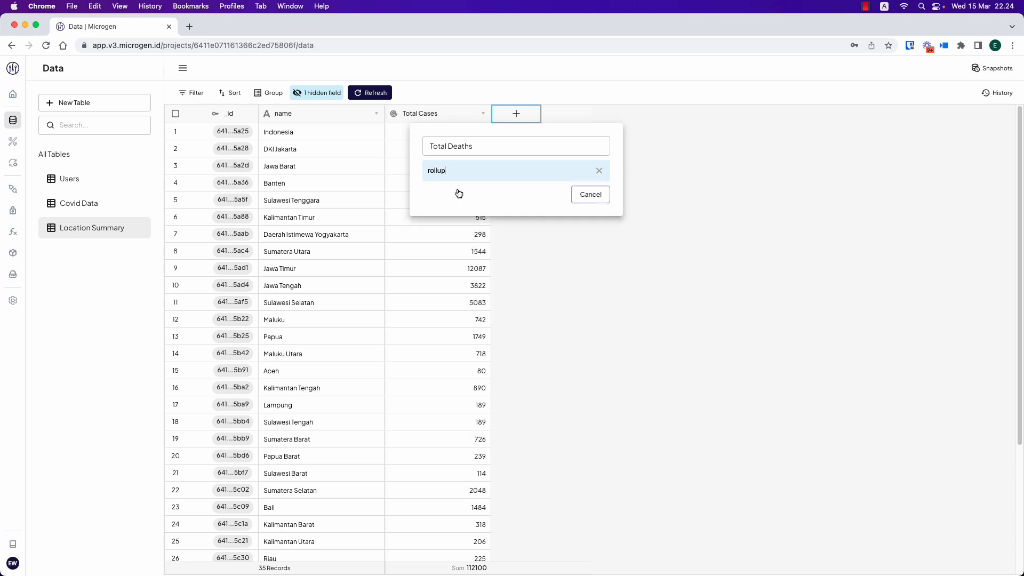
pyautogui.click(494, 252)
pyautogui.click(485, 275)
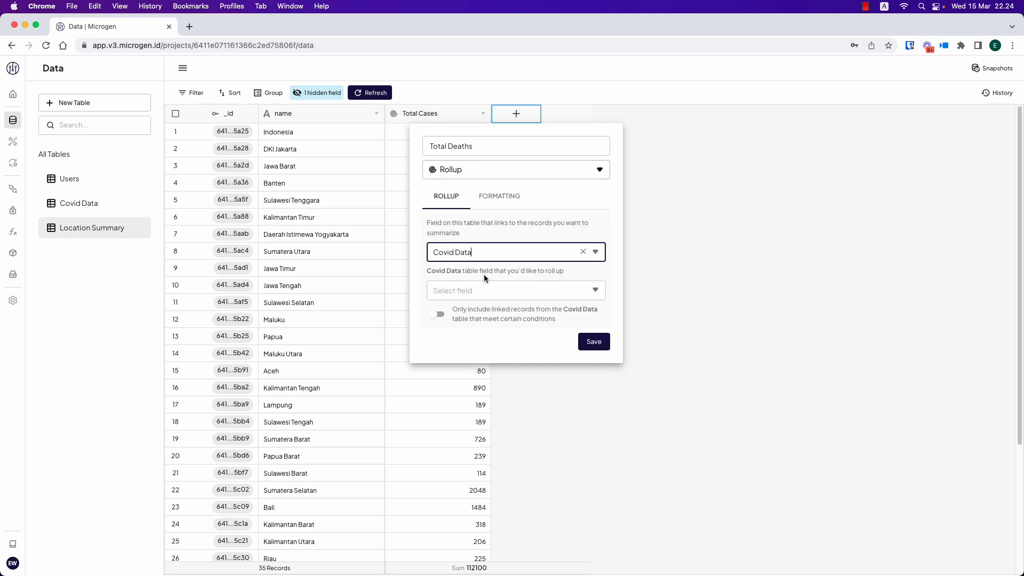
# Roll up the New Deaths field with SUM(values) and save the Total Deaths field.
pyautogui.click(482, 289)
pyautogui.scroll(-3, 484, 334)
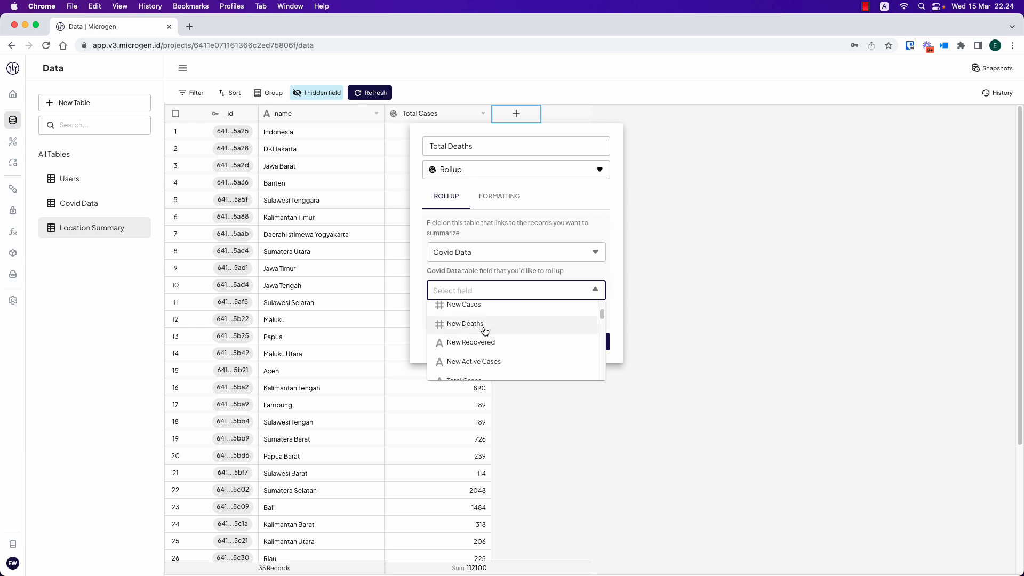
pyautogui.click(487, 323)
pyautogui.click(495, 336)
pyautogui.write('sum')
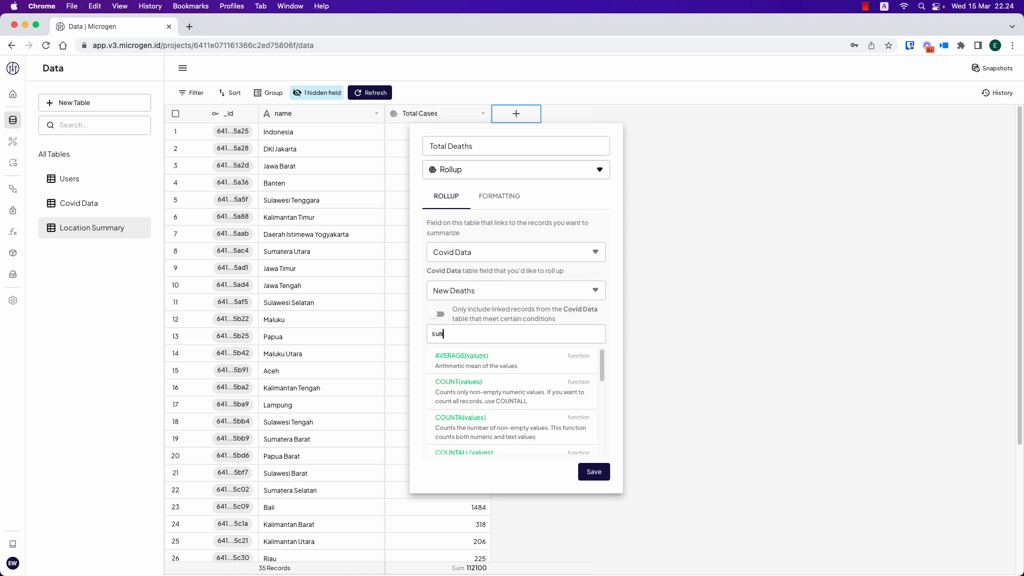
pyautogui.click(491, 361)
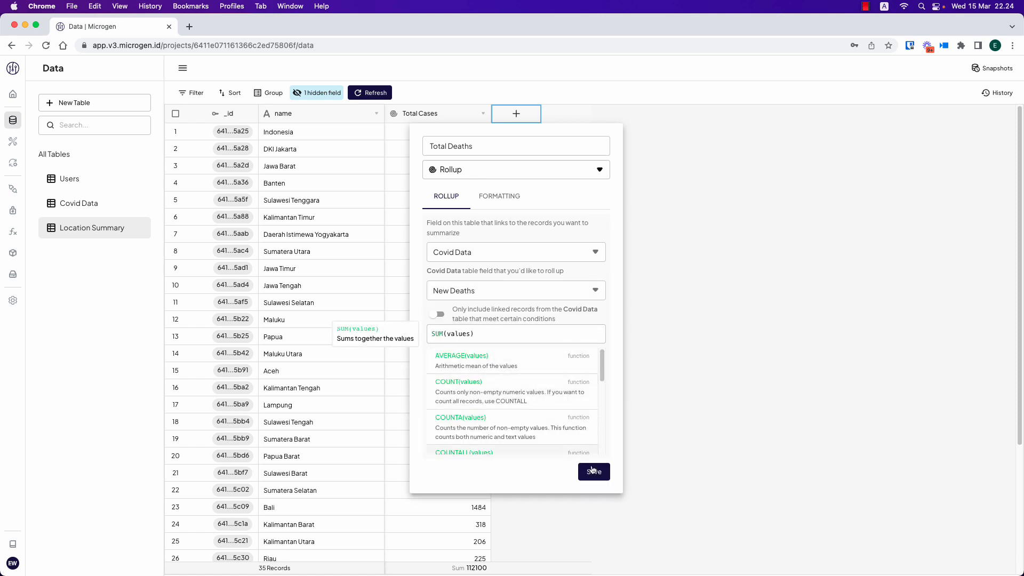
pyautogui.click(593, 471)
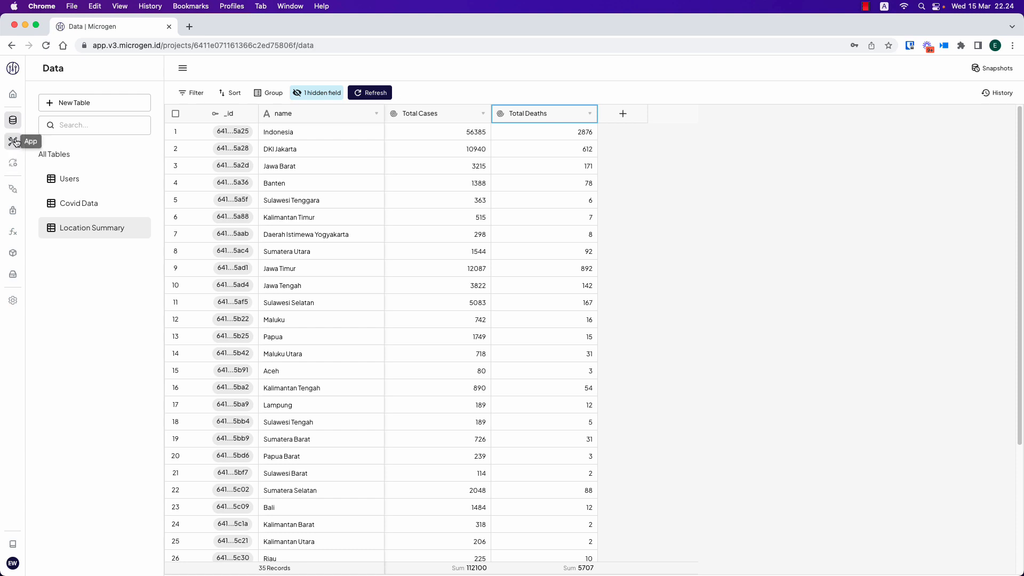
# Send the Covid Data GET list request in the API section and examine the linked Location data in its response.
pyautogui.click(12, 189)
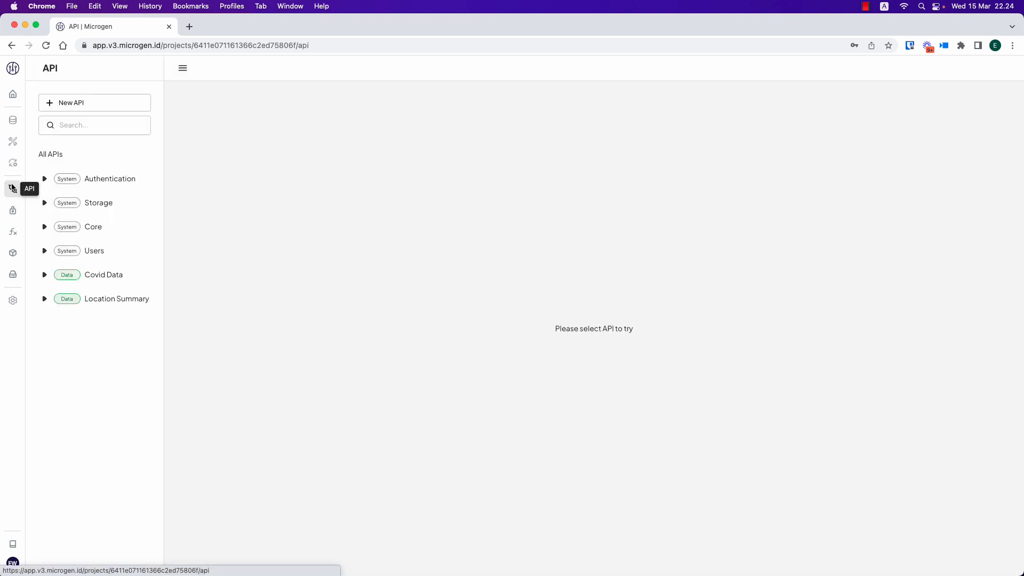
pyautogui.click(45, 274)
pyautogui.click(96, 303)
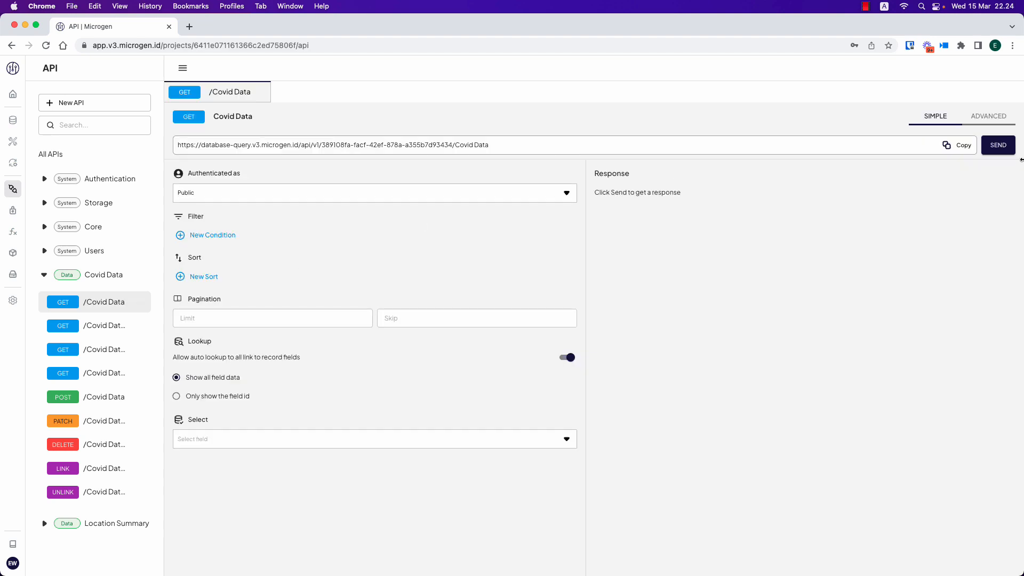
pyautogui.click(998, 146)
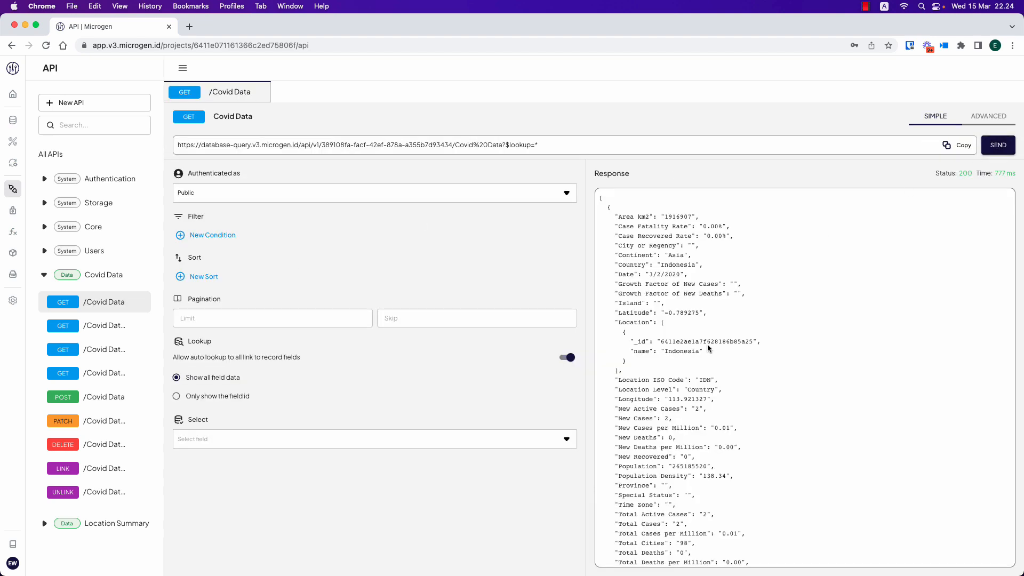
pyautogui.scroll(-15, 712, 384)
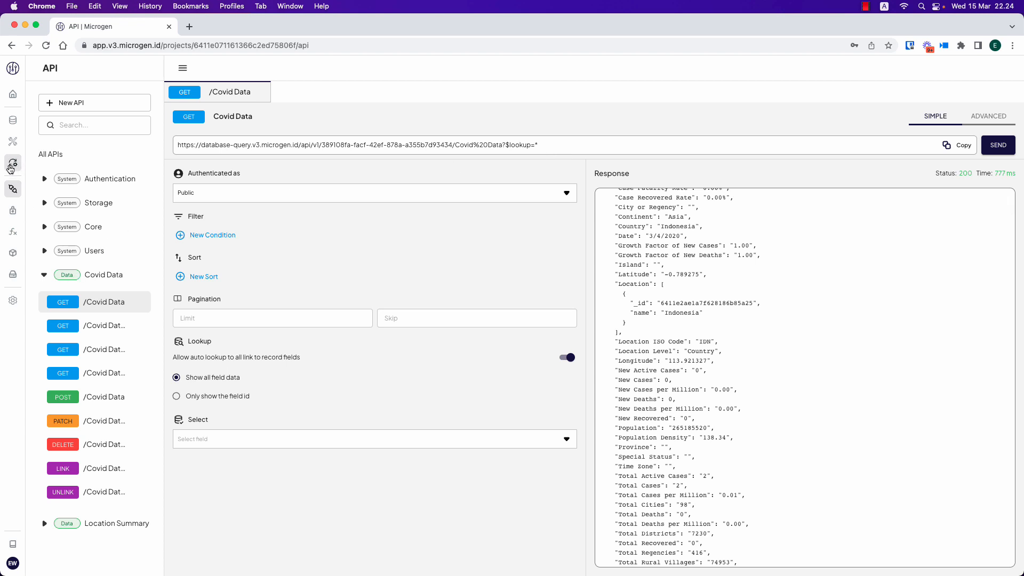
# Place a Table widget on Page 2 in the app editor and enlarge it to fill most of the area below the navigation.
pyautogui.click(13, 143)
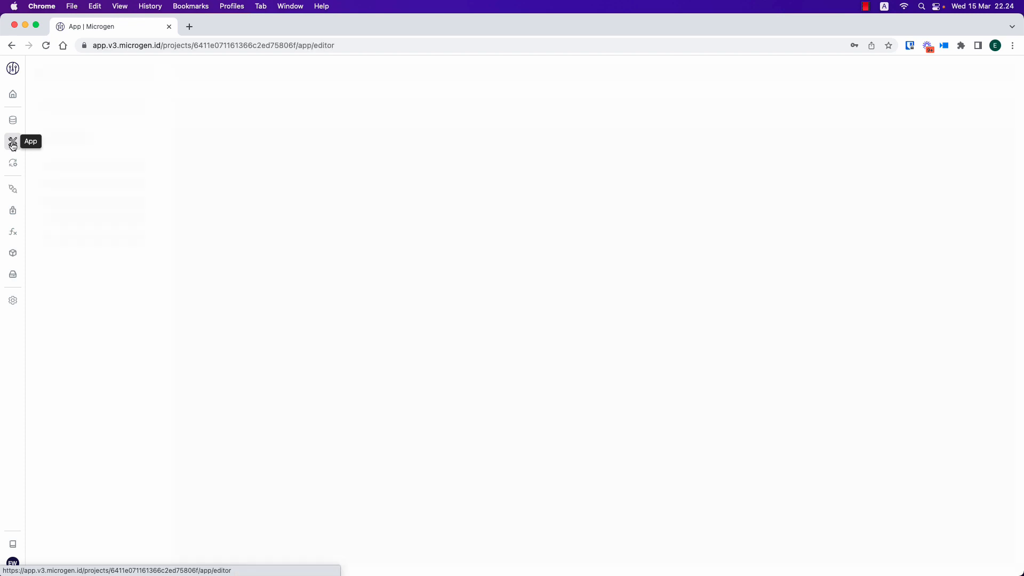
pyautogui.click(198, 236)
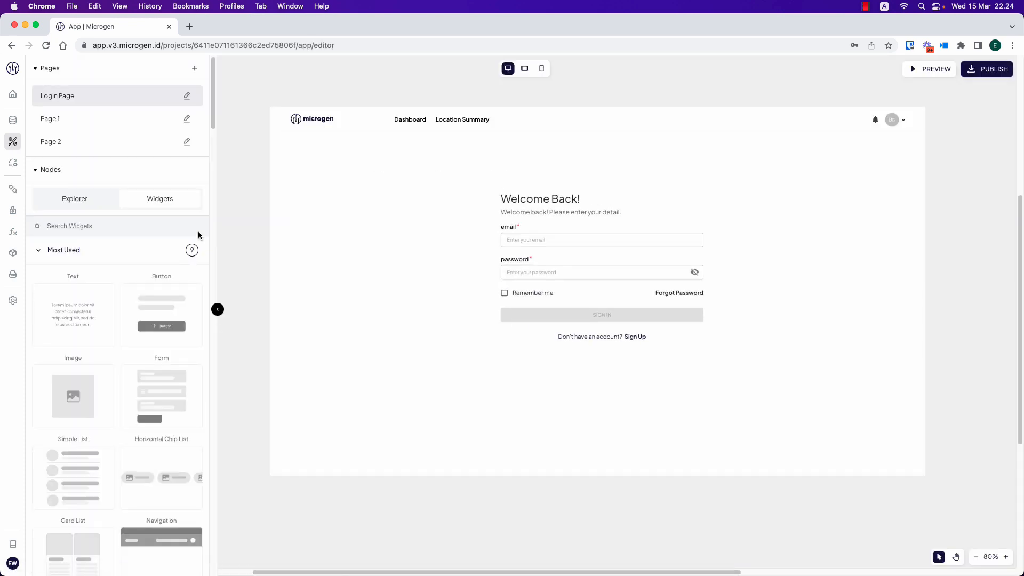
pyautogui.click(55, 144)
pyautogui.click(86, 228)
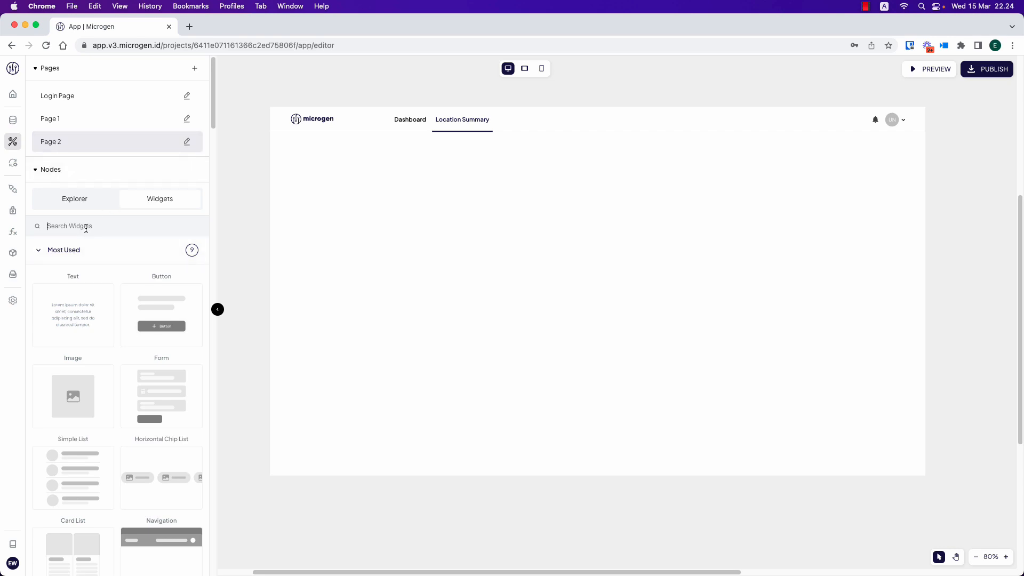
pyautogui.write('tabl')
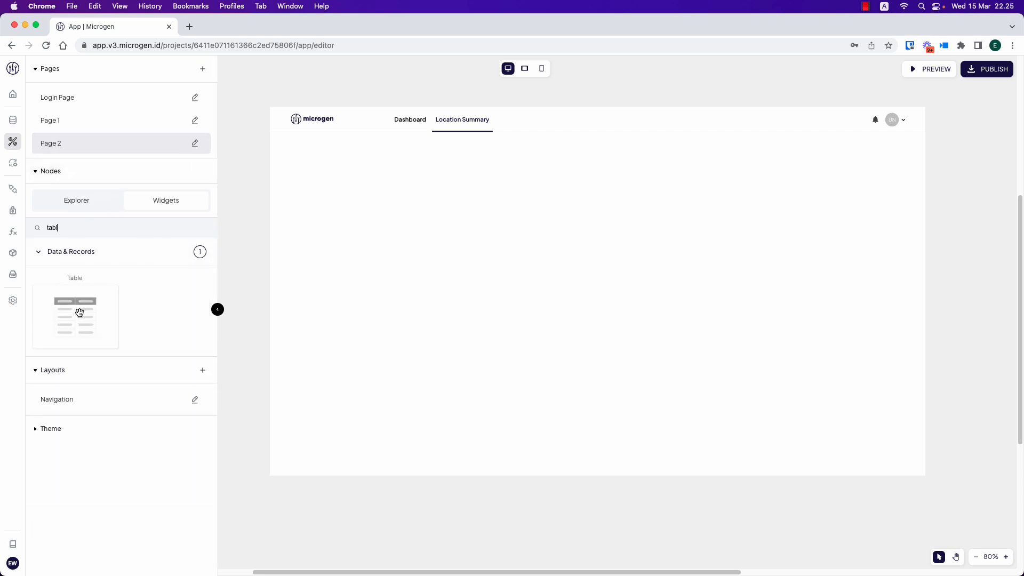
pyautogui.moveTo(79, 314); pyautogui.dragTo(407, 234)
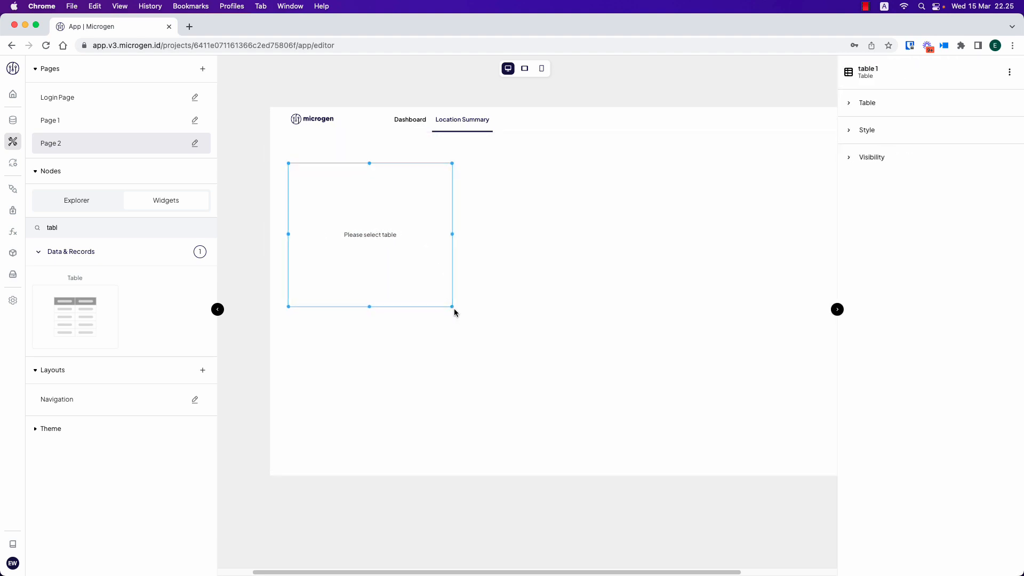
pyautogui.moveTo(452, 307); pyautogui.dragTo(892, 432)
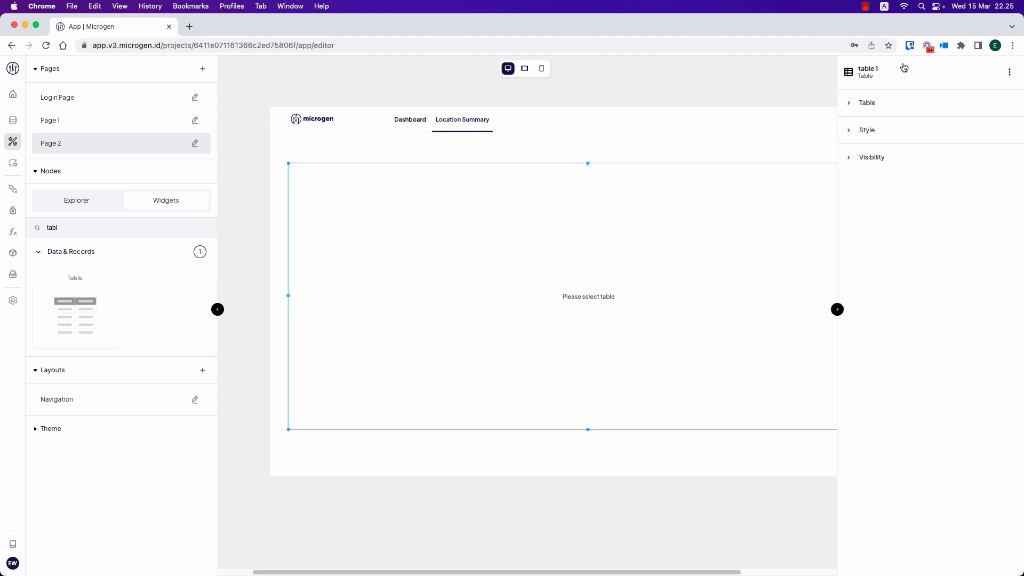
# Set the source of the Page 2 table widget to Location Summary.
pyautogui.click(885, 107)
pyautogui.click(921, 133)
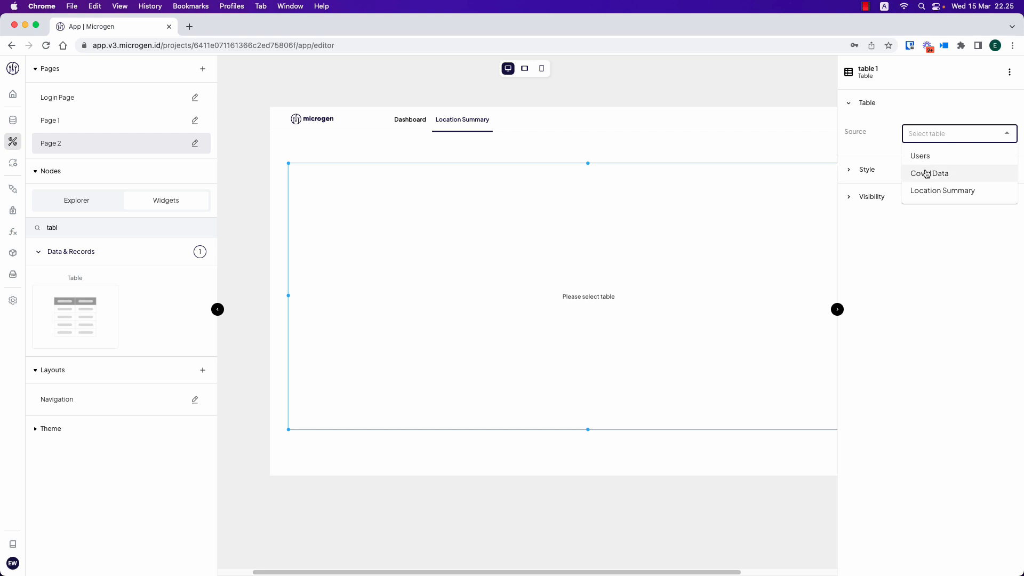
pyautogui.click(939, 192)
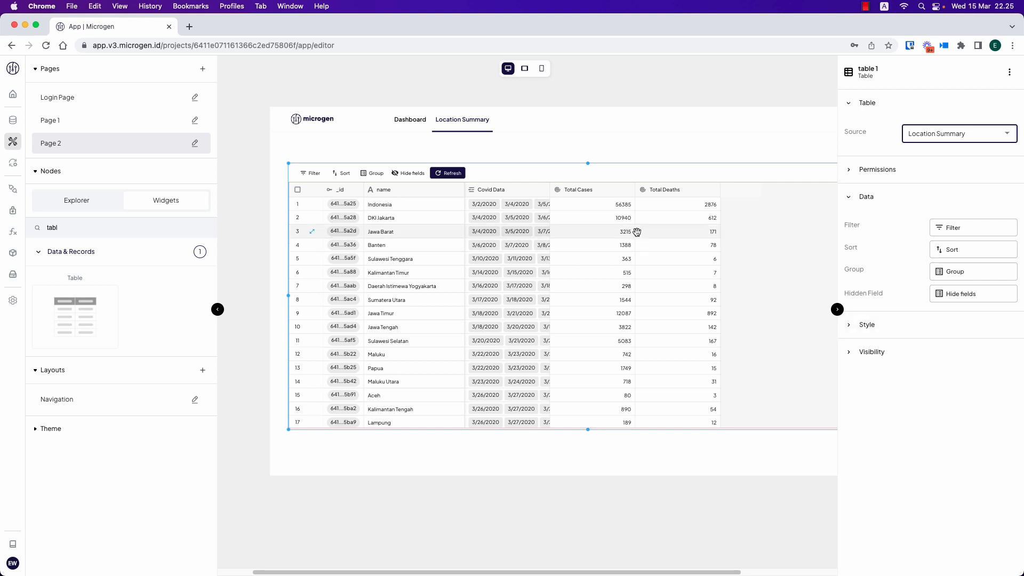
# Hide the _id and Covid Data fields in the Page 2 table widget.
pyautogui.click(960, 295)
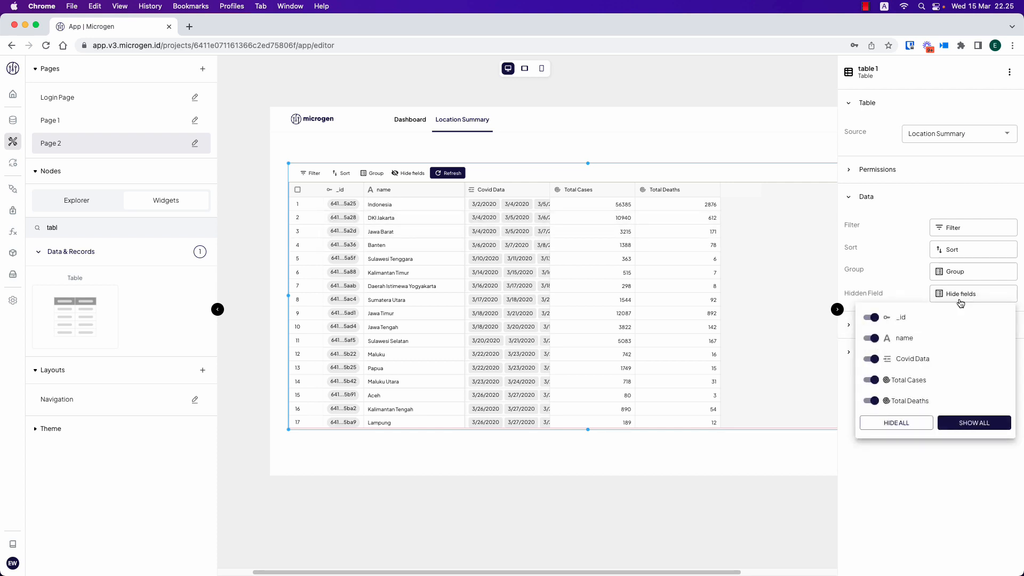
pyautogui.click(877, 320)
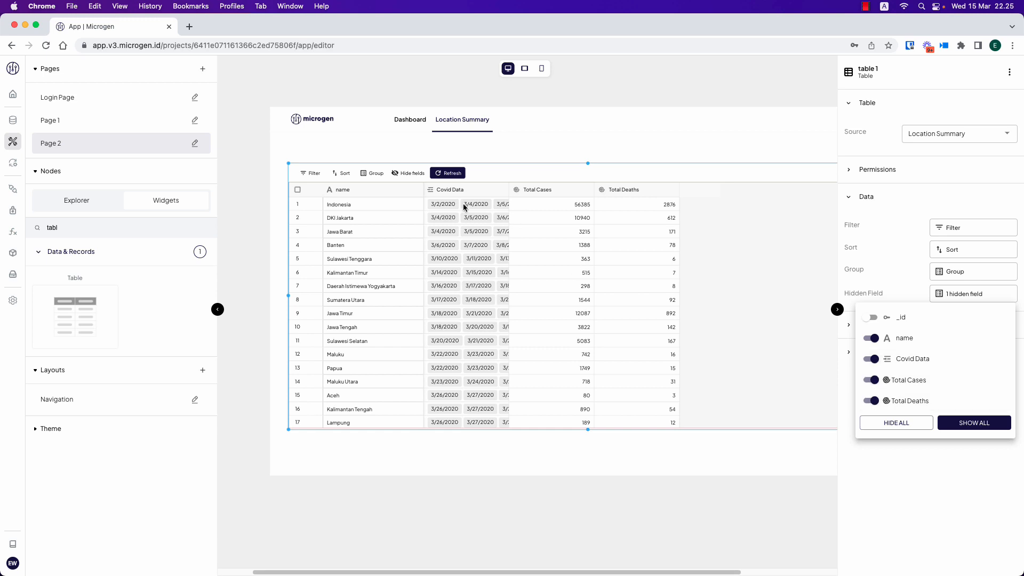
pyautogui.click(872, 358)
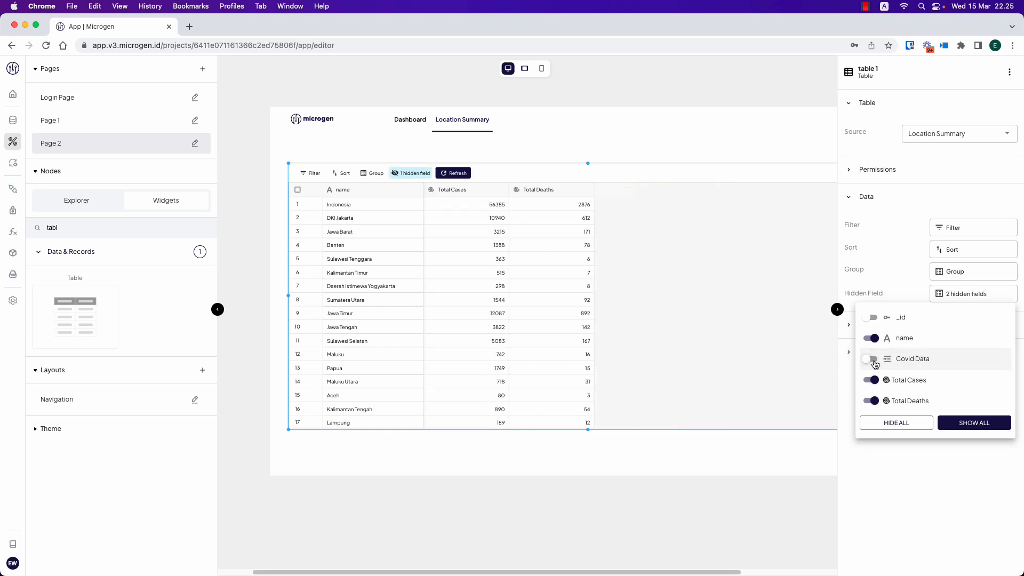
pyautogui.click(644, 492)
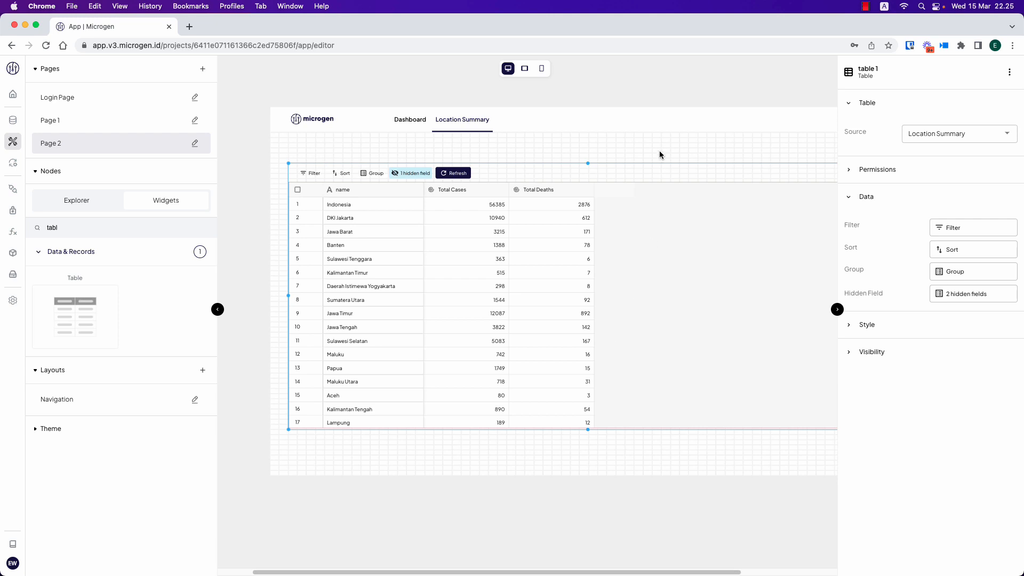
pyautogui.click(659, 151)
pyautogui.click(883, 304)
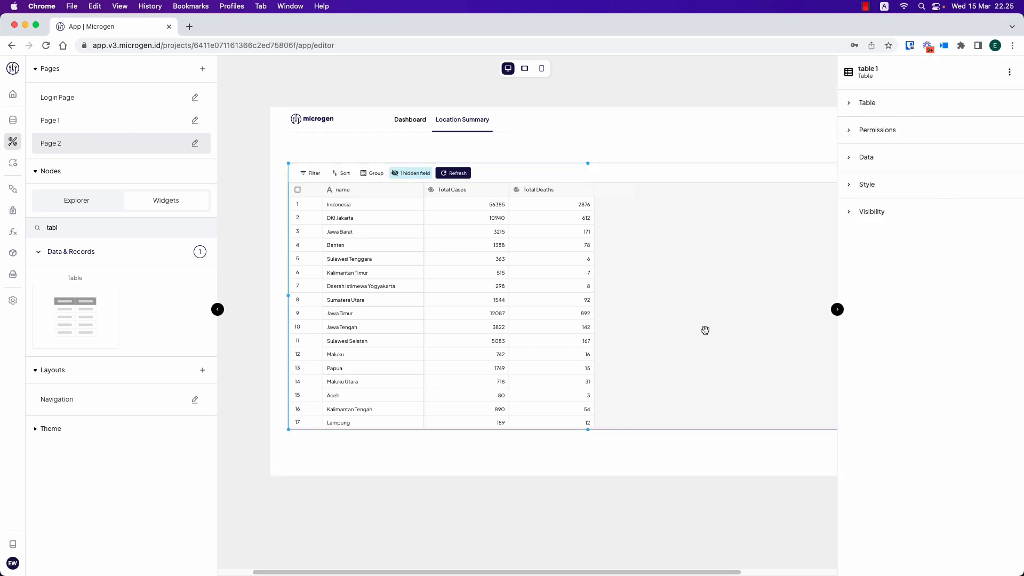
# Narrow the Page 2 table widget to a little over half the page width and move it up closer to the navigation bar.
pyautogui.hscroll(5, 716, 483)
pyautogui.moveTo(698, 274); pyautogui.dragTo(473, 293)
pyautogui.click(386, 475)
pyautogui.hscroll(-5, 386, 475)
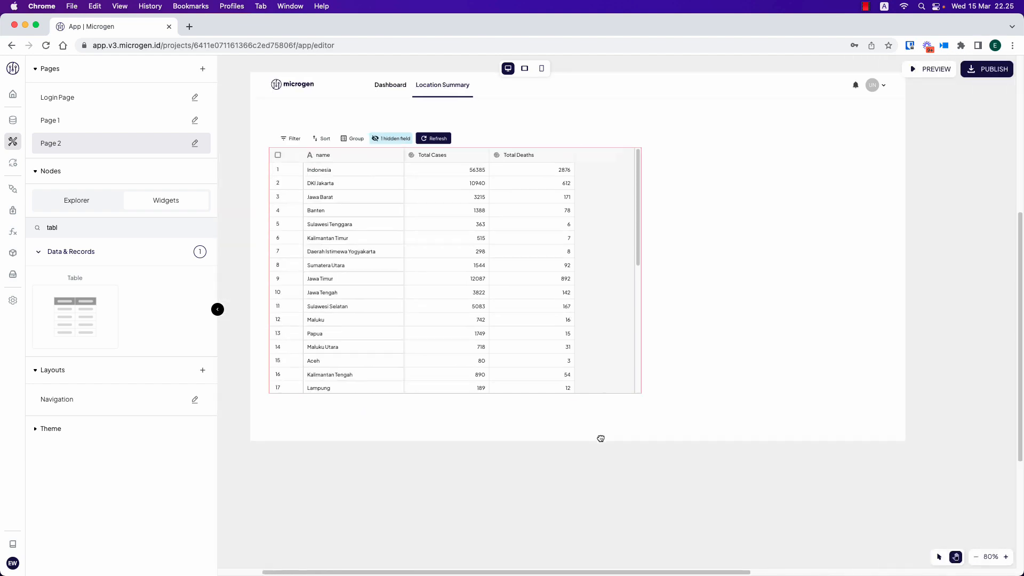
pyautogui.moveTo(548, 334); pyautogui.dragTo(551, 308)
pyautogui.click(537, 473)
pyautogui.scroll(3, 537, 473)
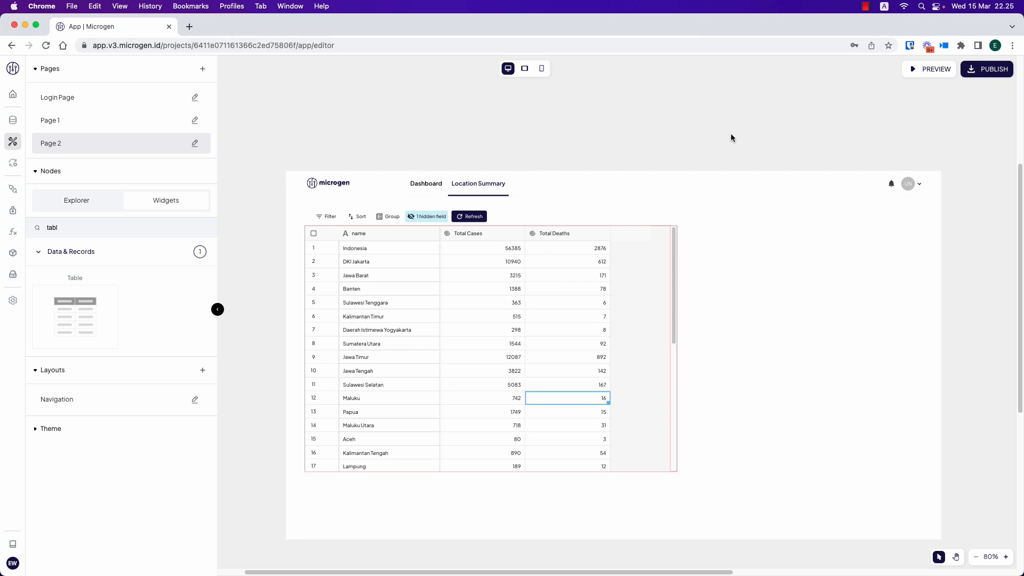
# Publish the app, copy its public URL and open the published app.
pyautogui.click(977, 71)
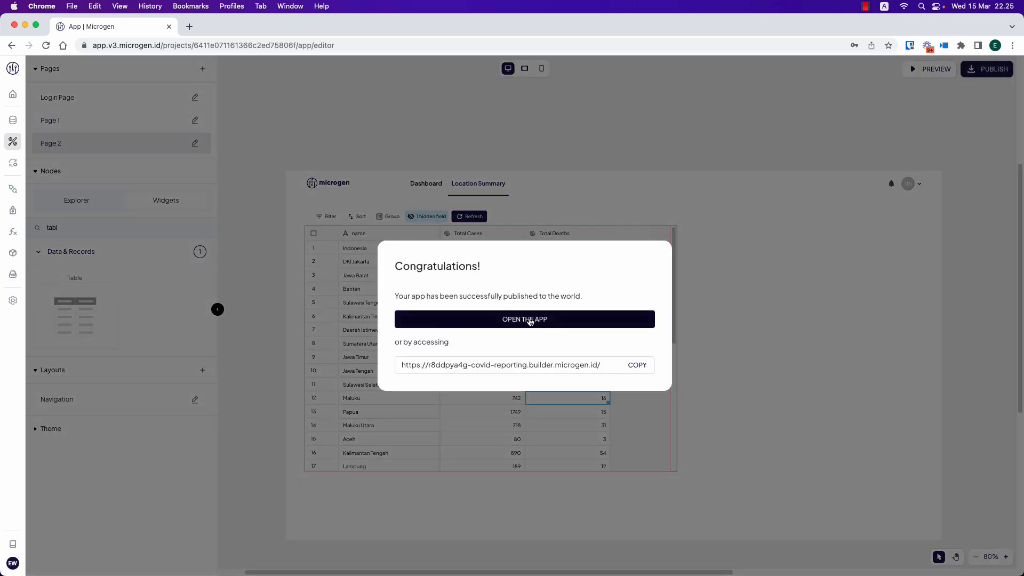
pyautogui.click(641, 367)
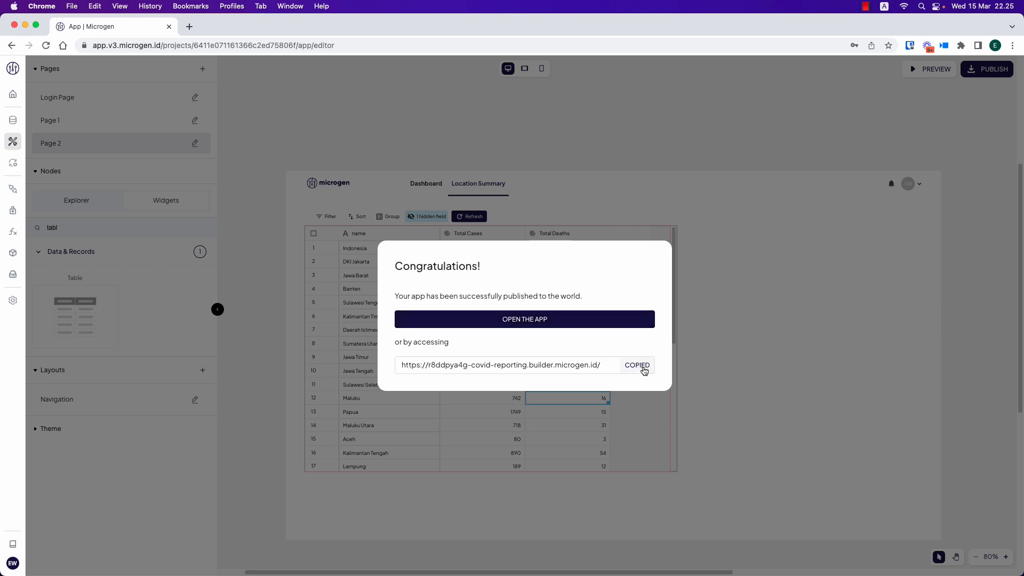
pyautogui.click(541, 321)
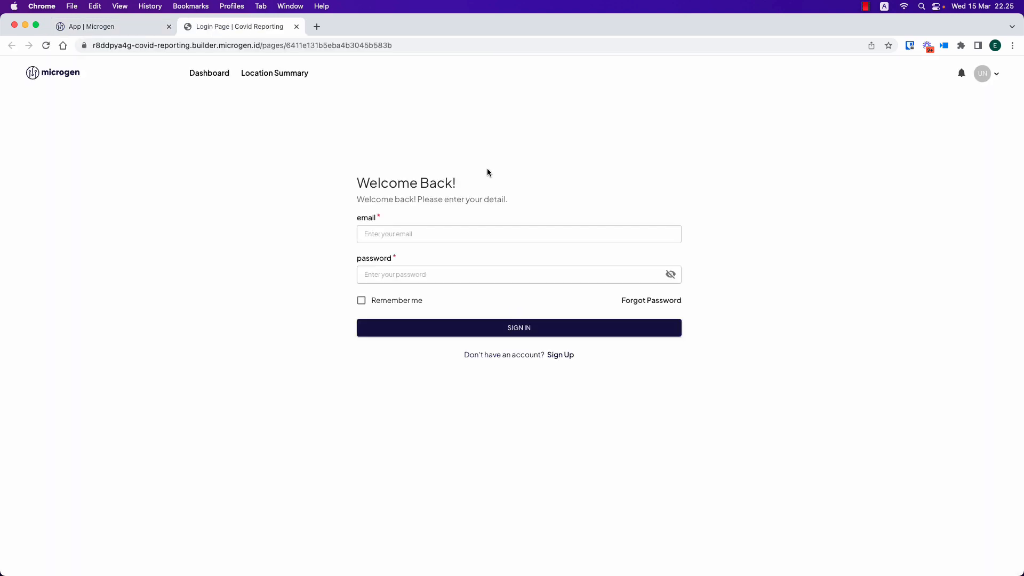
# Sign in to the published Covid Reporting app with the account email and password.
pyautogui.click(427, 234)
pyautogui.click(456, 265)
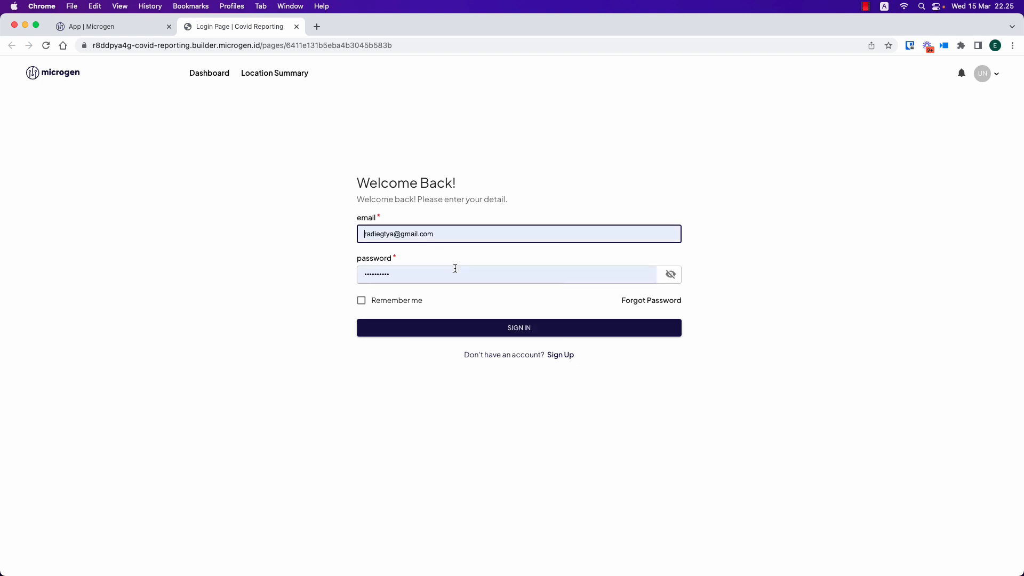
pyautogui.doubleClick(493, 271)
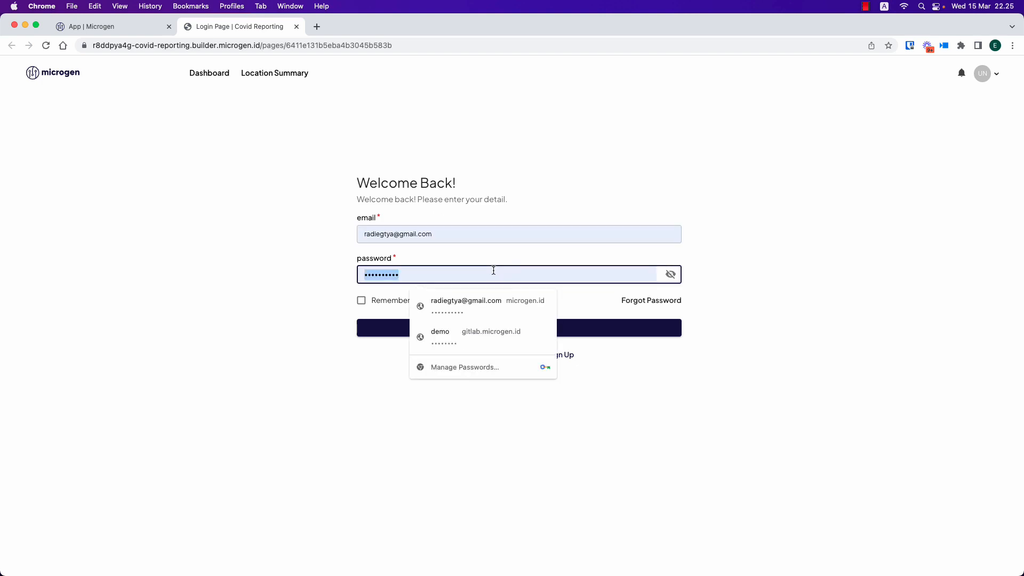
pyautogui.write('••')
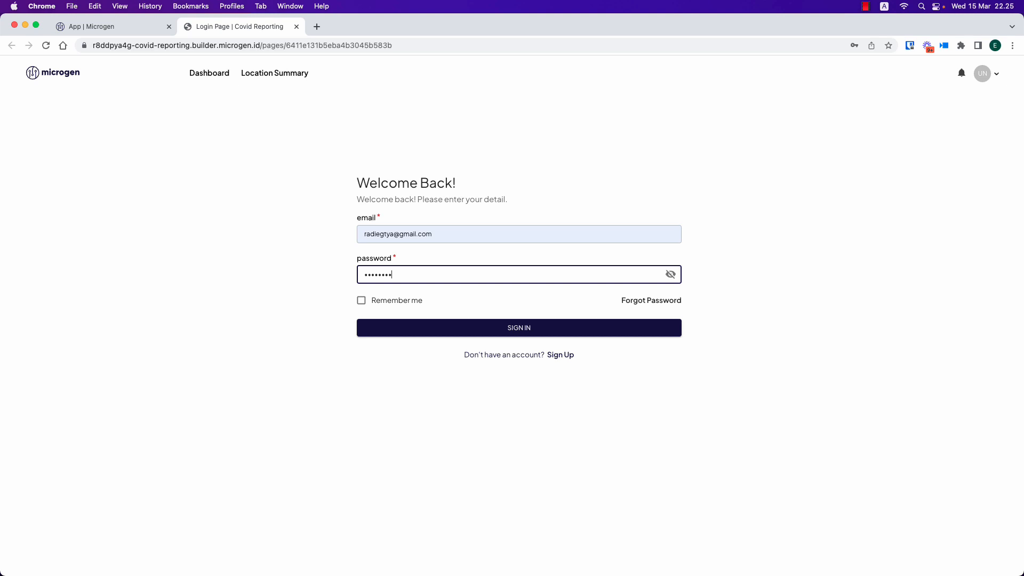
pyautogui.click(495, 322)
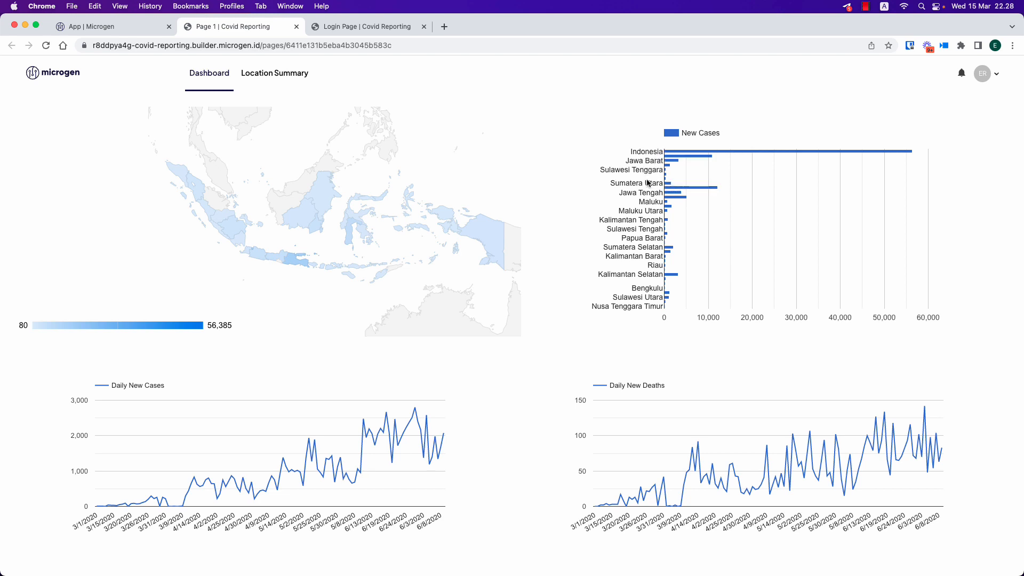
# Examine the published dashboard charts and look through the table on the Location Summary page.
pyautogui.moveTo(676, 155)
pyautogui.click(272, 75)
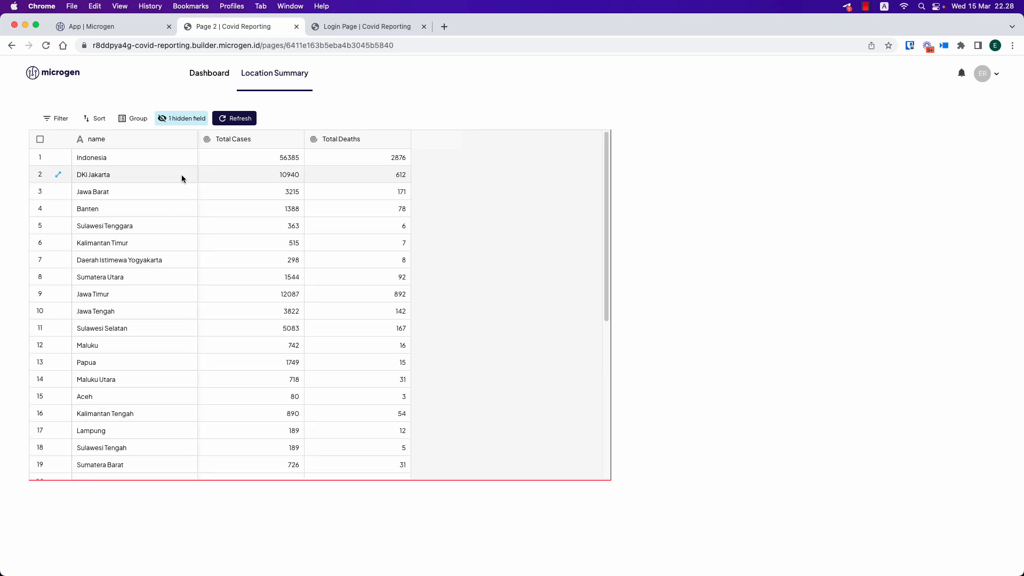
pyautogui.scroll(-4, 277, 259)
pyautogui.scroll(4, 277, 259)
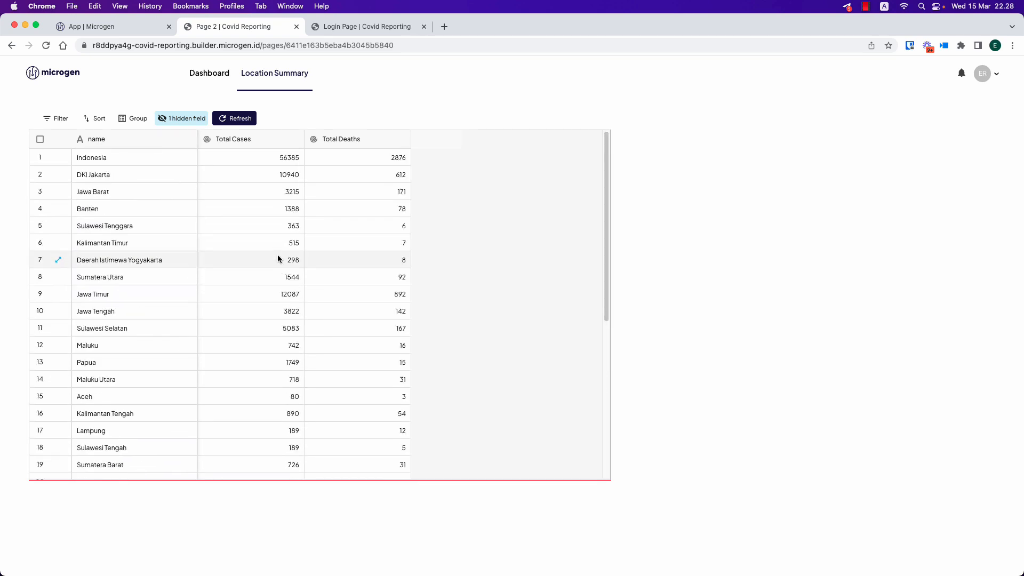
# Filter the Location Summary table by name to exclude Indonesia and look through the remaining locations.
pyautogui.click(63, 122)
pyautogui.click(56, 171)
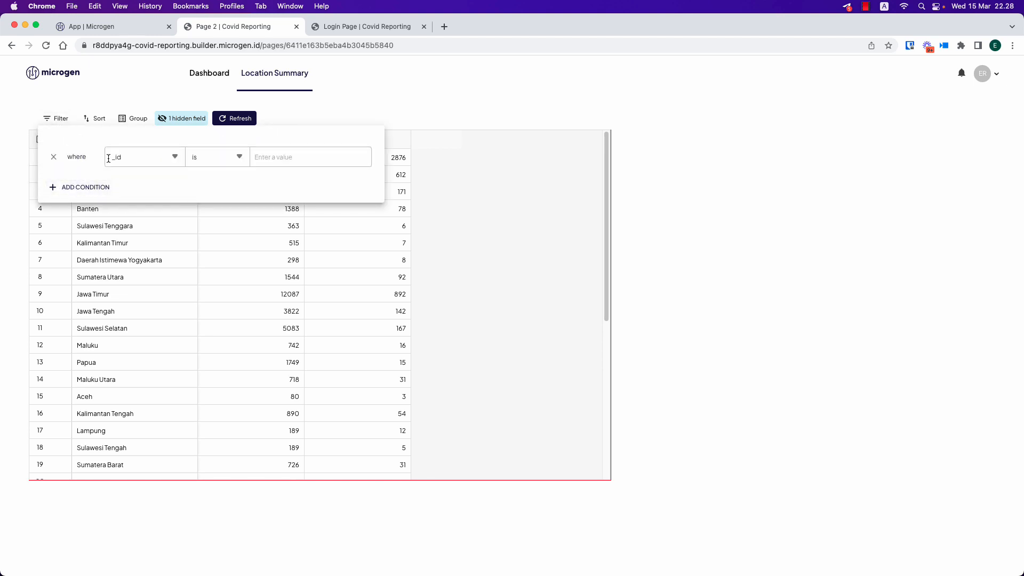
pyautogui.click(128, 158)
pyautogui.click(143, 203)
pyautogui.click(206, 161)
pyautogui.click(210, 196)
pyautogui.write('Indonesia')
pyautogui.click(483, 260)
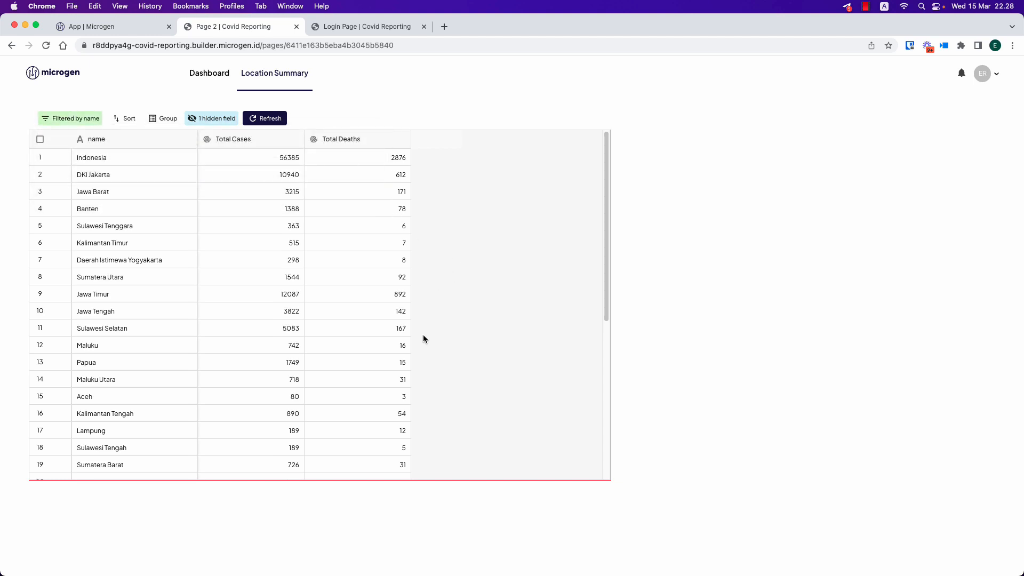
pyautogui.moveTo(605, 273)
pyautogui.mouseDown()
pyautogui.moveTo(605, 286)
pyautogui.moveTo(608, 258)
pyautogui.mouseUp()
pyautogui.scroll(-5, 119, 334)
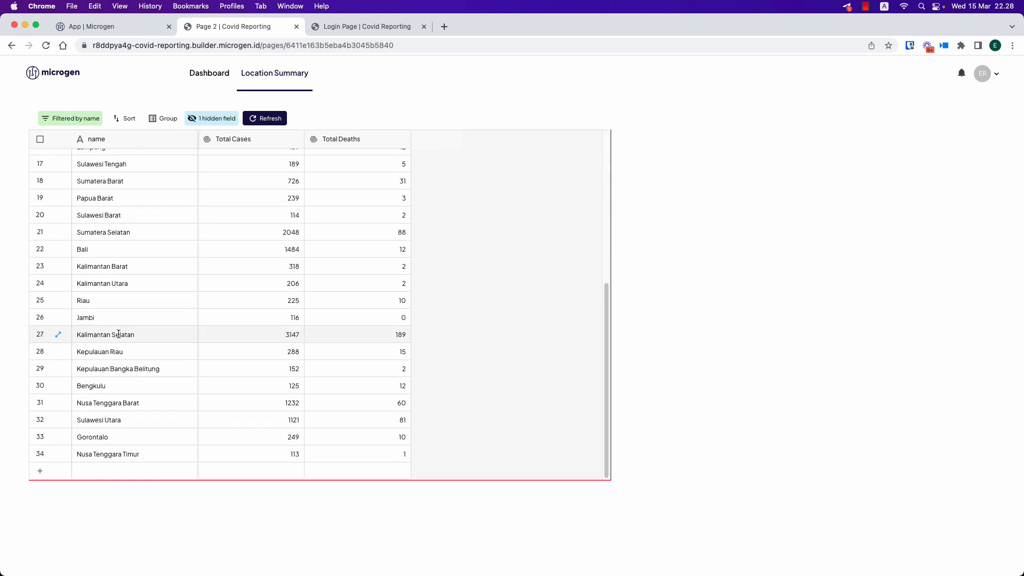
pyautogui.scroll(5, 119, 335)
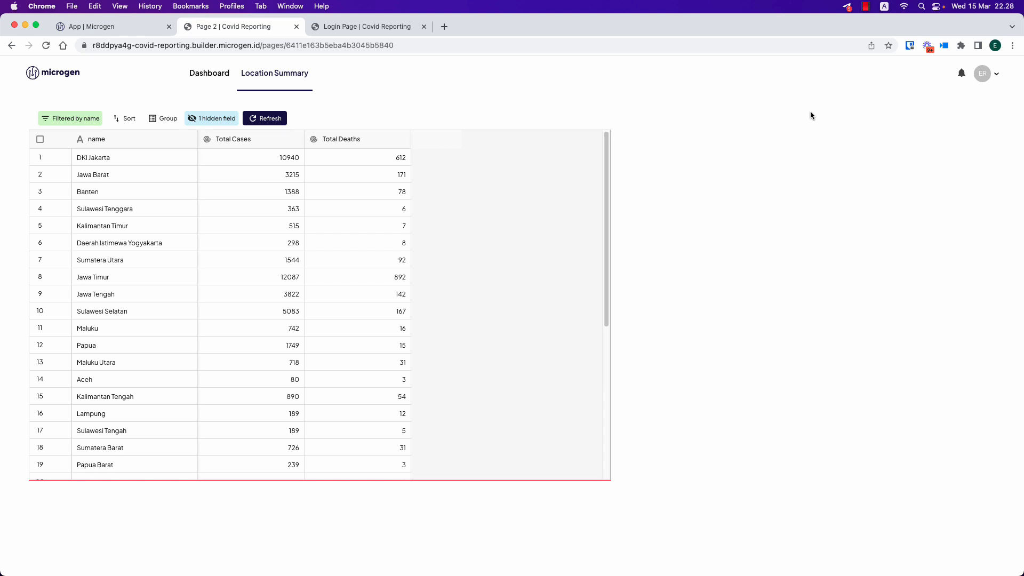
pyautogui.press('super+shift+5')
pyautogui.press('Escape')
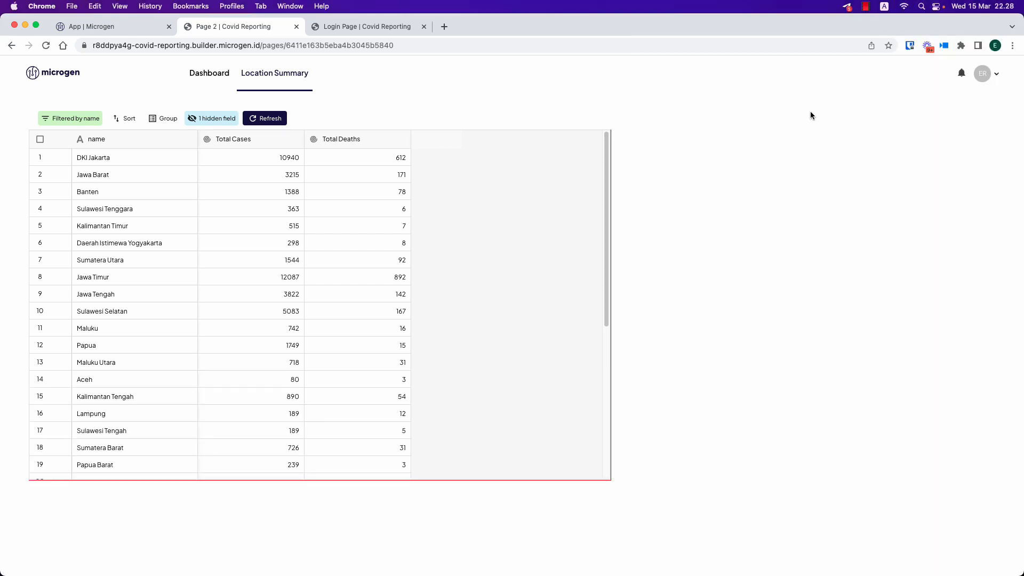